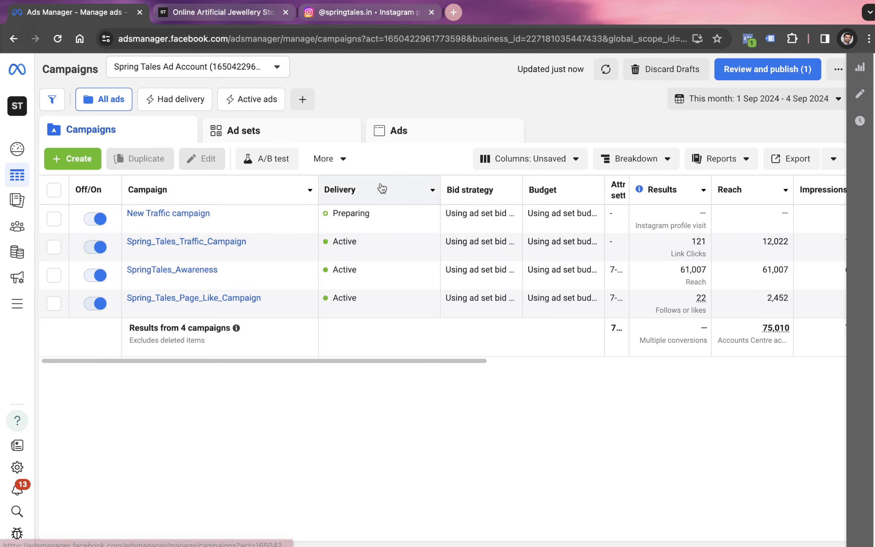
Narrow the Campaign column and set the reporting period to the custom range 1 September to 4 September 2024
drag(317, 194, 297, 194)
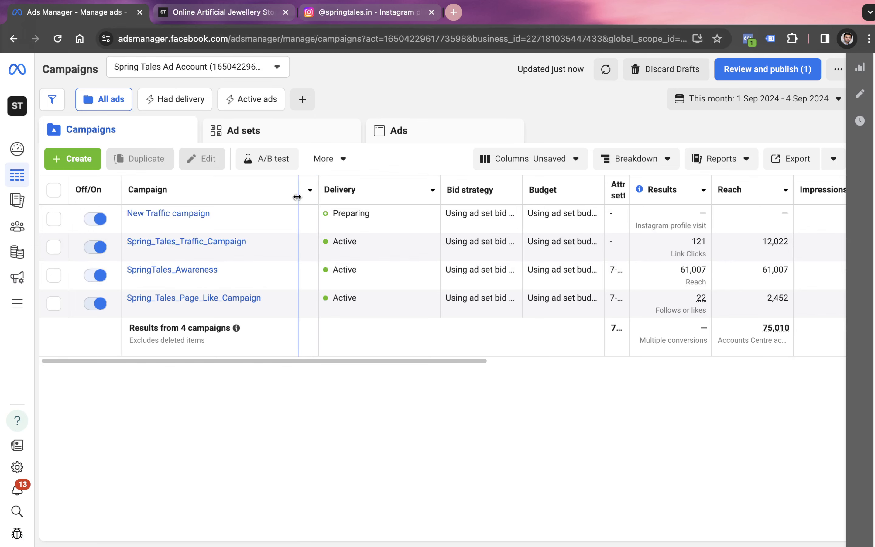
click(714, 107)
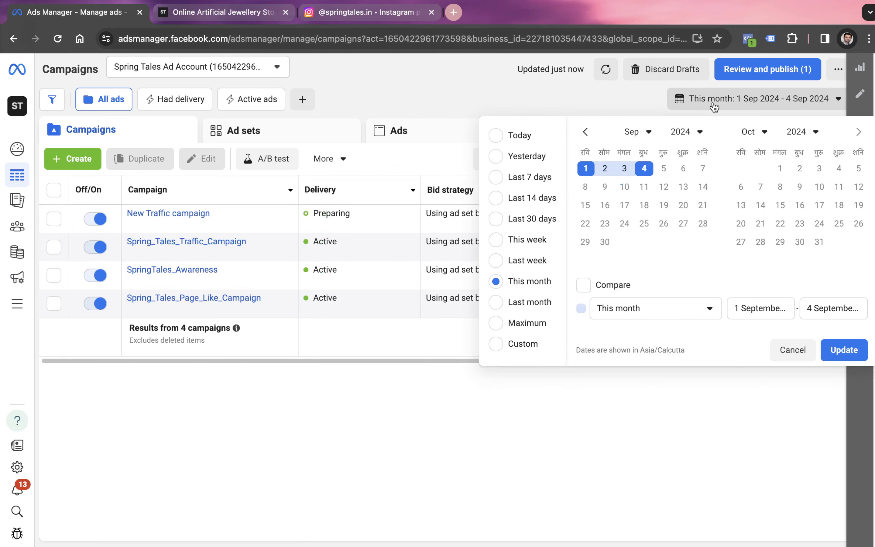
click(585, 169)
click(642, 170)
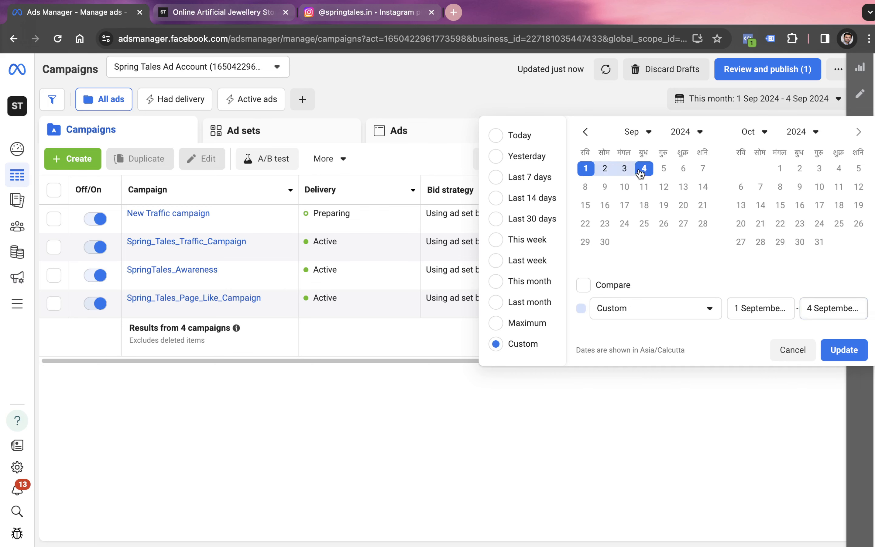
click(832, 357)
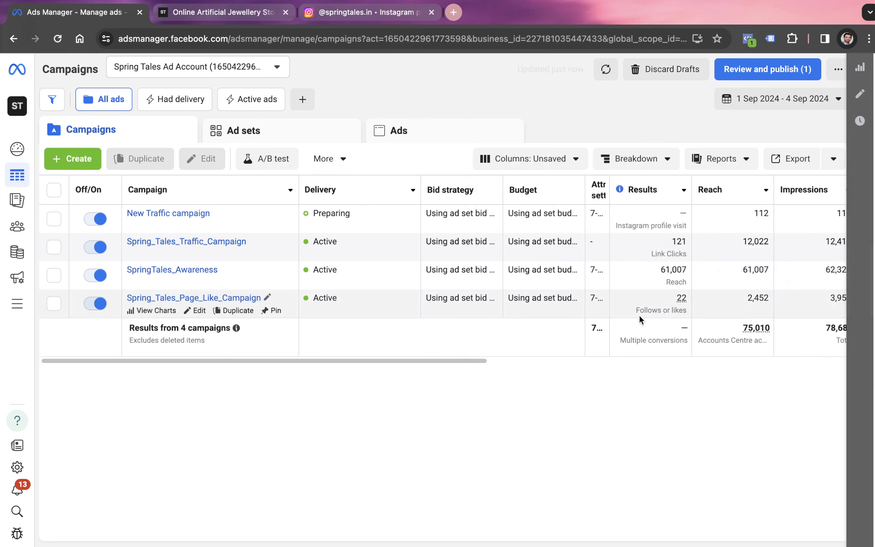
Examine each campaign's results, reach, impressions, cost per result, amount spent and purchases in the campaign table
scroll(542, 296, right, 3)
scroll(538, 287, right, 10)
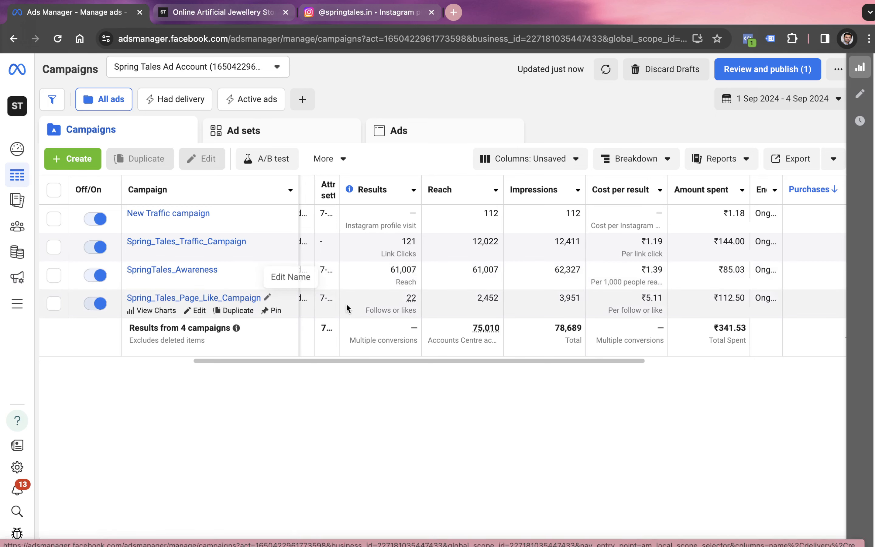
mouse_move(387, 298)
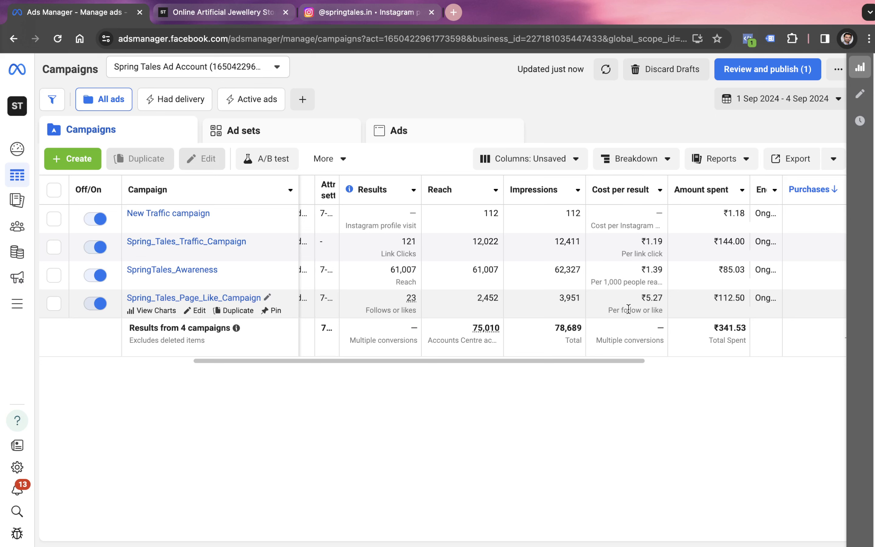
scroll(627, 308, right, 5)
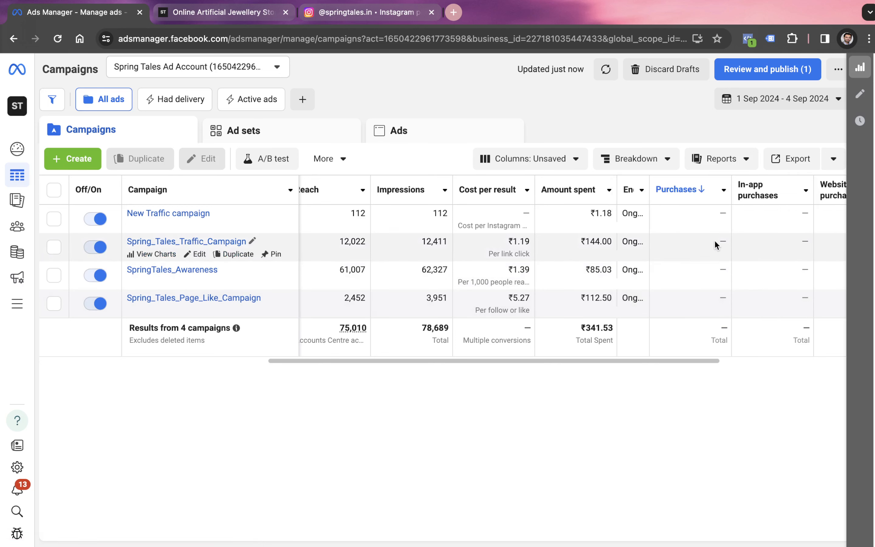
scroll(716, 244, left, 5)
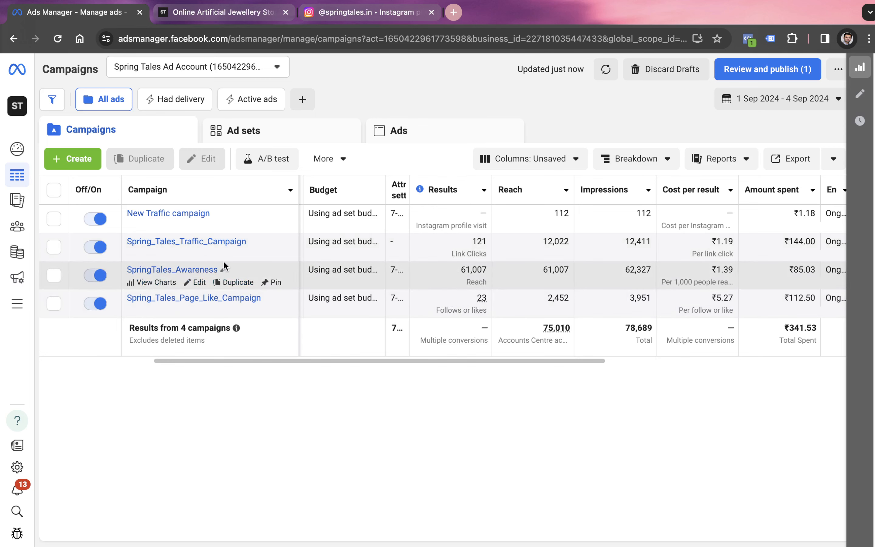
Open Spring_Tales_Traffic_Campaign for editing, view its New Traffic ad and dismiss the recommendations
click(199, 255)
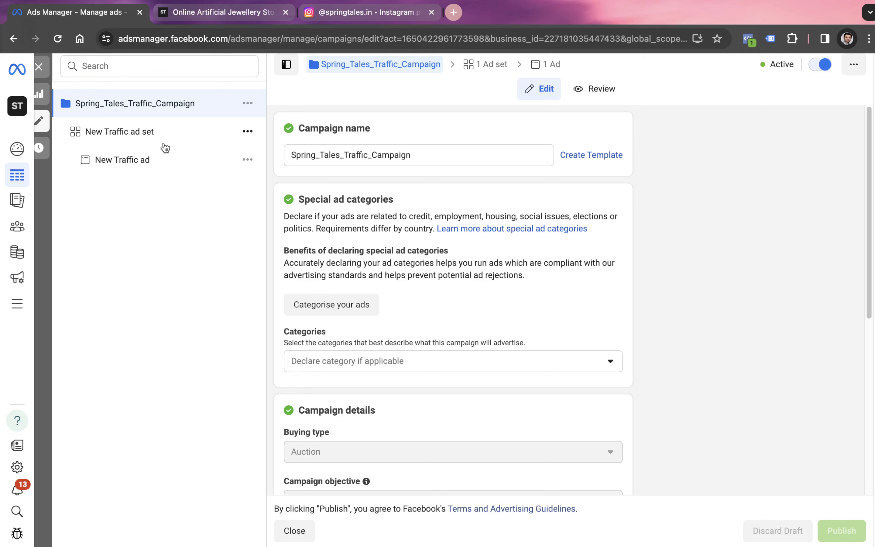
click(146, 170)
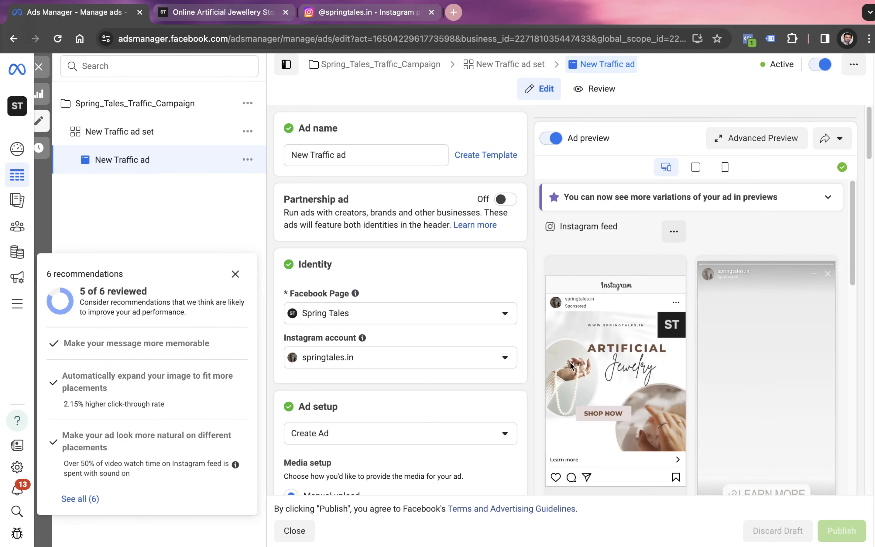
click(235, 274)
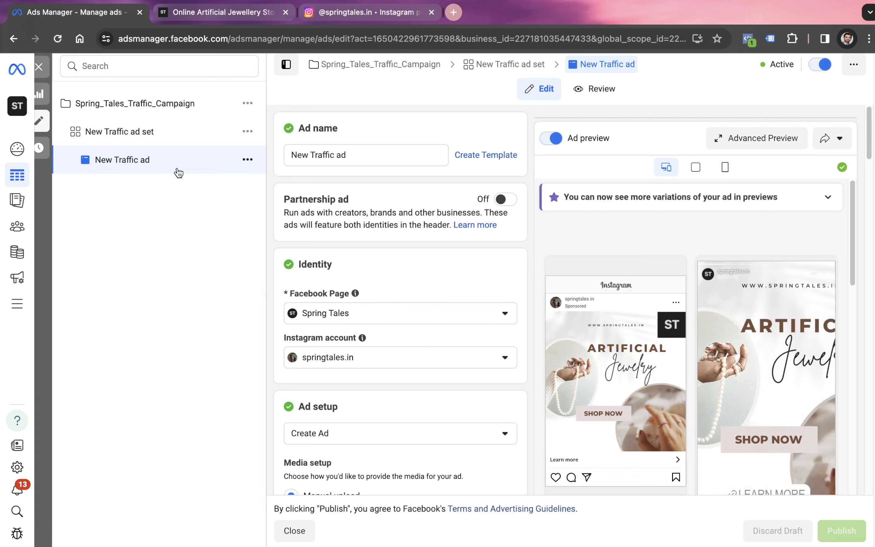
Set the New Traffic ad set's performance goal to Maximise number of landing page views
click(163, 144)
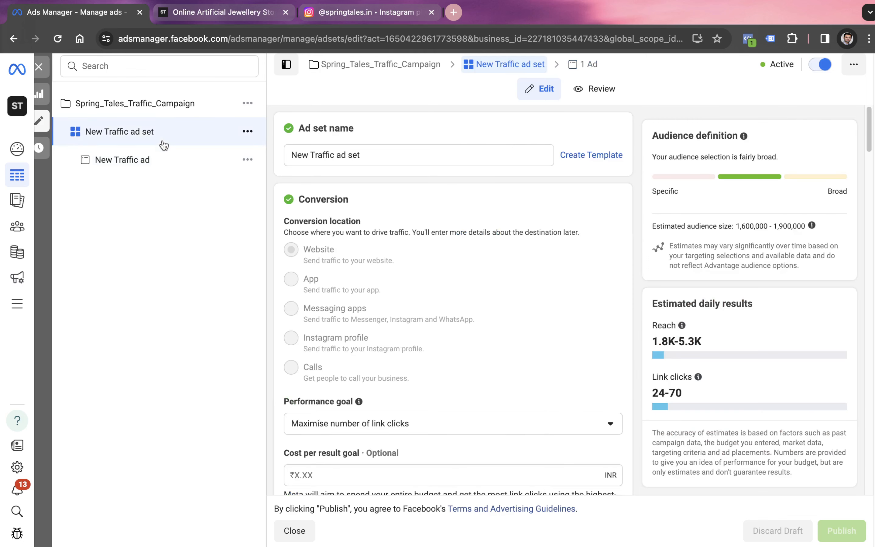
scroll(489, 232, down, 4)
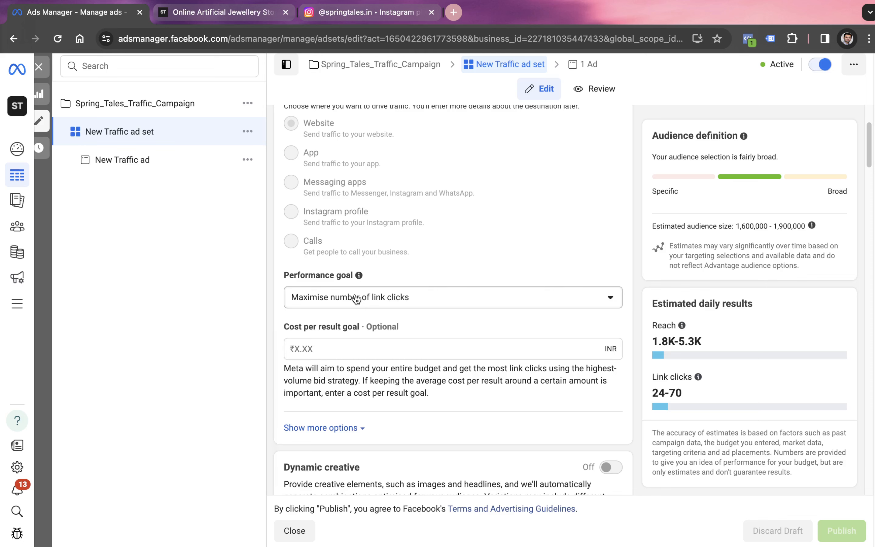
click(356, 298)
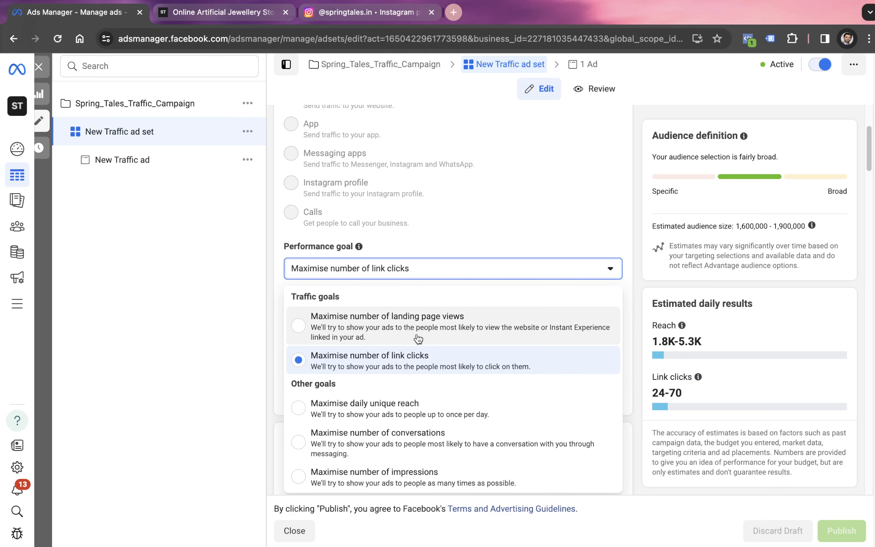
scroll(419, 339, down, 2)
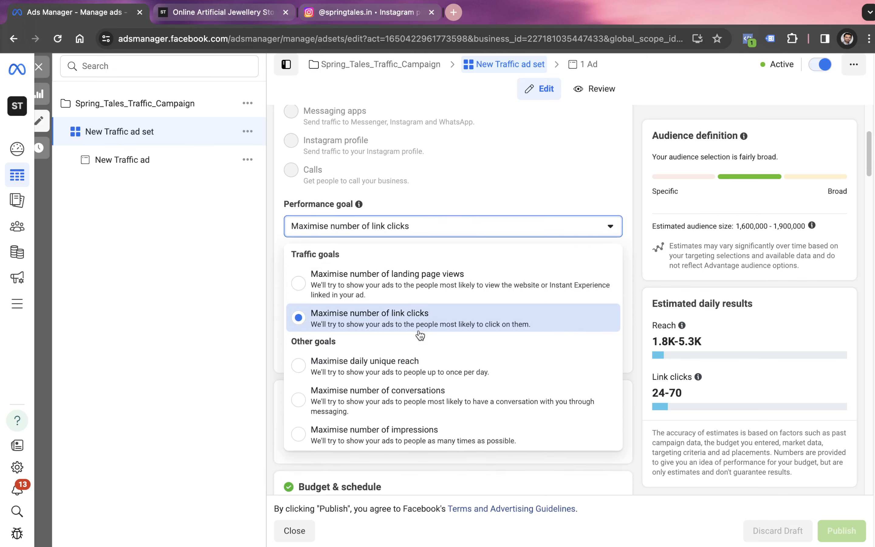
click(429, 290)
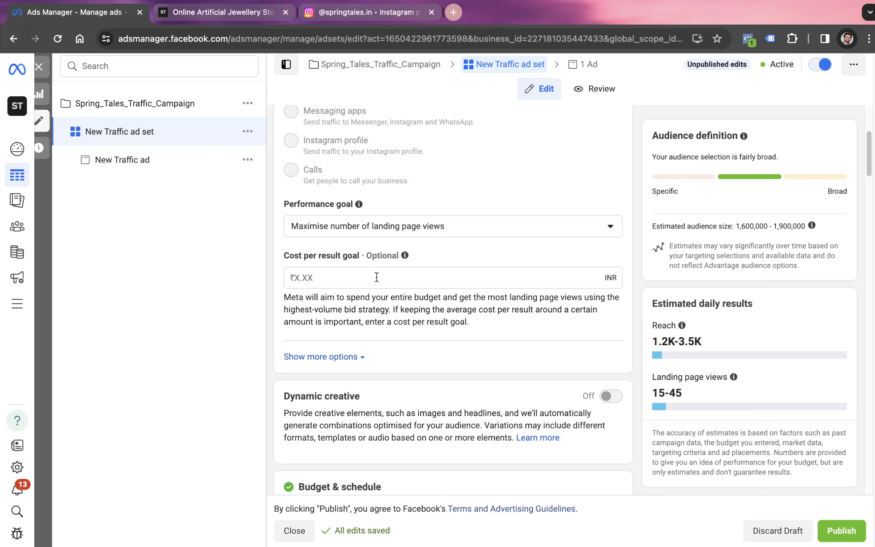
Edit the ad set's saved audience, Audience Types 1 - Jewelry Interest, and add Noida, Uttar Pradesh to its included locations
scroll(376, 277, down, 5)
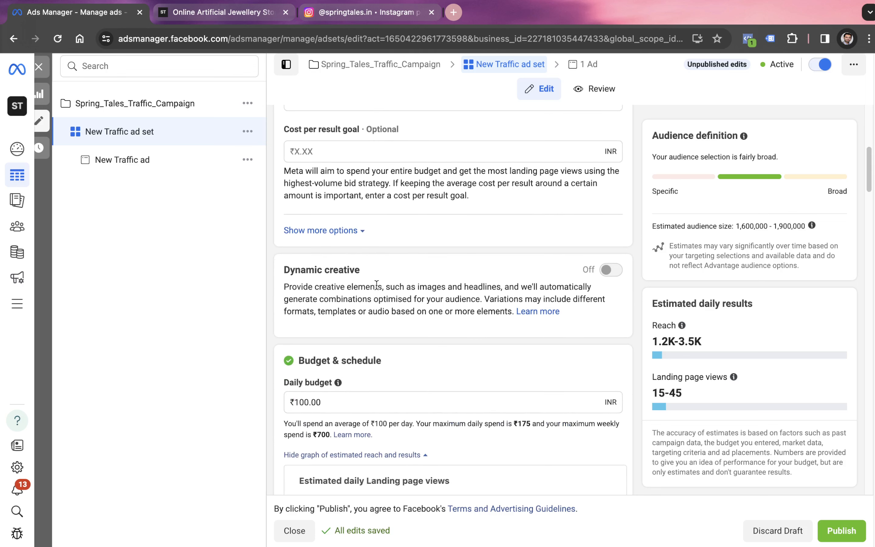
scroll(376, 285, down, 20)
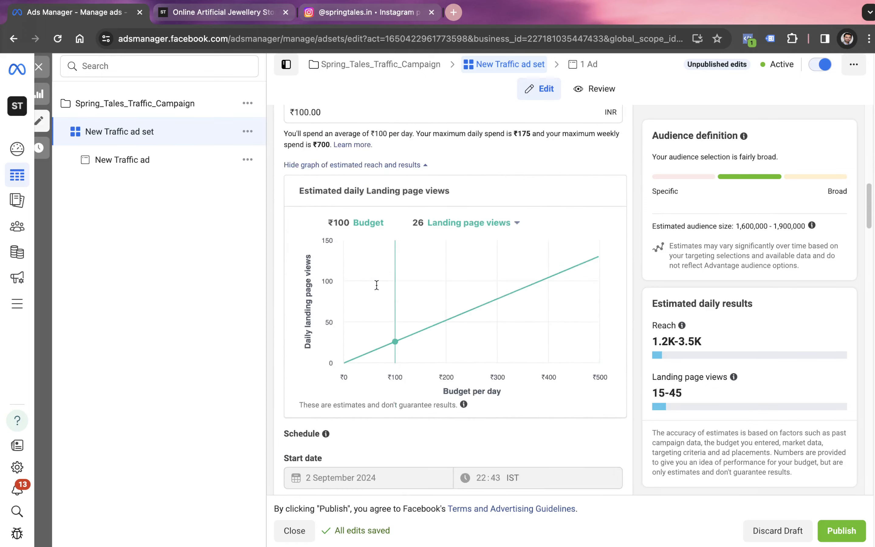
scroll(382, 308, down, 14)
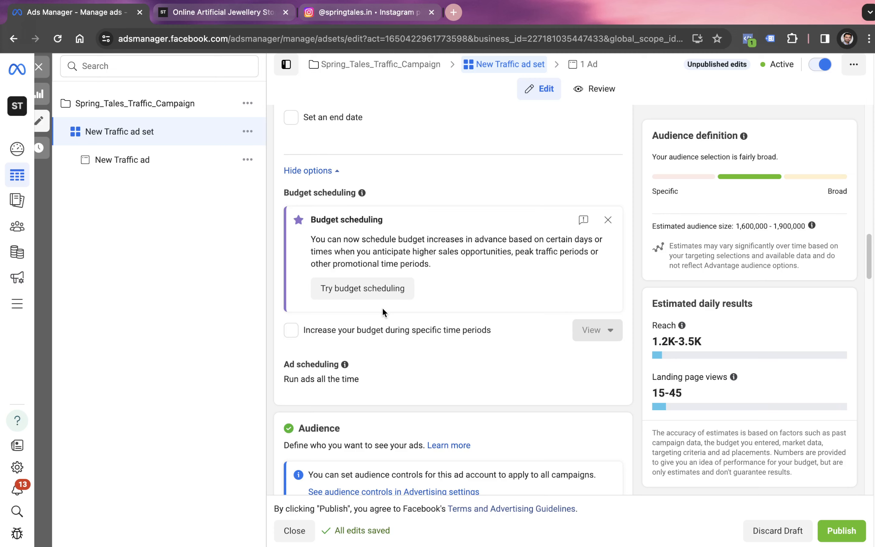
scroll(382, 307, down, 7)
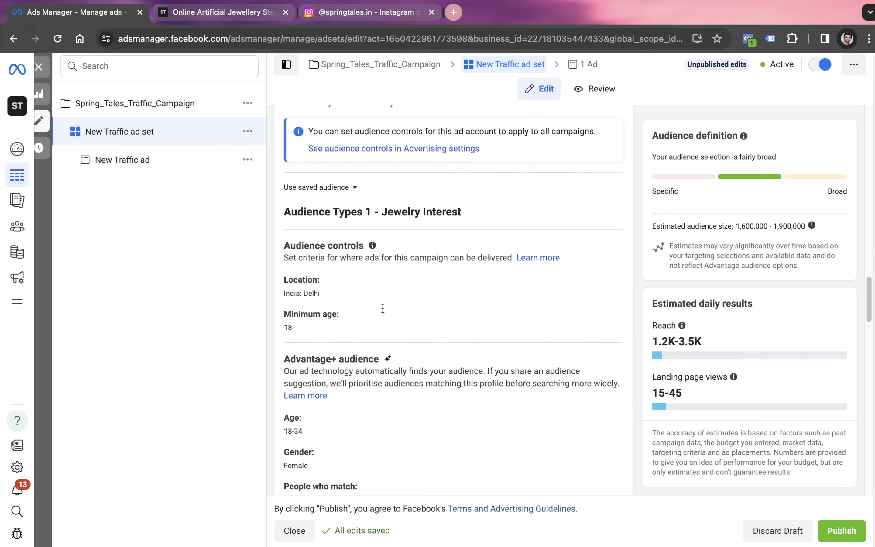
scroll(382, 307, down, 2)
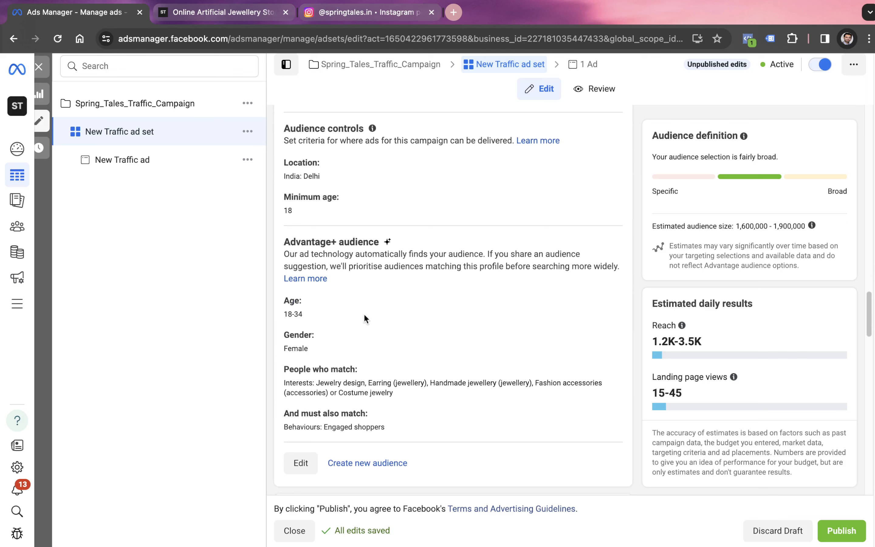
scroll(475, 202, up, 2)
scroll(454, 348, down, 4)
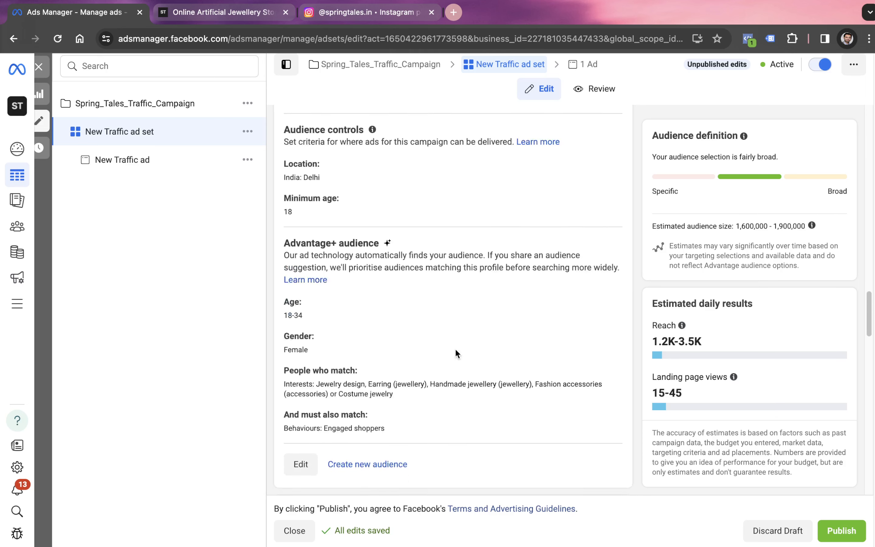
click(300, 393)
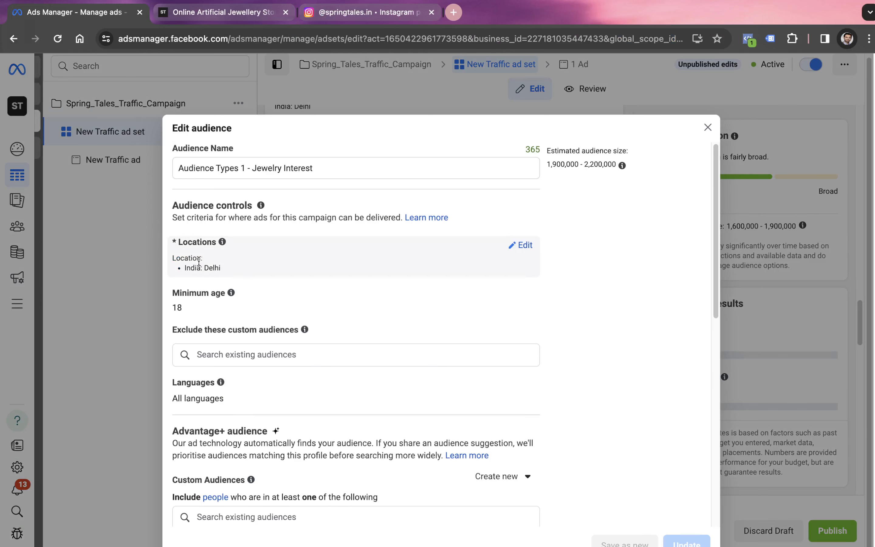
click(524, 247)
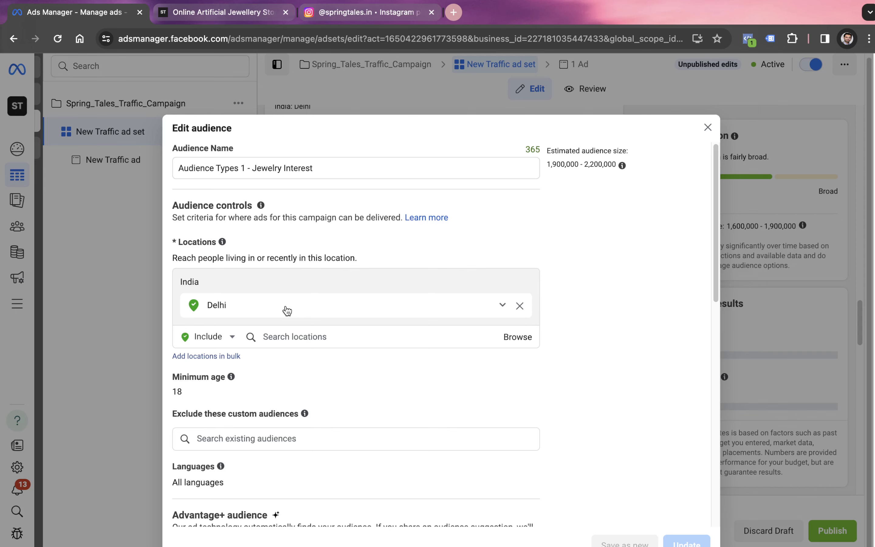
click(289, 336)
text(noida)
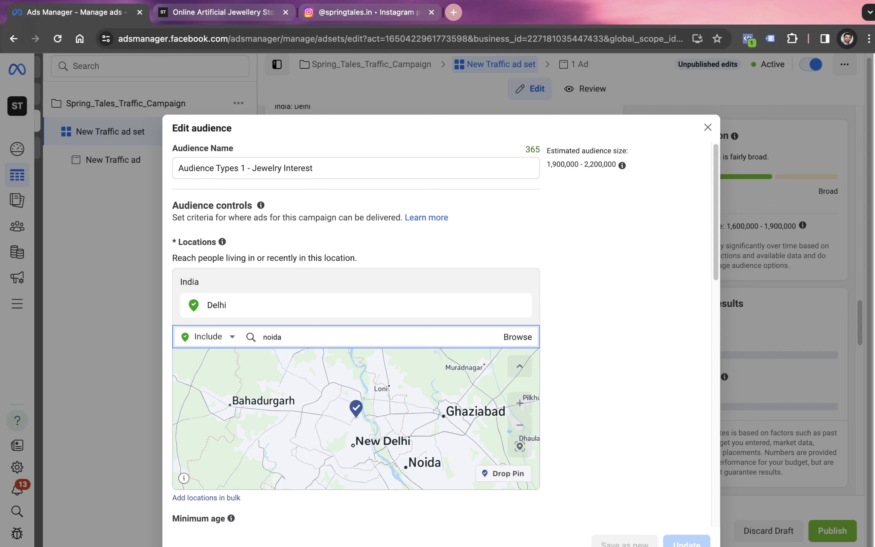
key(Return)
Try to add Gurgaon to the audience by including the address Gurgaon Road, Delhi, Delhi, India
text(gurga)
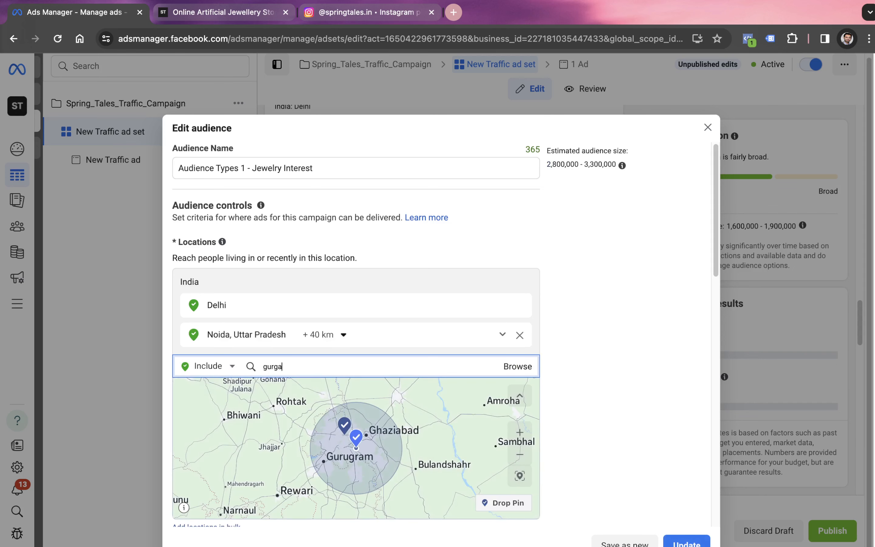
text(on)
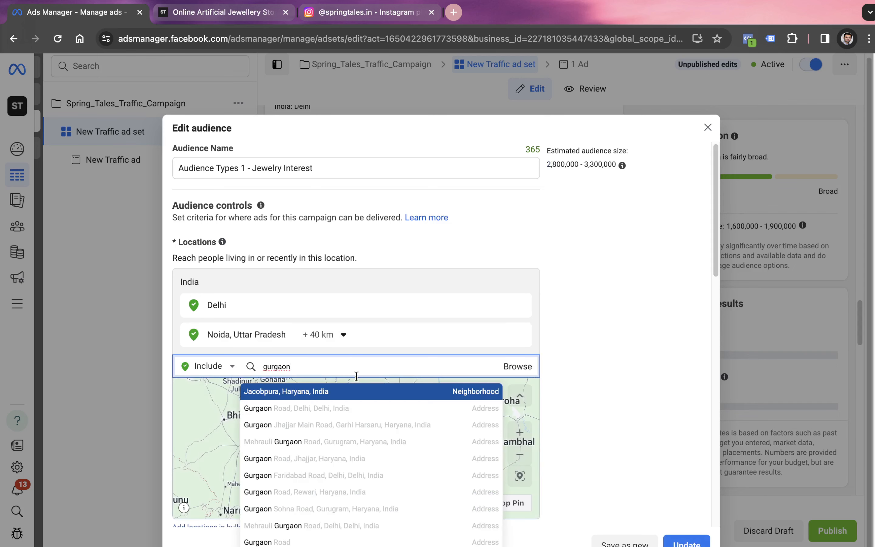
click(365, 408)
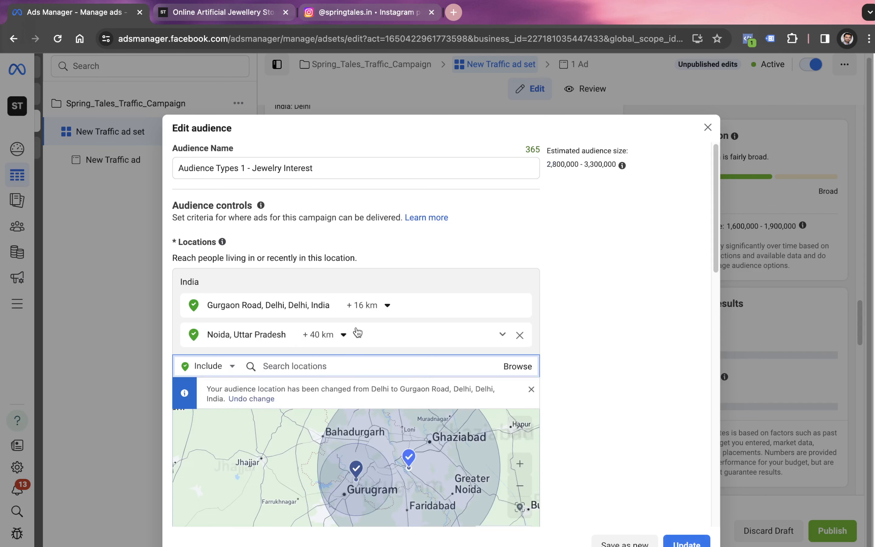
Limit the Noida, Uttar Pradesh location to the current city only
click(385, 308)
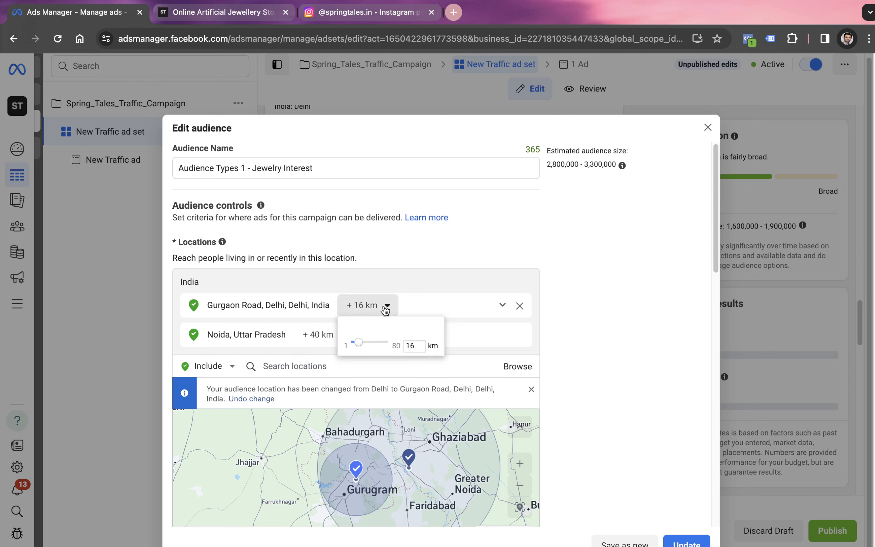
click(324, 340)
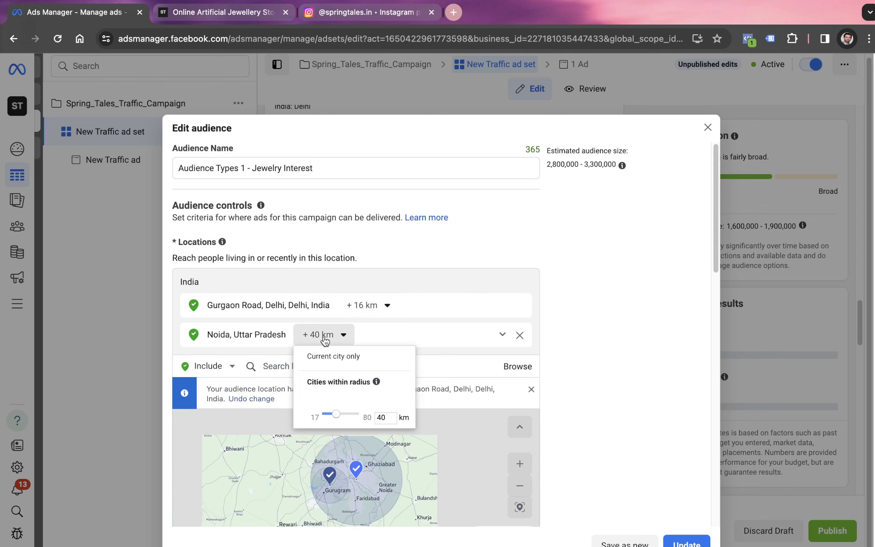
click(342, 358)
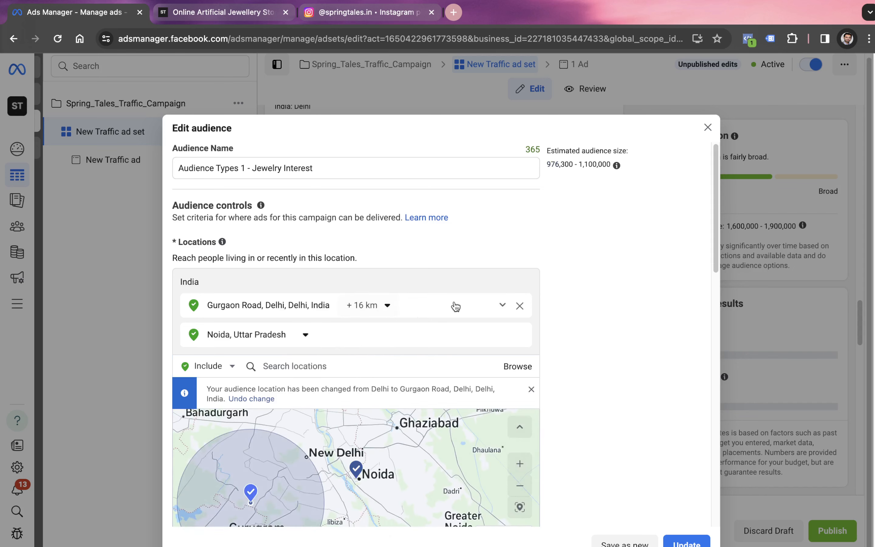
Remove the Gurgaon Road location and include Delhi, India as a county again
click(519, 305)
click(306, 336)
text(delhi)
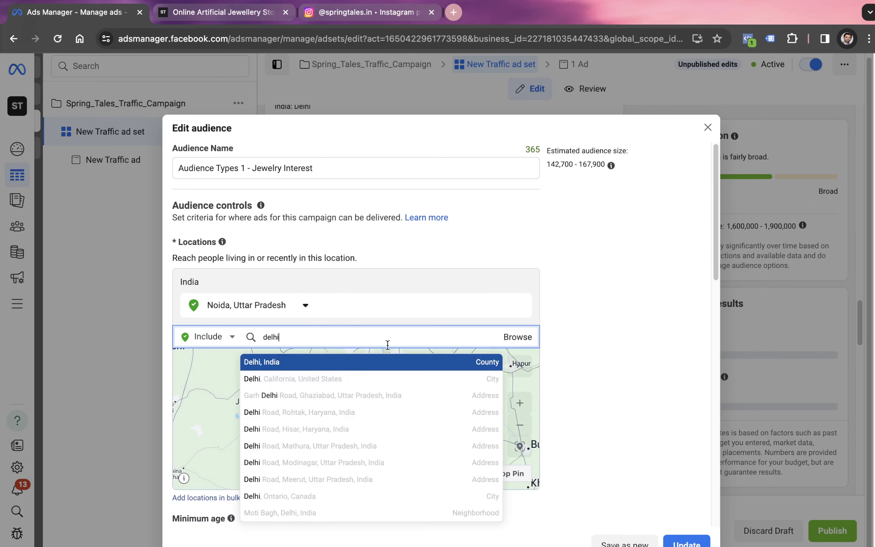
click(483, 364)
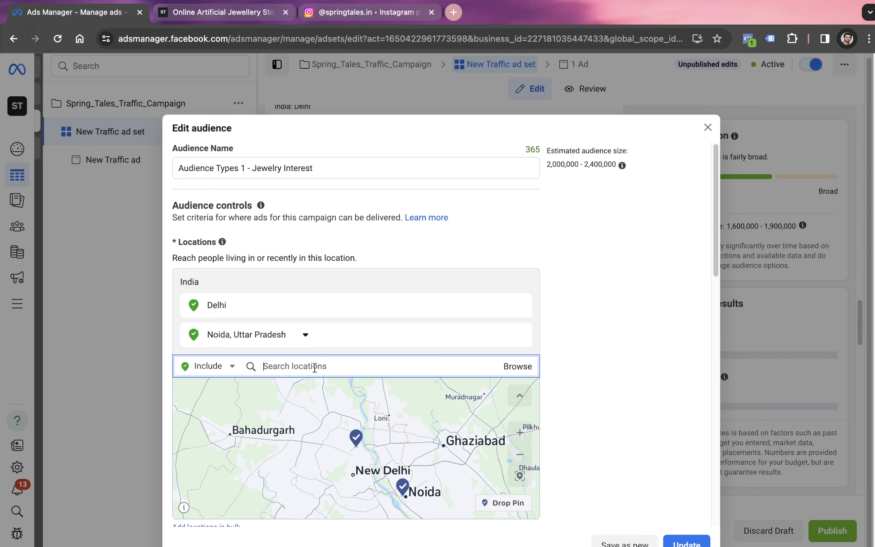
Add Gurugram, Haryana, India to the audience's included locations and limit it to the current city only
text(gurugram)
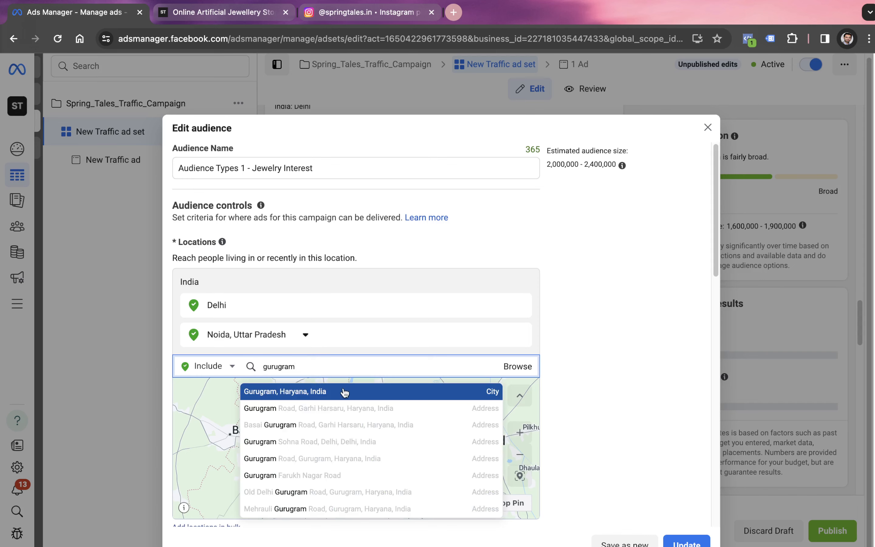
click(344, 388)
click(338, 336)
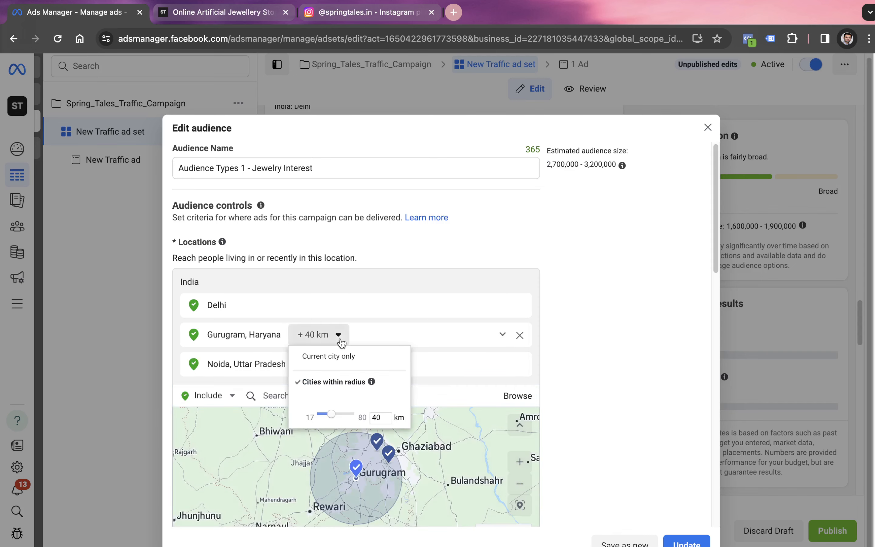
click(330, 355)
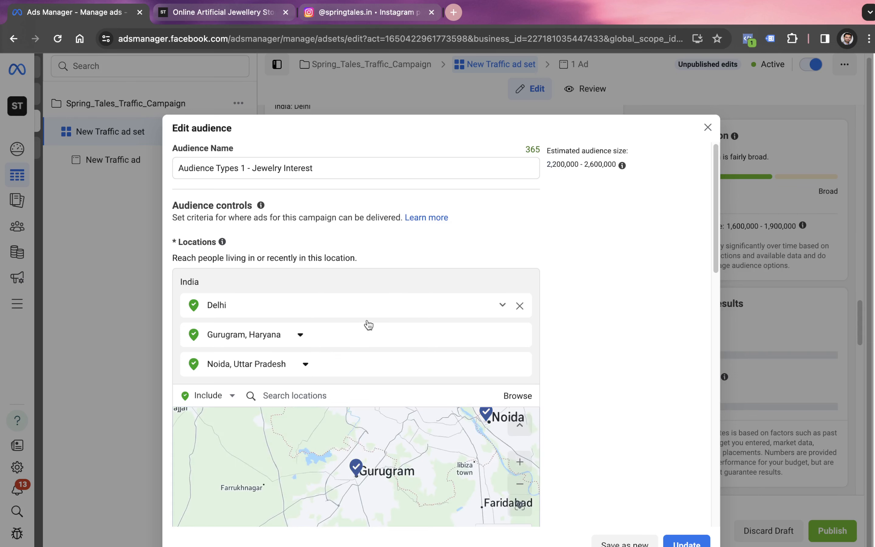
Remove the "and must also match" condition for Engaged shoppers from the audience's detailed targeting
scroll(586, 274, down, 10)
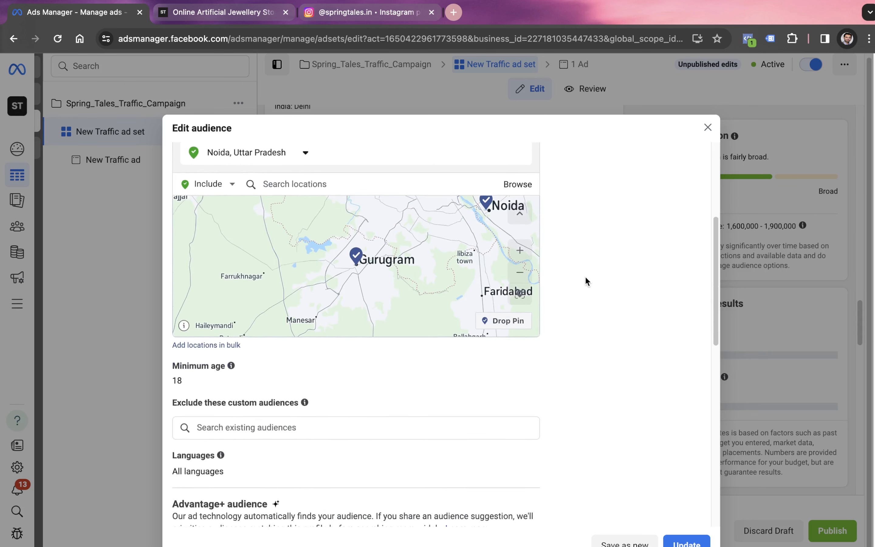
scroll(585, 278, down, 5)
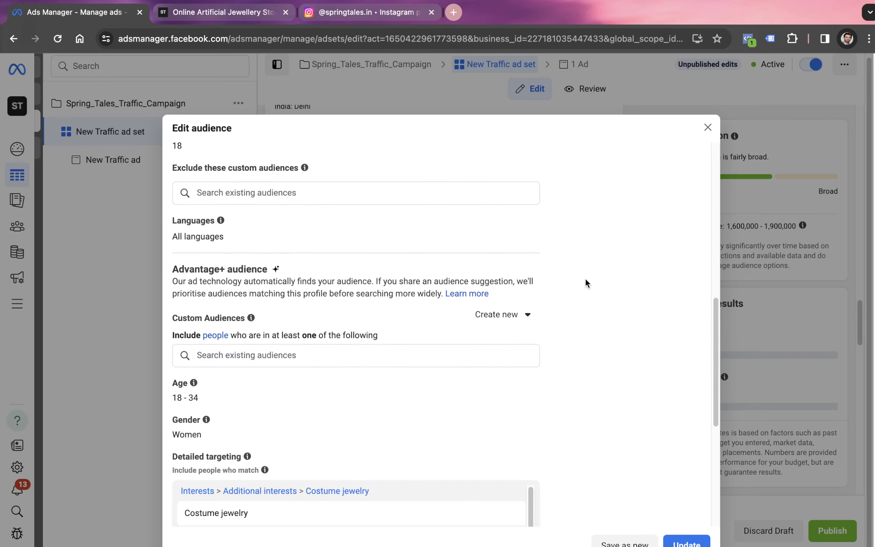
scroll(309, 393, down, 8)
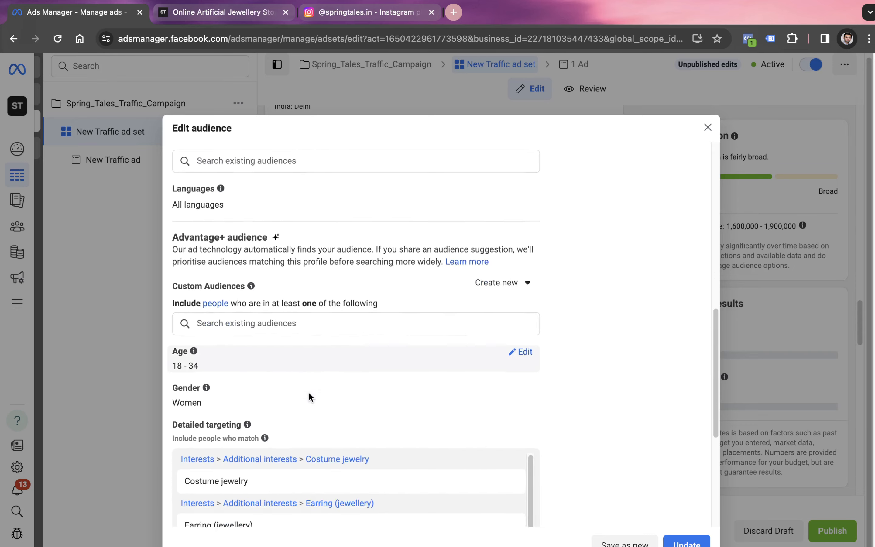
scroll(308, 397, down, 3)
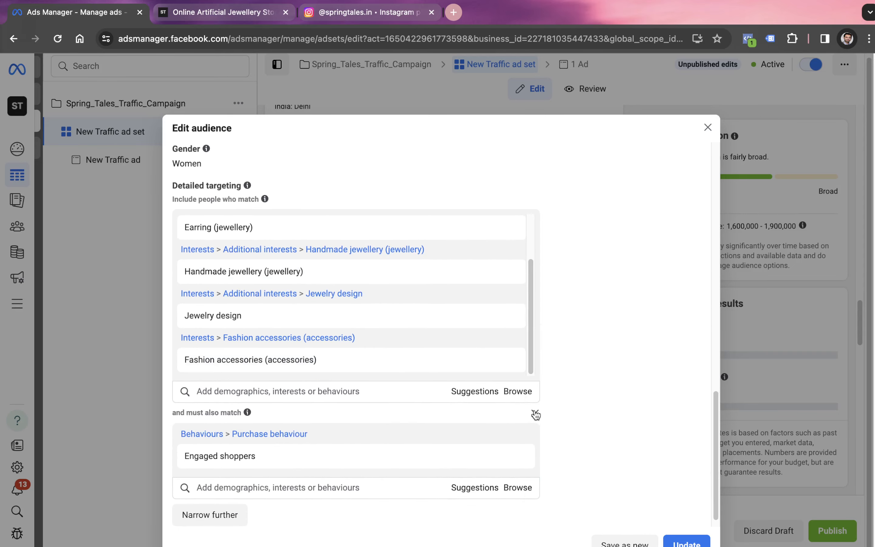
click(535, 415)
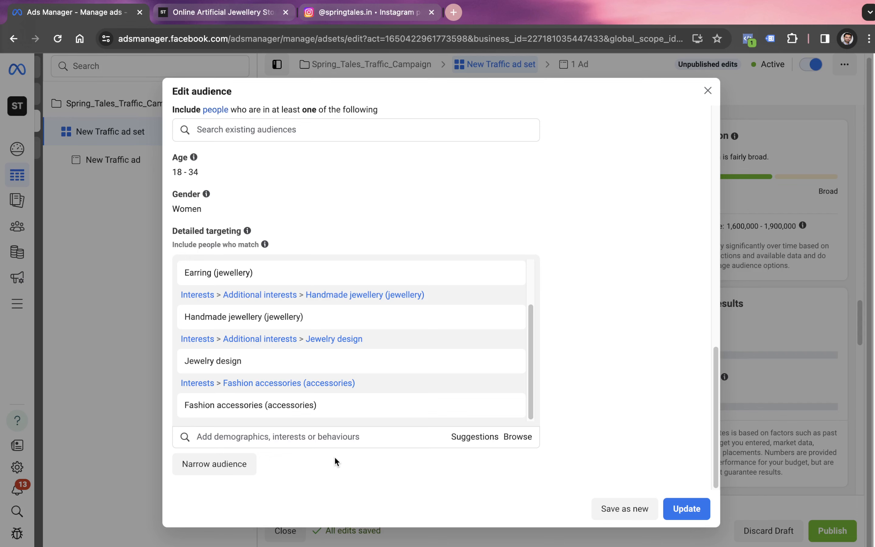
Narrow the detailed targeting to people who must also match the behaviour Purchase behaviour > Engaged shoppers
click(235, 463)
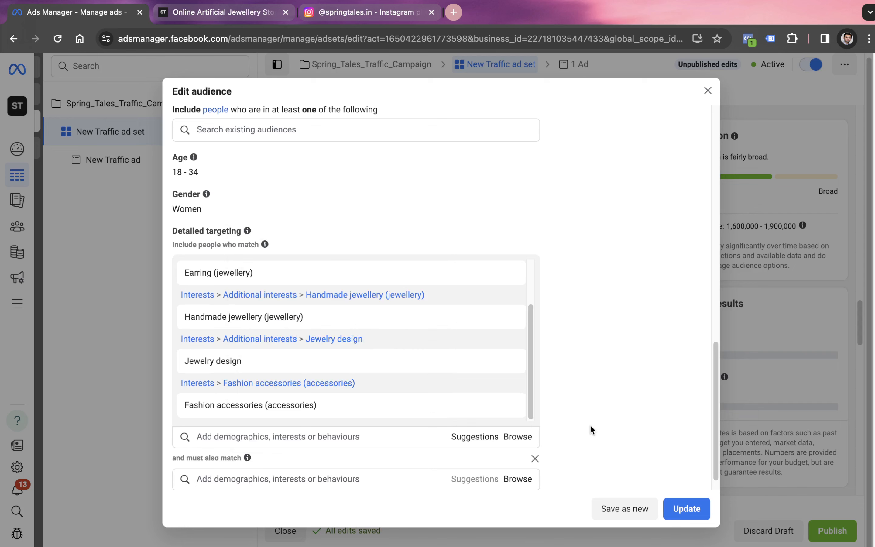
click(378, 484)
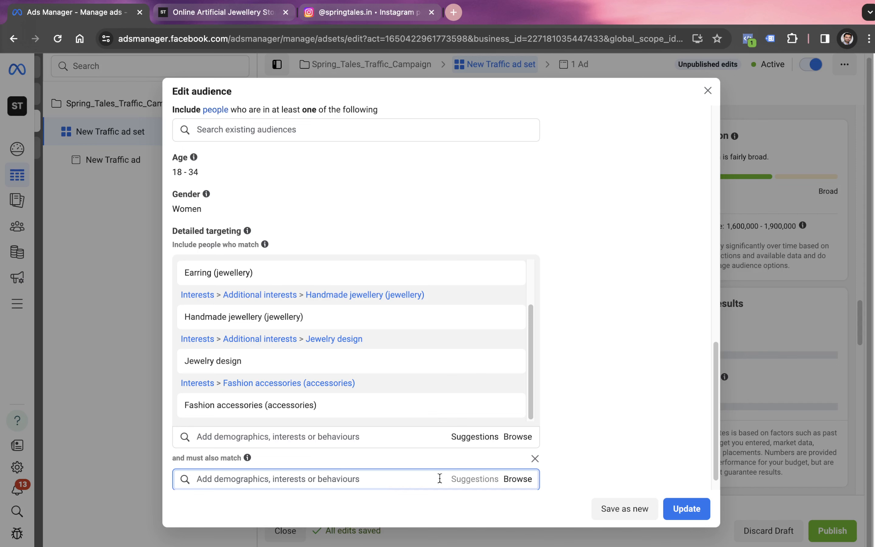
click(511, 479)
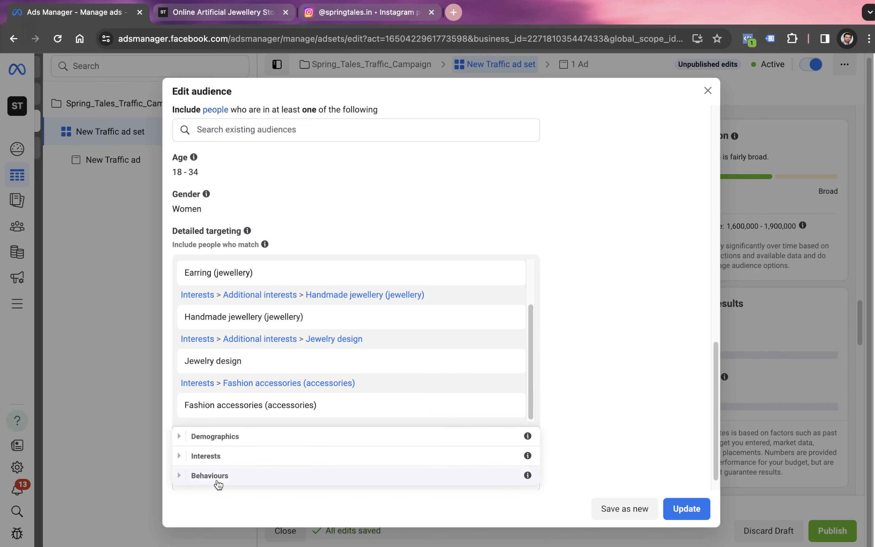
click(189, 475)
scroll(261, 436, down, 5)
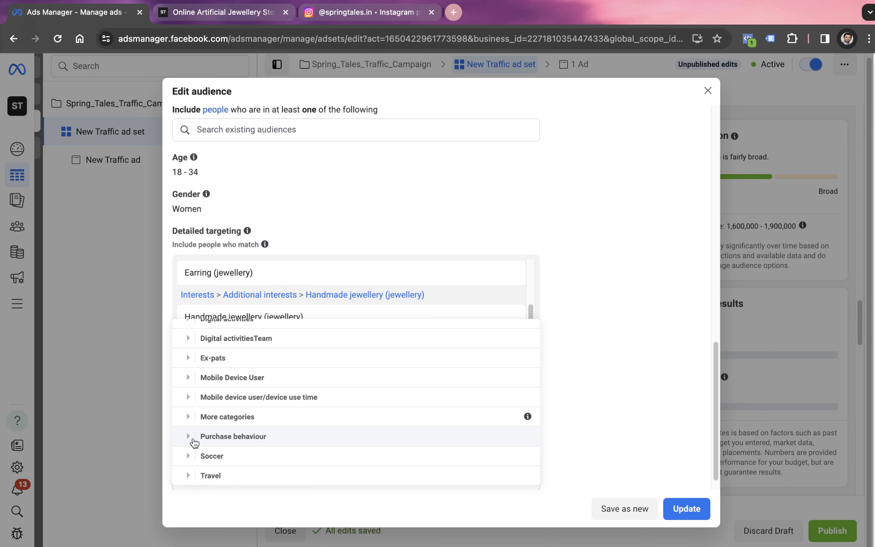
click(193, 440)
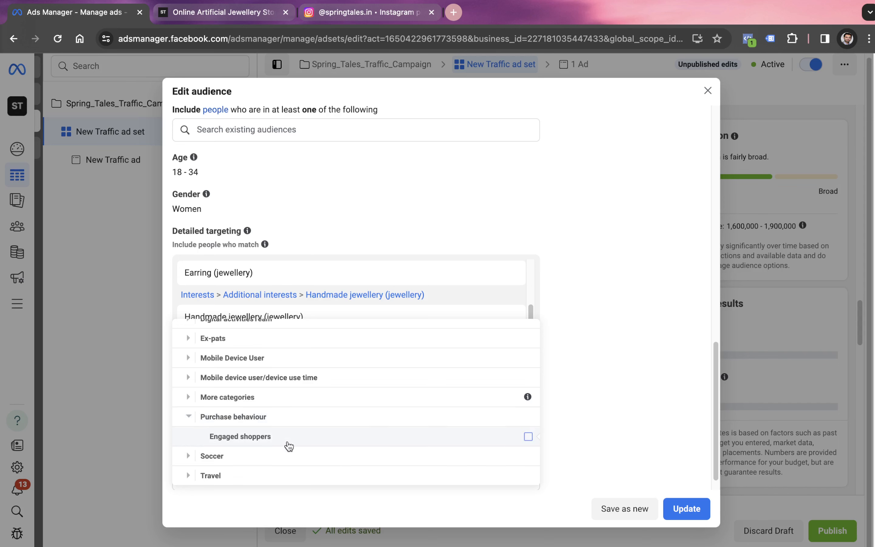
mouse_move(289, 446)
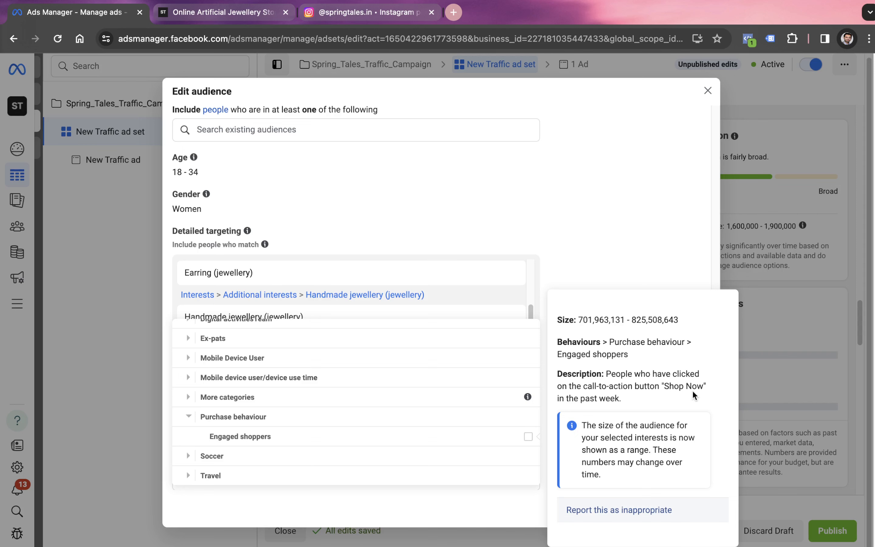
click(530, 438)
click(591, 329)
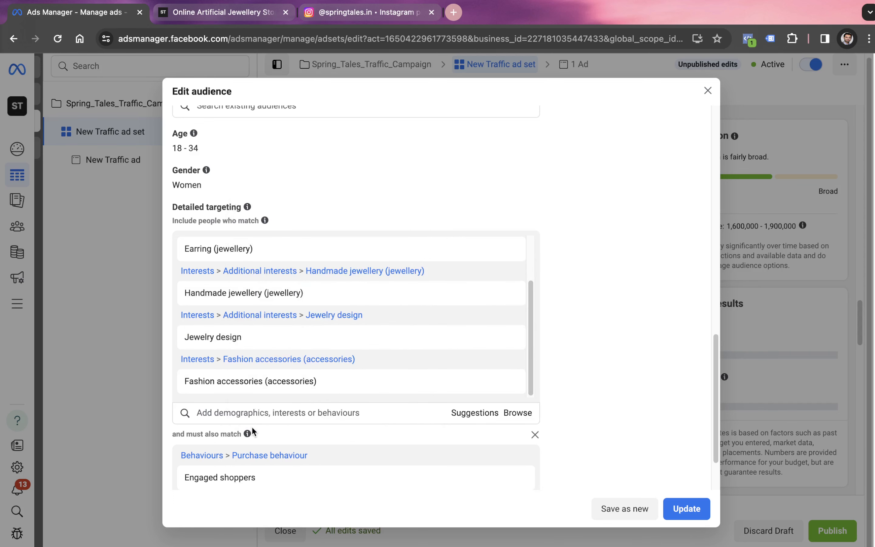
Update the saved audience with the changes and confirm applying them to all campaigns using it
mouse_move(248, 432)
click(686, 507)
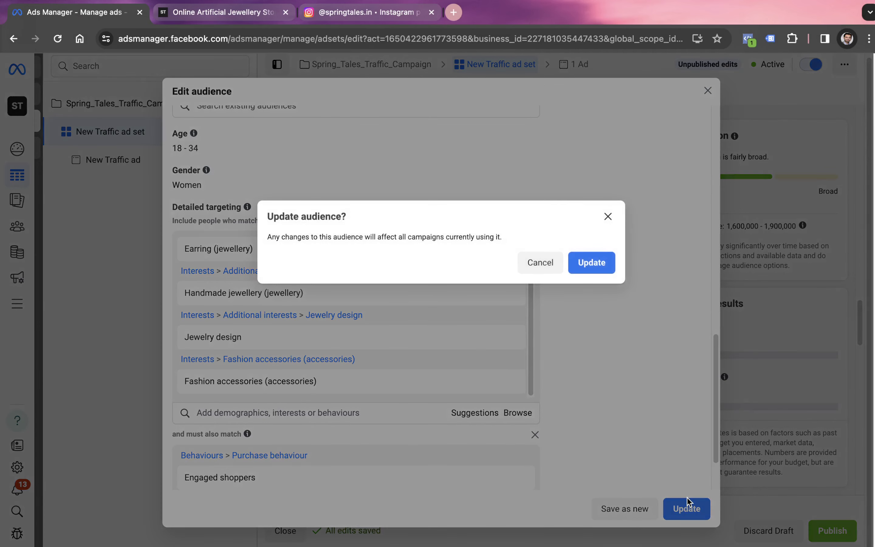
click(587, 268)
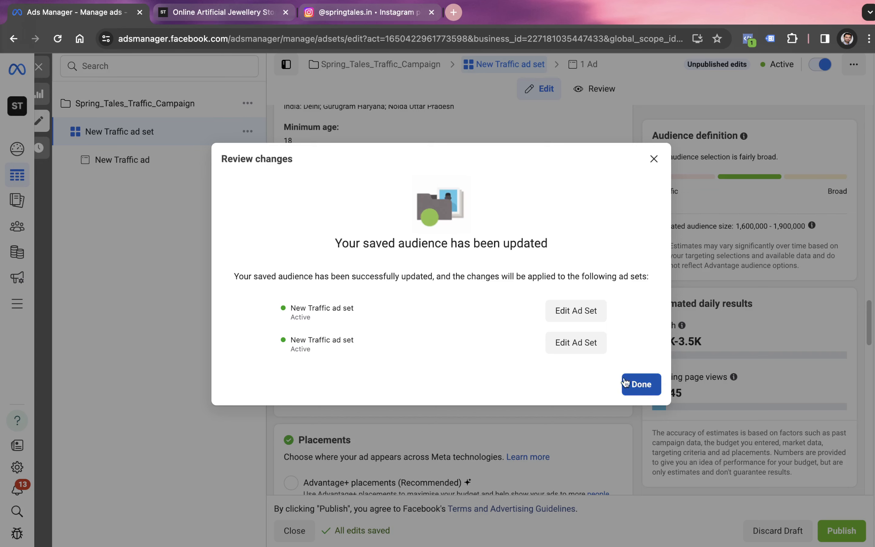
click(641, 385)
Add Facebook to the platforms in the ad set's manual placements
scroll(557, 356, down, 1)
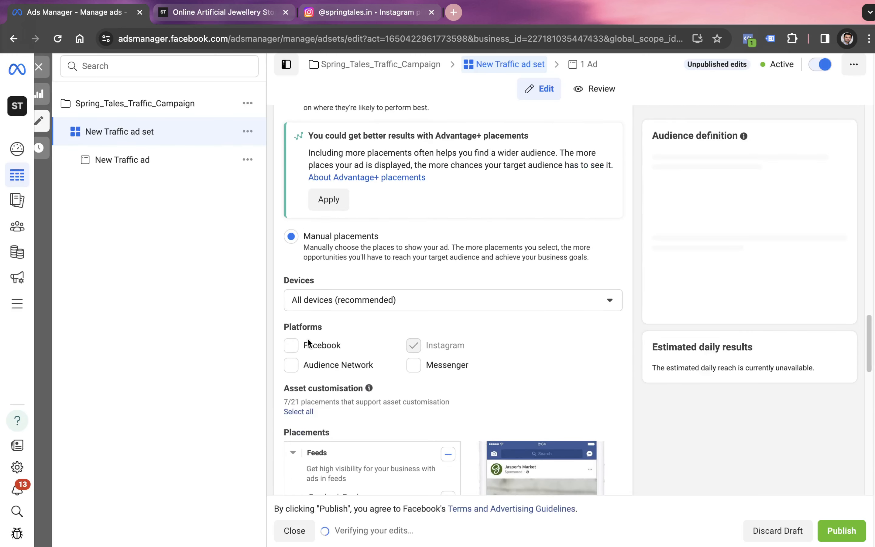
click(295, 349)
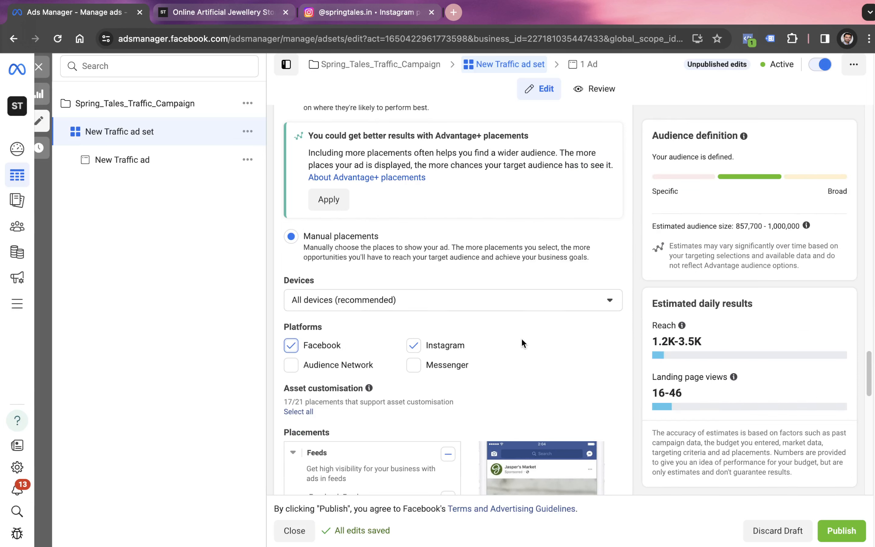
Switch to the Spring Tales website and look through the jewellery products and prices on its home page
click(244, 14)
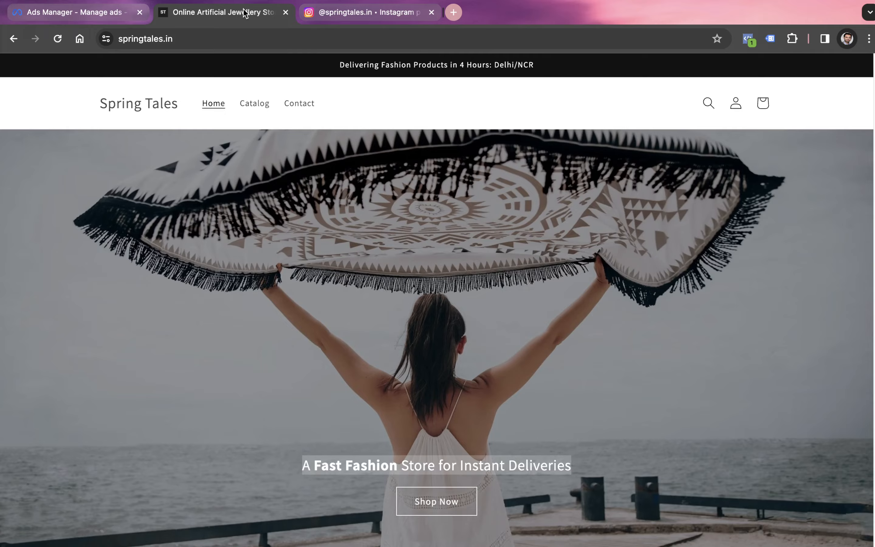
scroll(346, 197, down, 4)
scroll(345, 197, down, 15)
scroll(349, 224, up, 6)
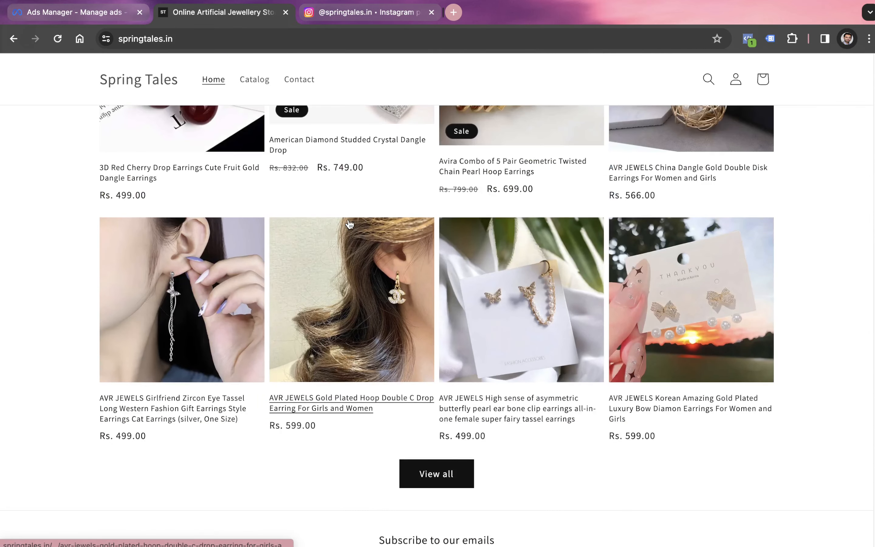
scroll(349, 224, up, 1)
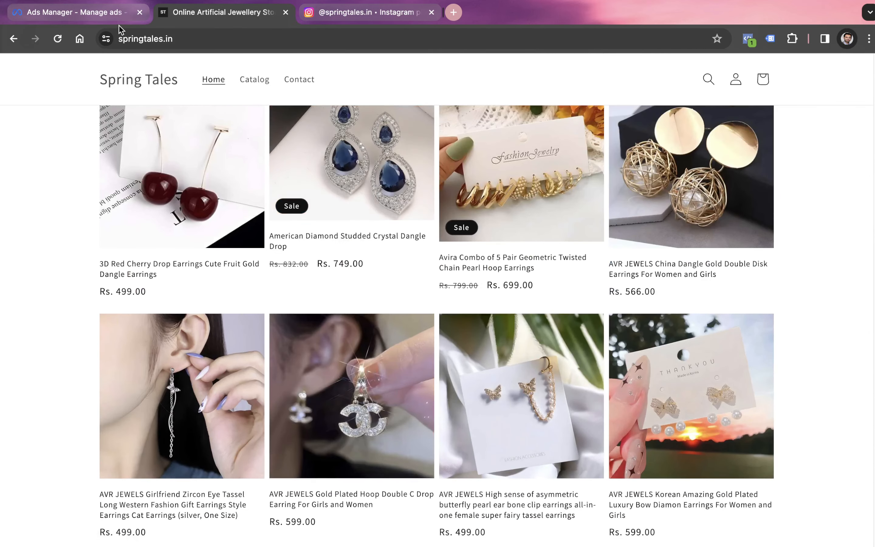
Return to Ads Manager and remove Facebook from the ad set's manual placement platforms
click(111, 16)
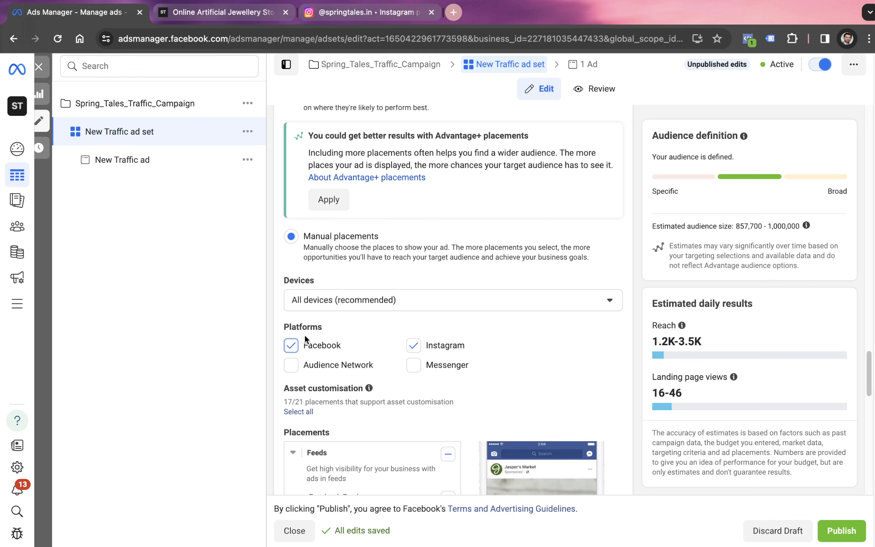
click(290, 345)
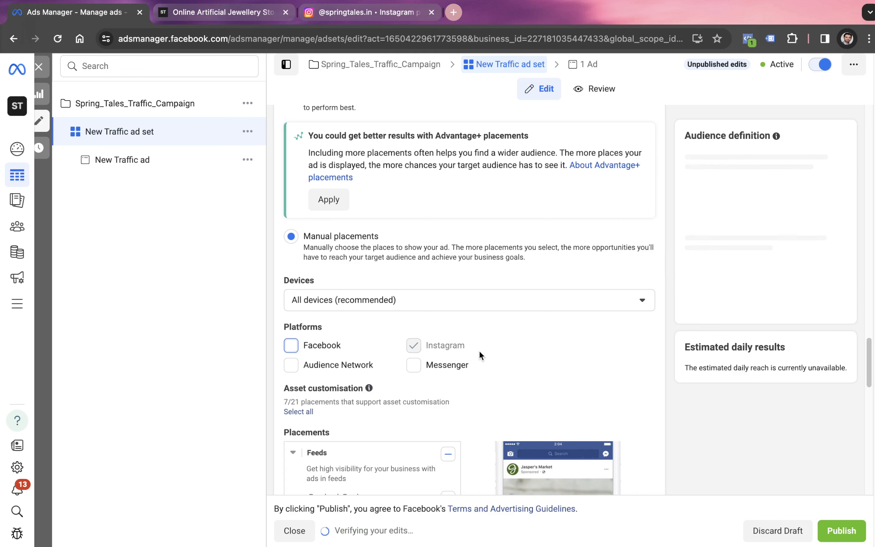
Review the ad set's placements, the specific mobile device and operating system choices, and the brand safety settings
scroll(480, 350, down, 15)
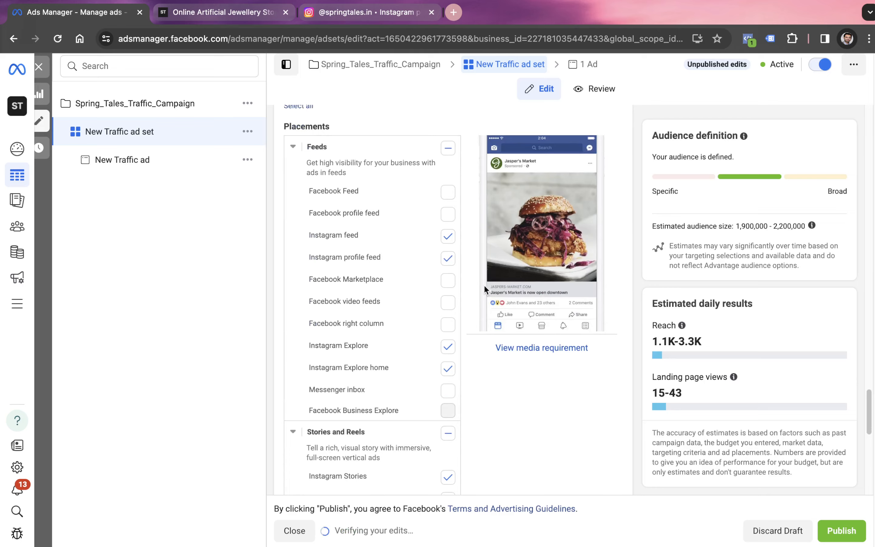
scroll(484, 284, down, 5)
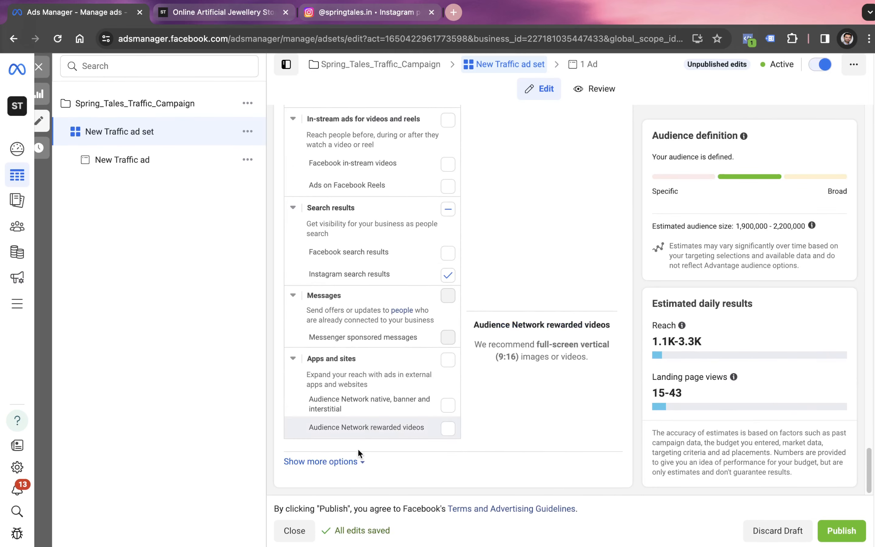
click(359, 463)
scroll(501, 387, down, 8)
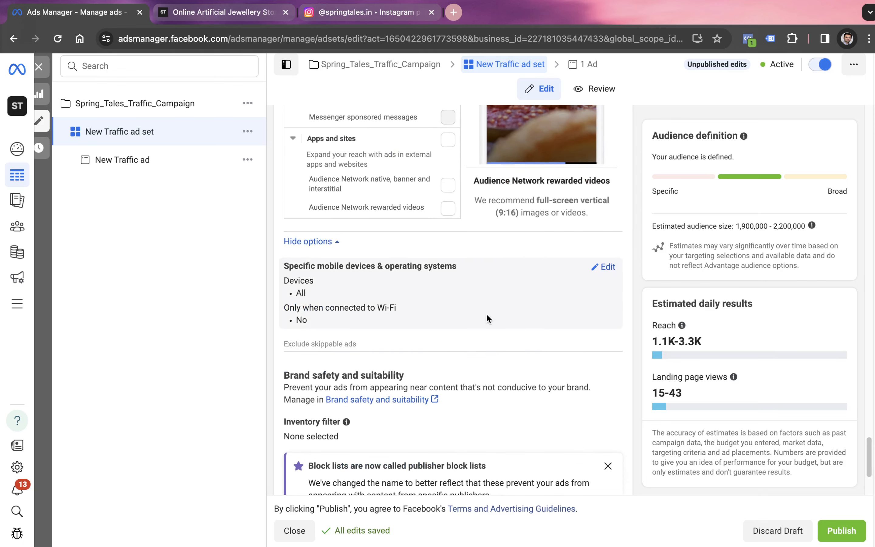
click(607, 268)
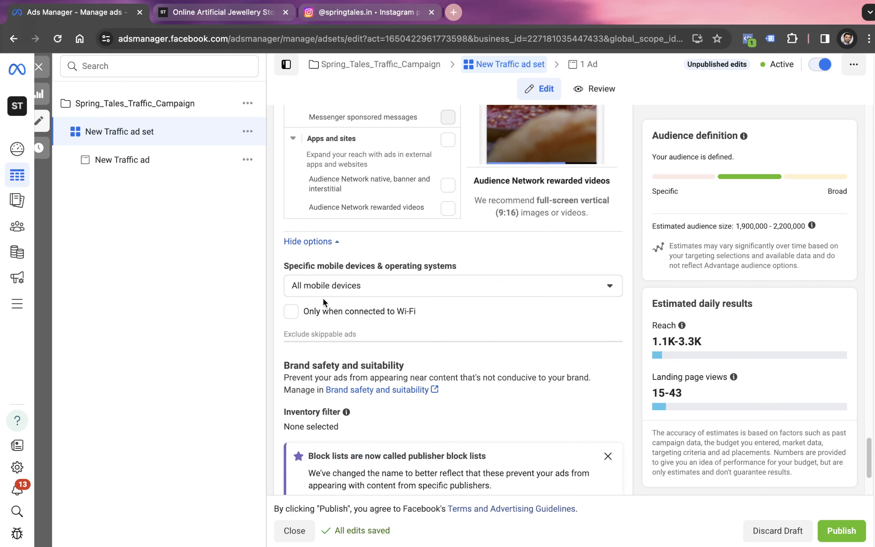
click(344, 285)
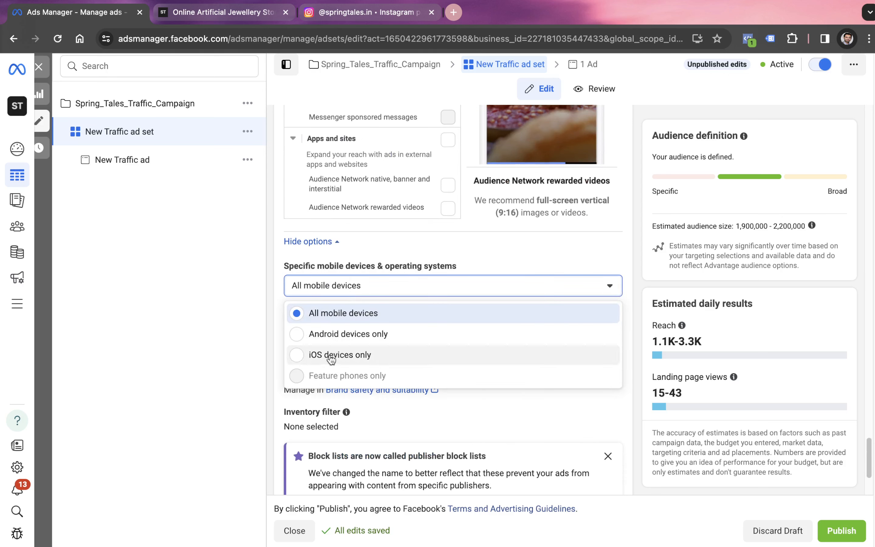
click(276, 338)
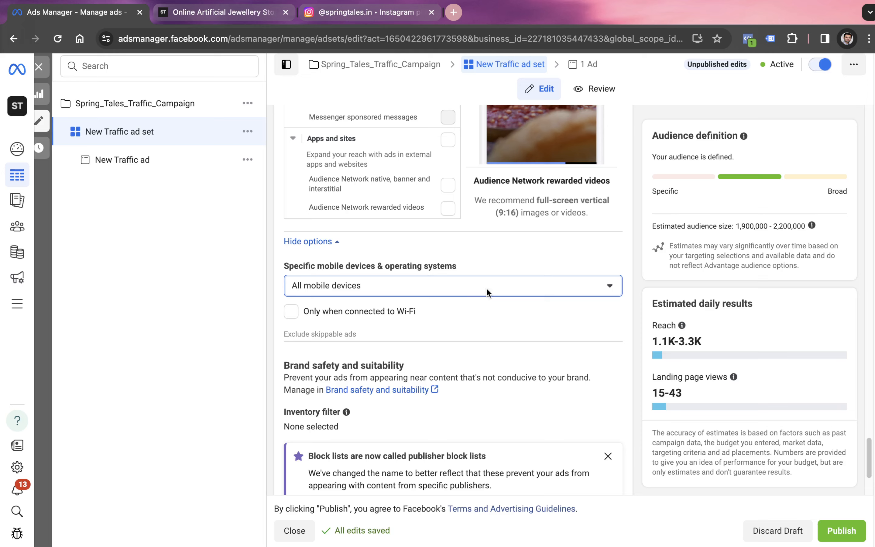
scroll(505, 294, down, 4)
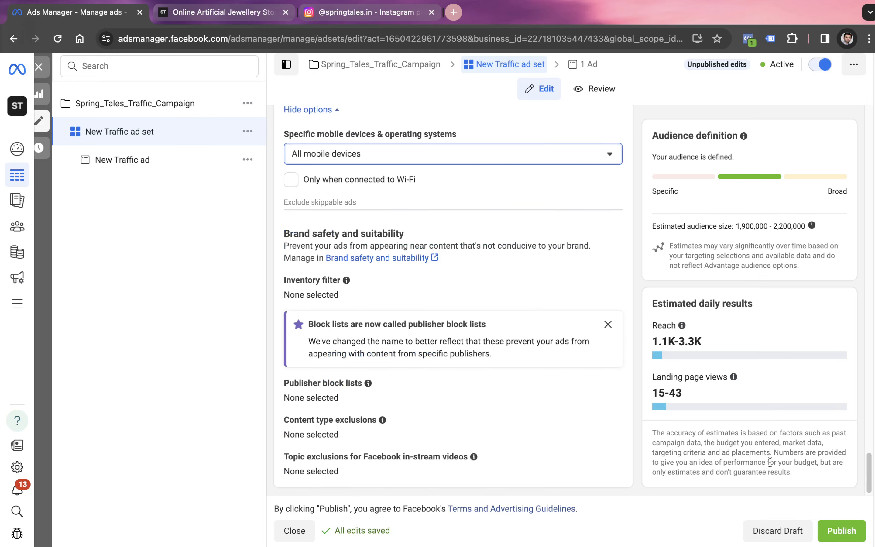
Open the New Traffic ad and examine its creative preview, comparing it with the products on the Spring Tales website
click(154, 164)
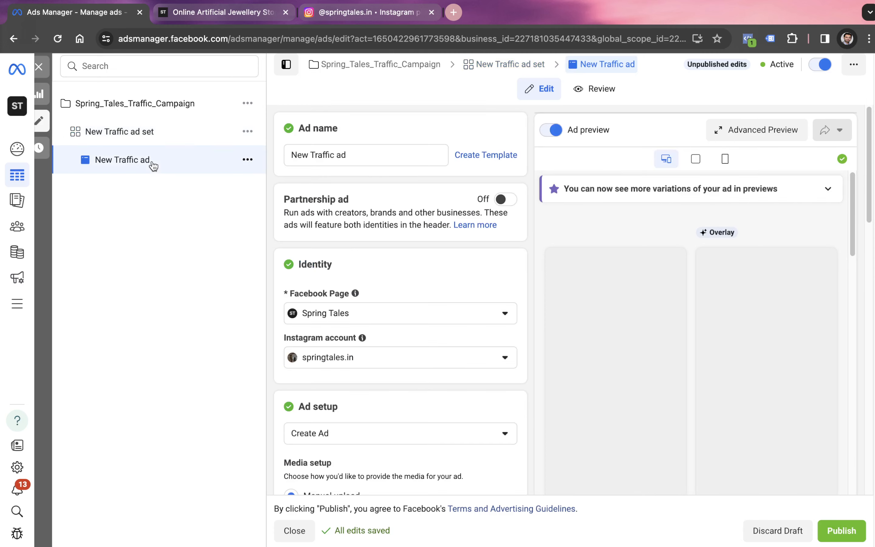
scroll(616, 237, down, 2)
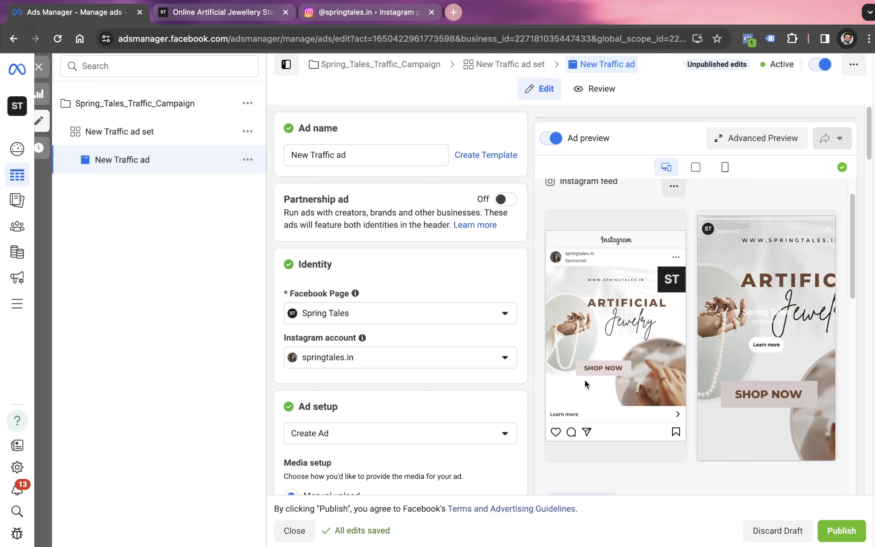
click(228, 22)
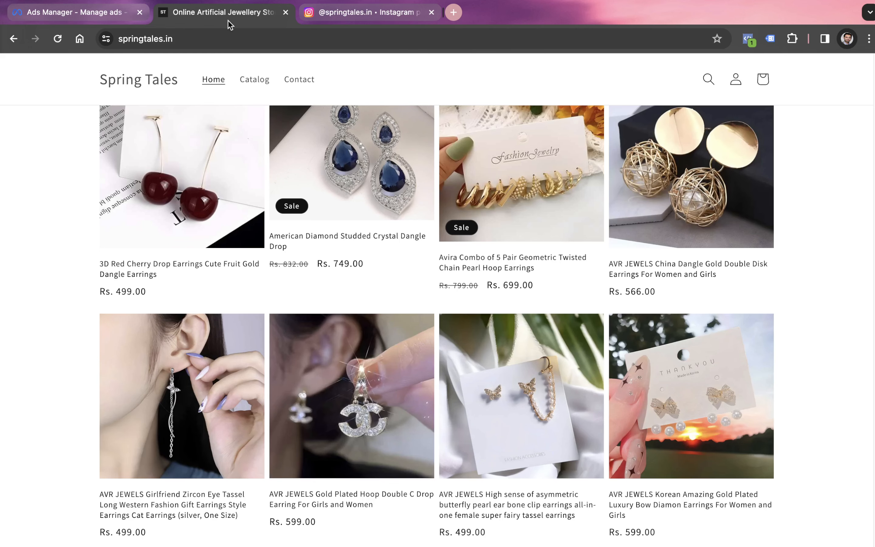
click(104, 13)
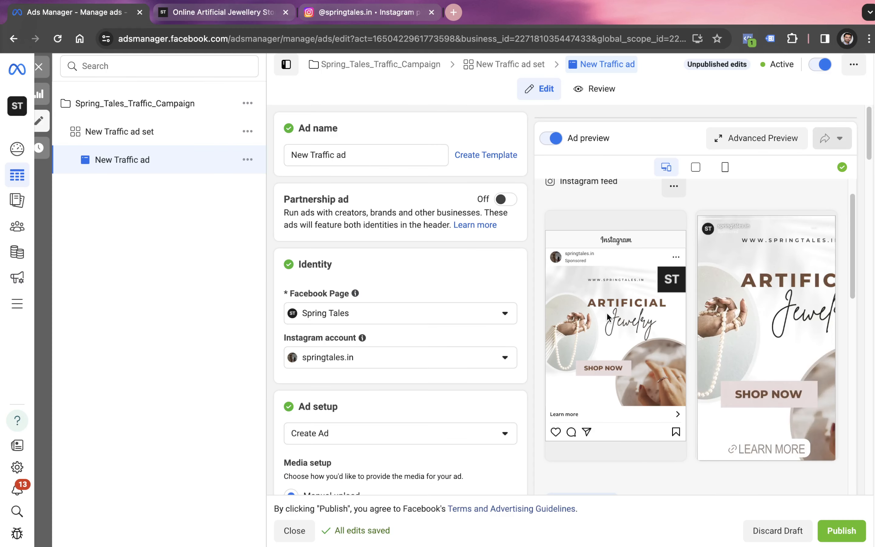
Switch the New Traffic ad's media setup from manual upload to Catalogue and check the product previews
scroll(429, 366, down, 5)
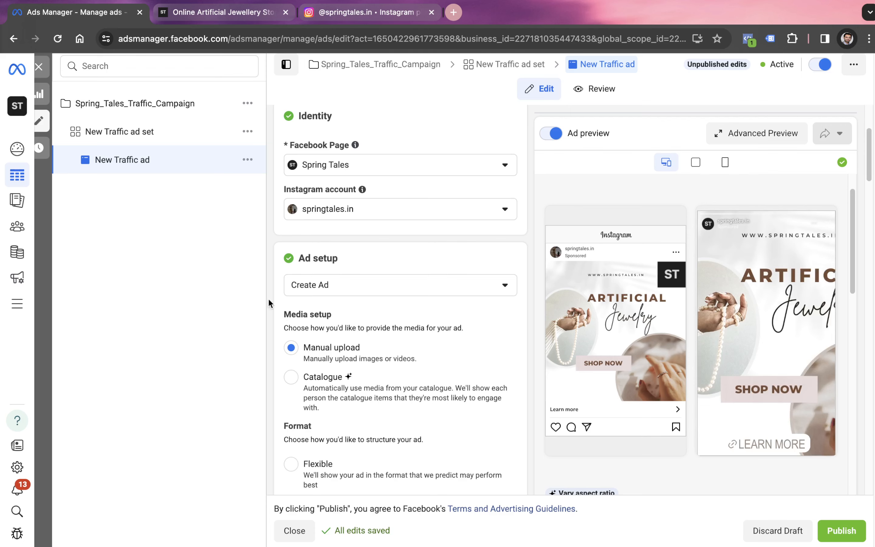
click(293, 377)
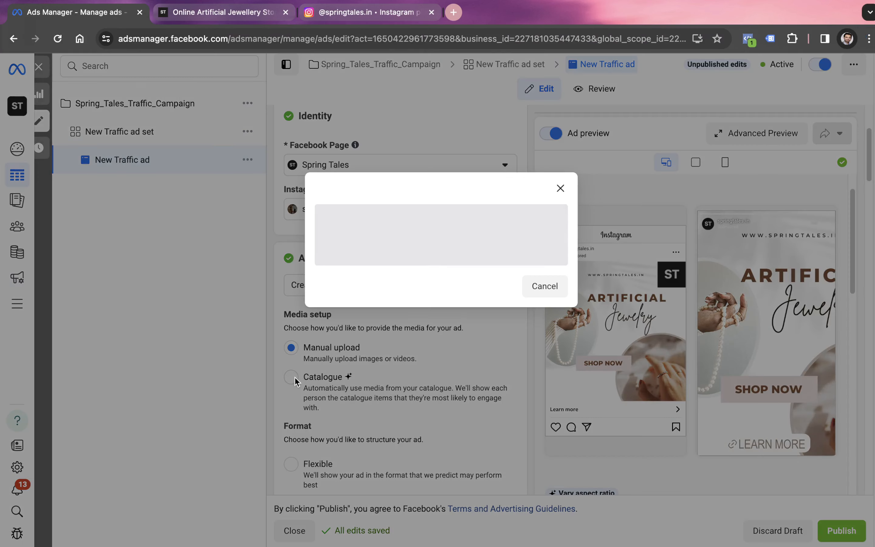
click(508, 284)
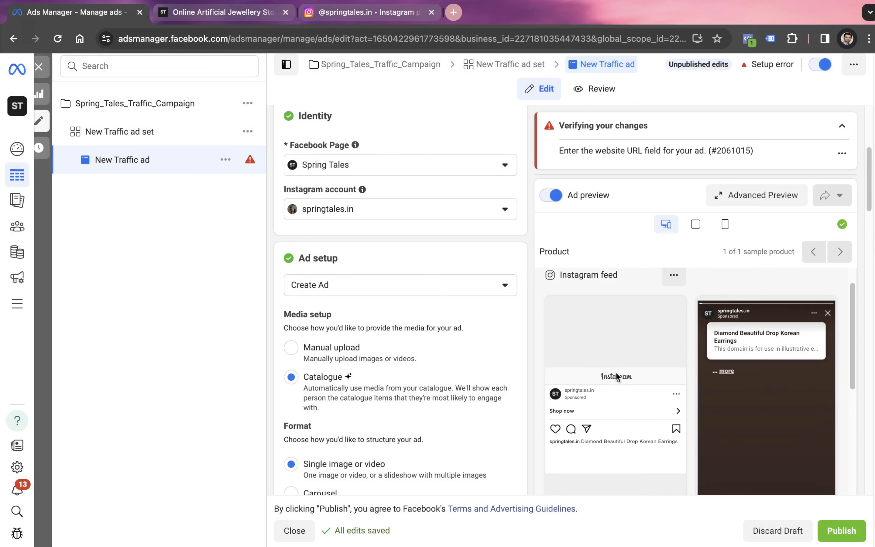
scroll(616, 377, down, 2)
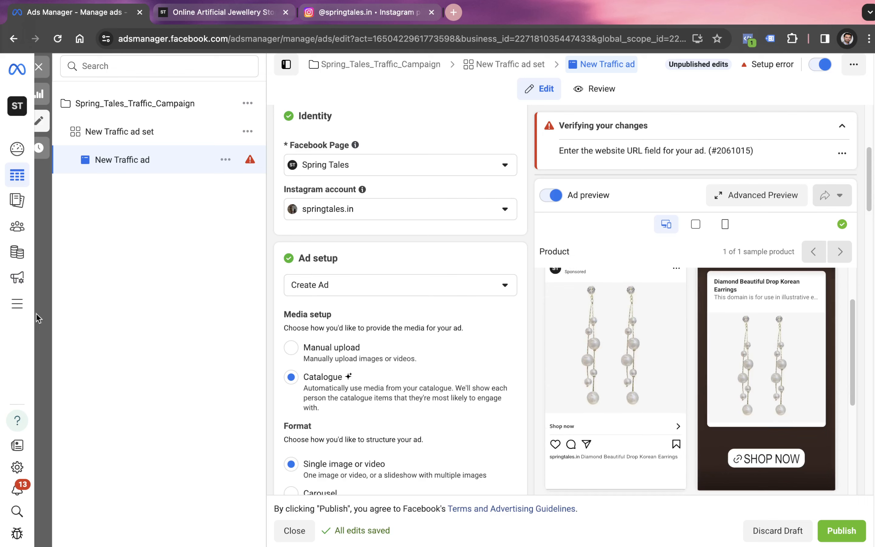
Duplicate the Ads Manager browser tab and open Commerce Manager in the copy
mouse_move(18, 310)
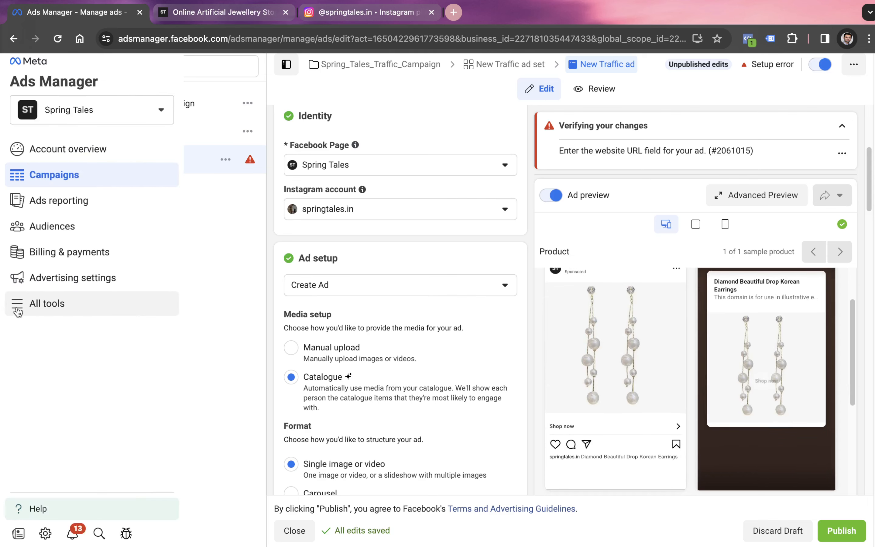
right_click(90, 19)
click(138, 99)
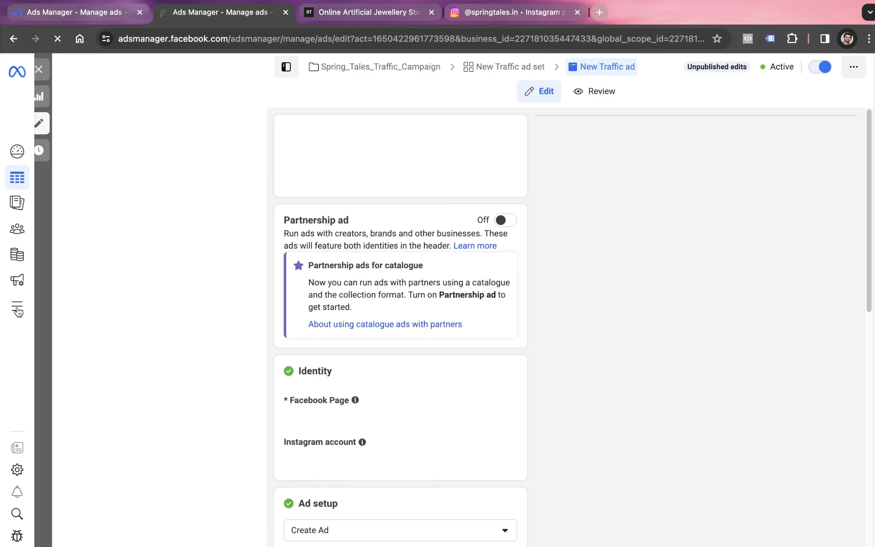
mouse_move(19, 312)
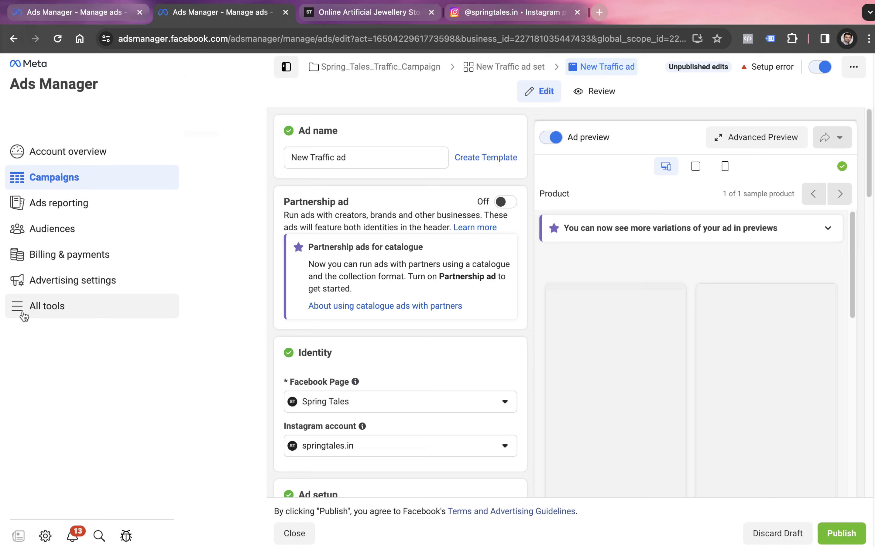
click(23, 314)
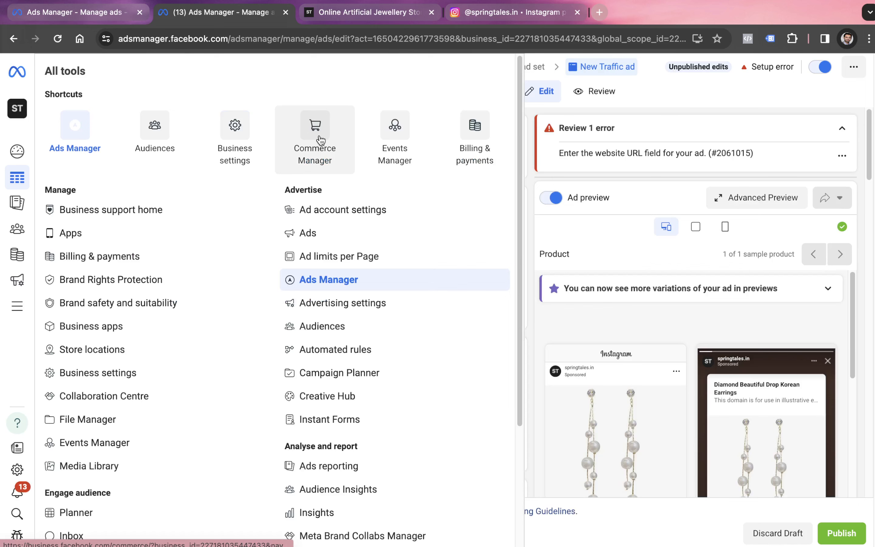
click(320, 139)
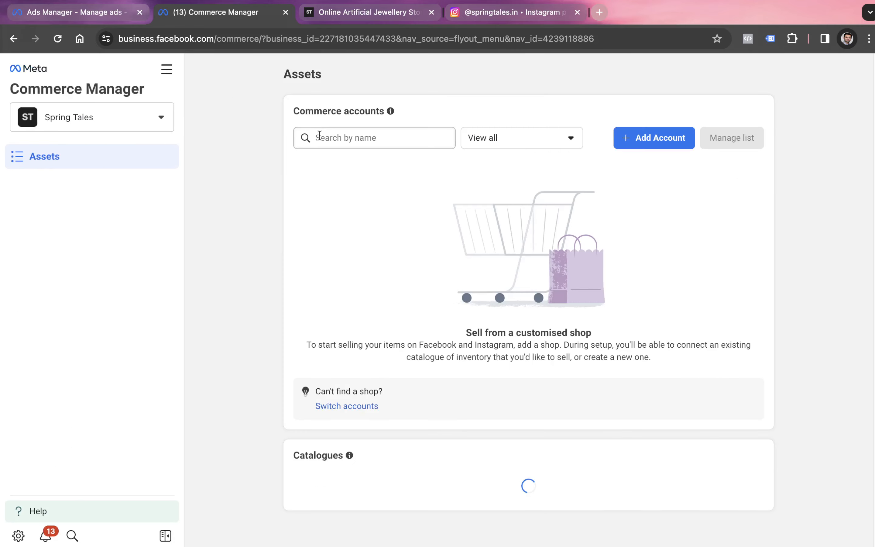
Open the Shopify Product Catalog and look through the products in its item list
scroll(528, 289, down, 3)
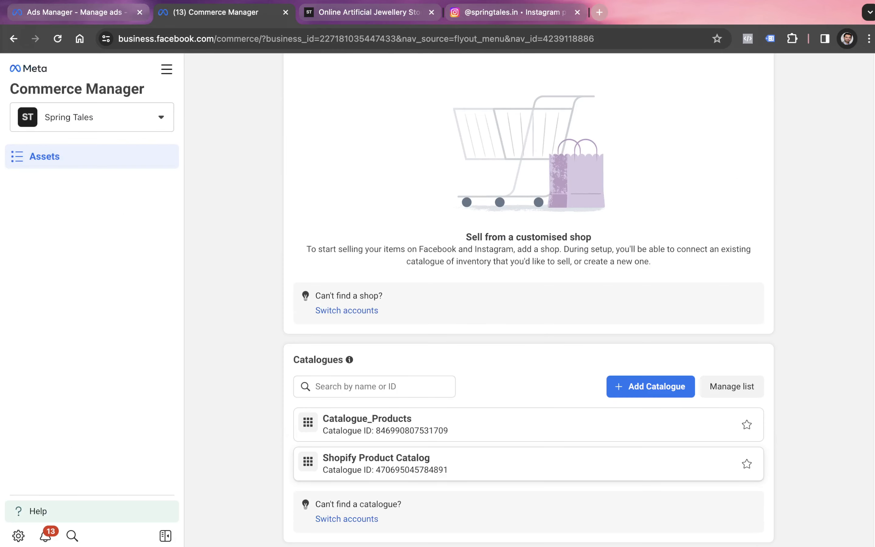
scroll(578, 442, down, 1)
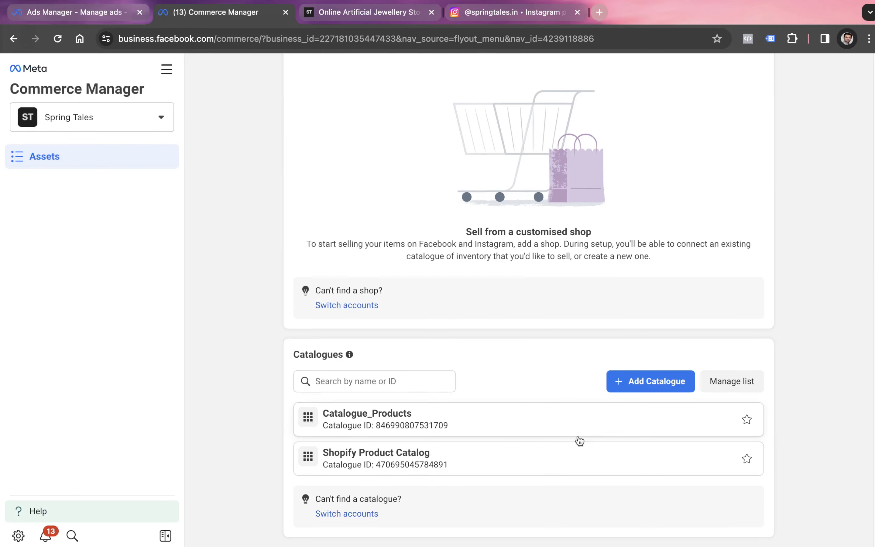
click(400, 464)
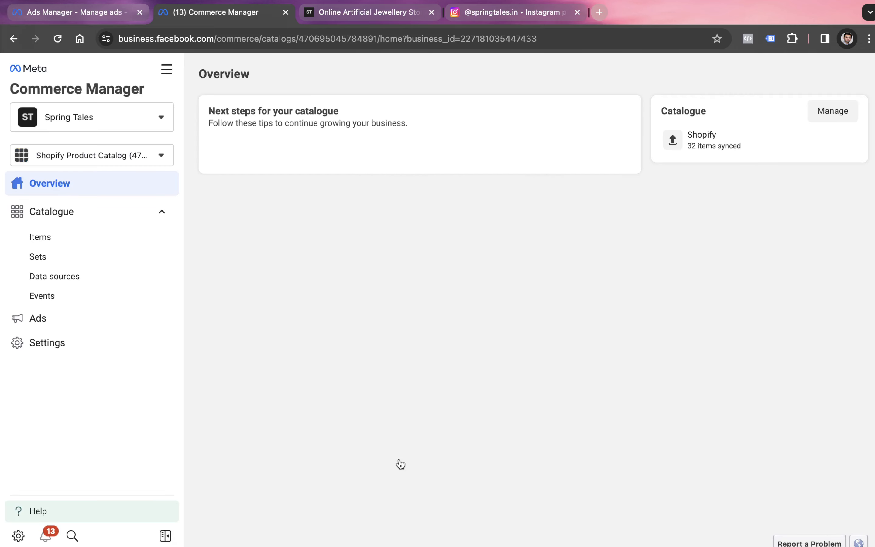
click(70, 245)
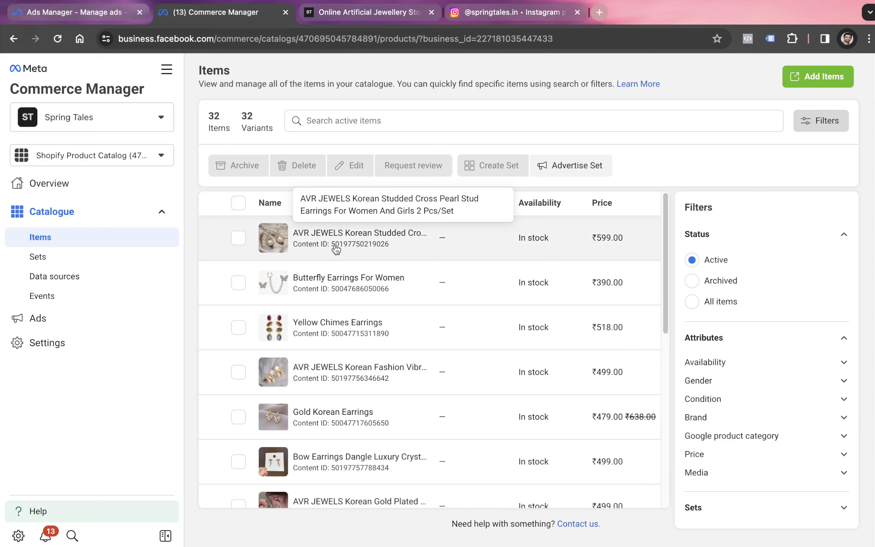
scroll(323, 257, down, 1)
scroll(325, 258, down, 1)
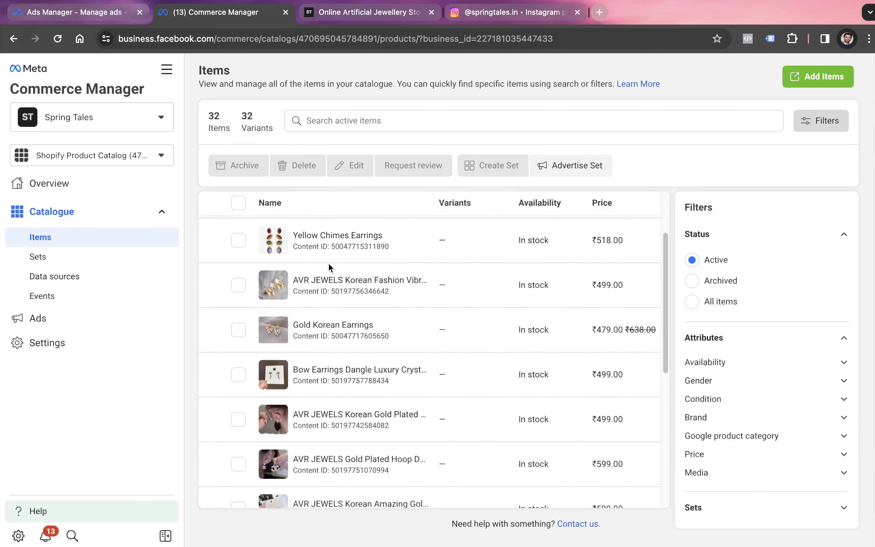
scroll(341, 268, down, 10)
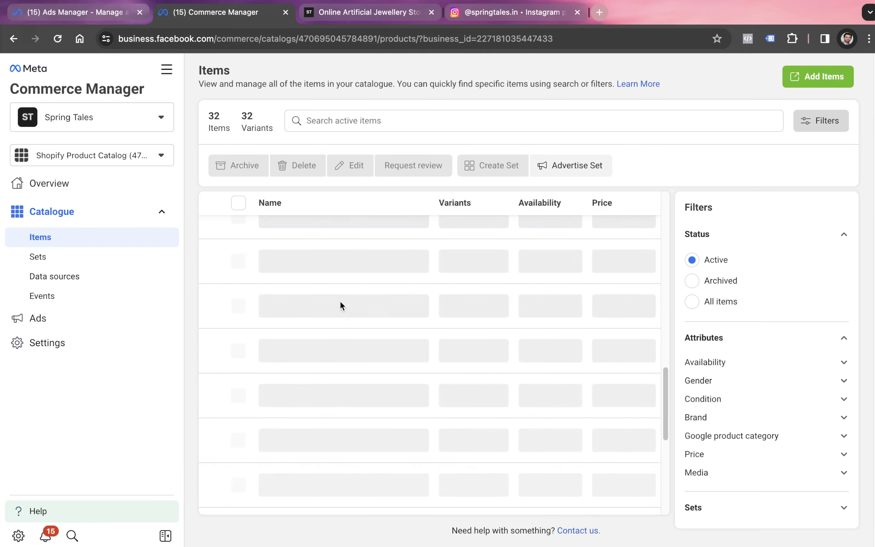
scroll(330, 322, up, 3)
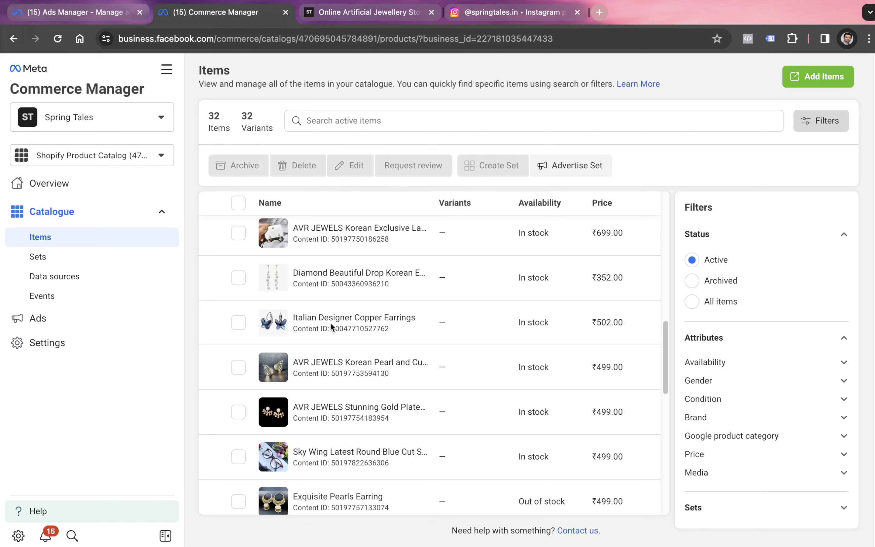
scroll(330, 322, down, 10)
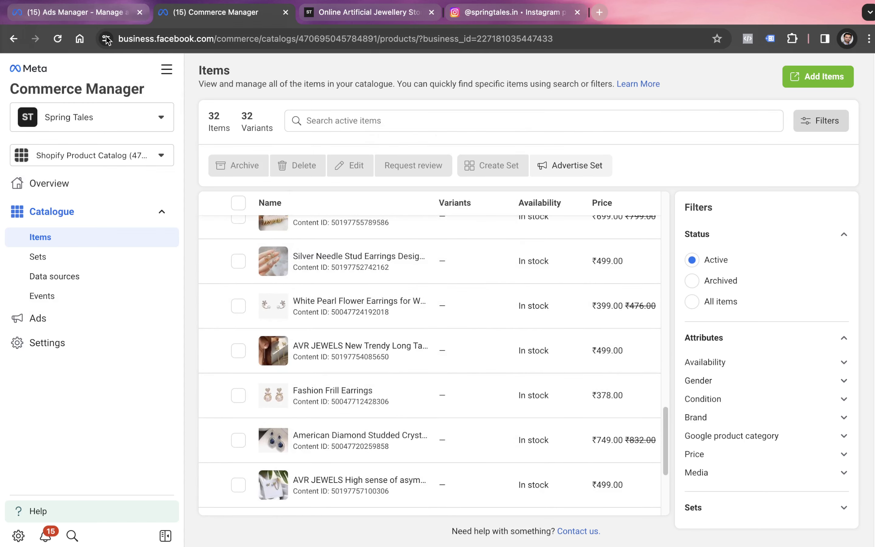
Return to the New Traffic ad and choose Shopify Product Catalog as the catalogue in its ad sources
click(91, 19)
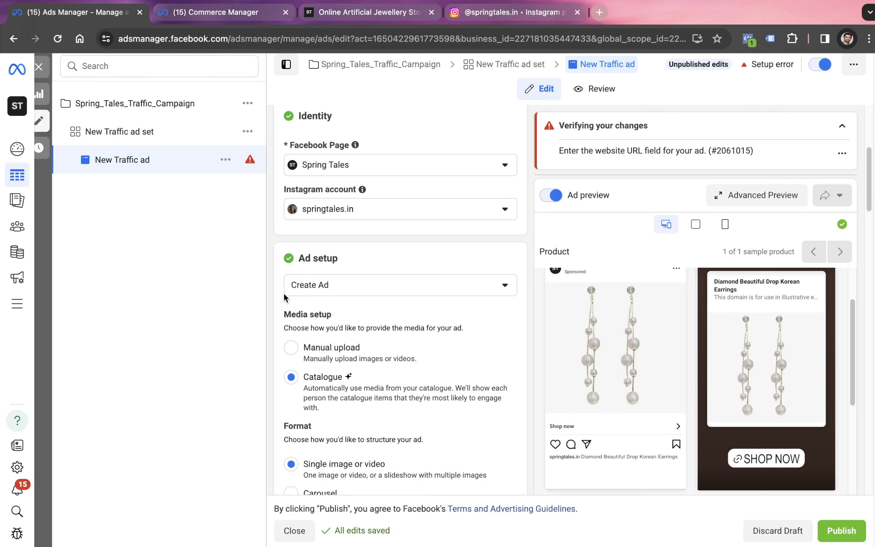
scroll(295, 311, up, 6)
scroll(323, 322, down, 6)
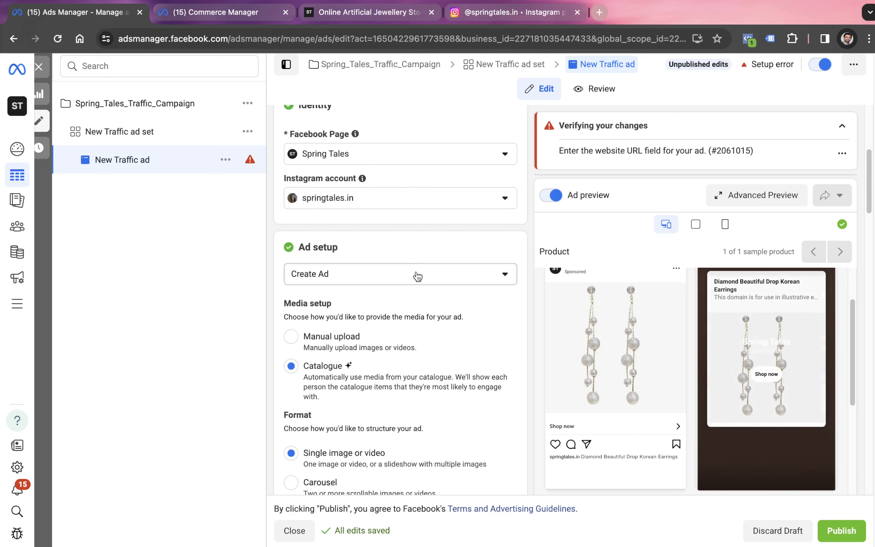
scroll(360, 312, down, 2)
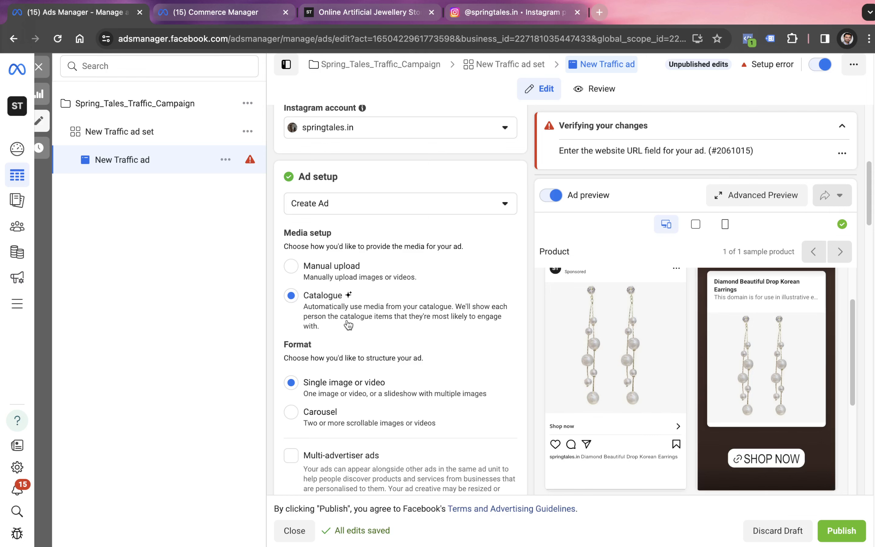
scroll(348, 324, down, 2)
scroll(348, 324, down, 7)
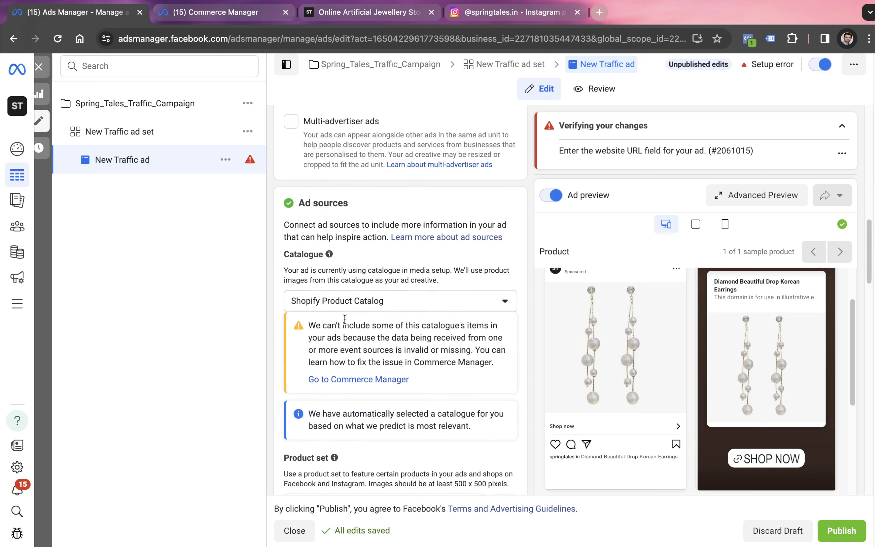
click(340, 294)
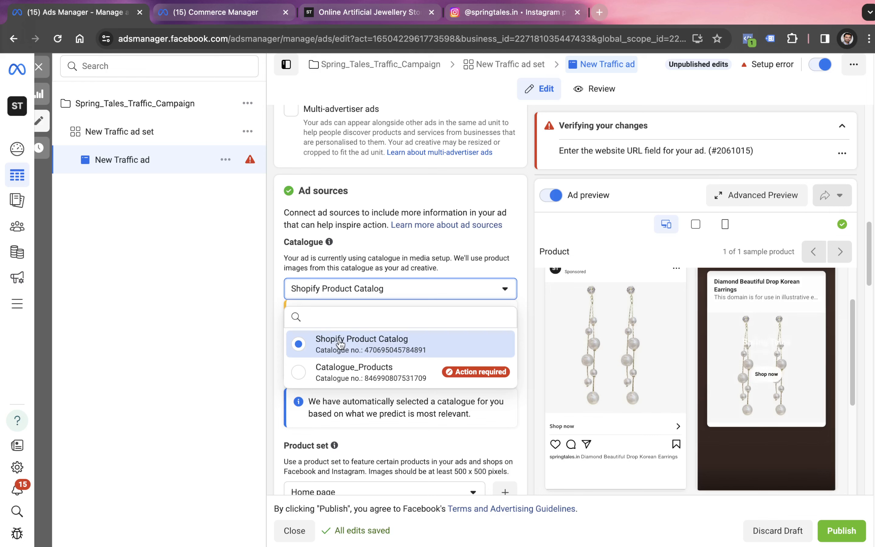
click(390, 345)
scroll(388, 353, down, 4)
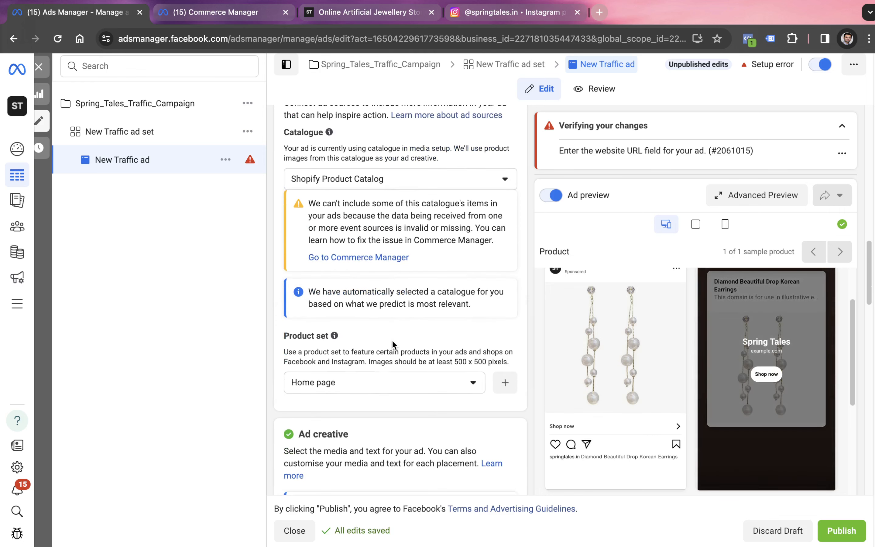
Open the ad's product set choices and examine the catalogue's product sets in Commerce Manager
click(362, 359)
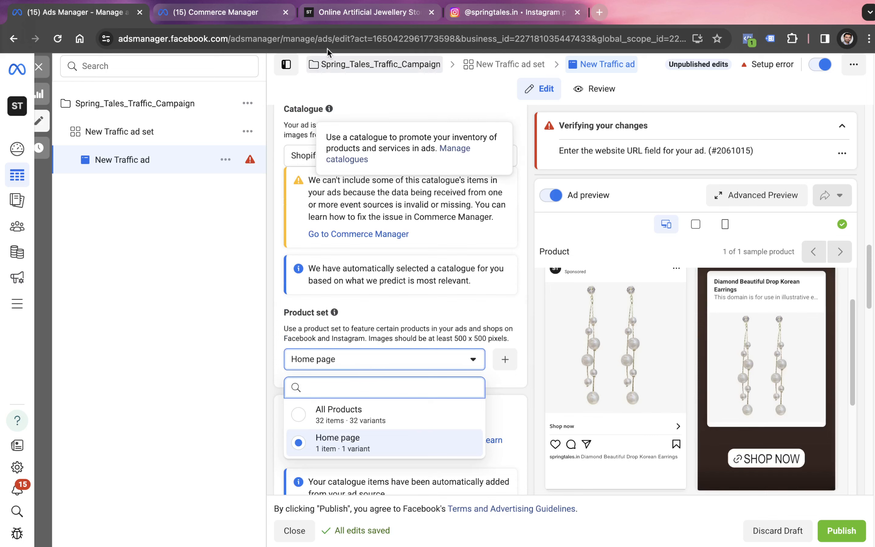
click(237, 13)
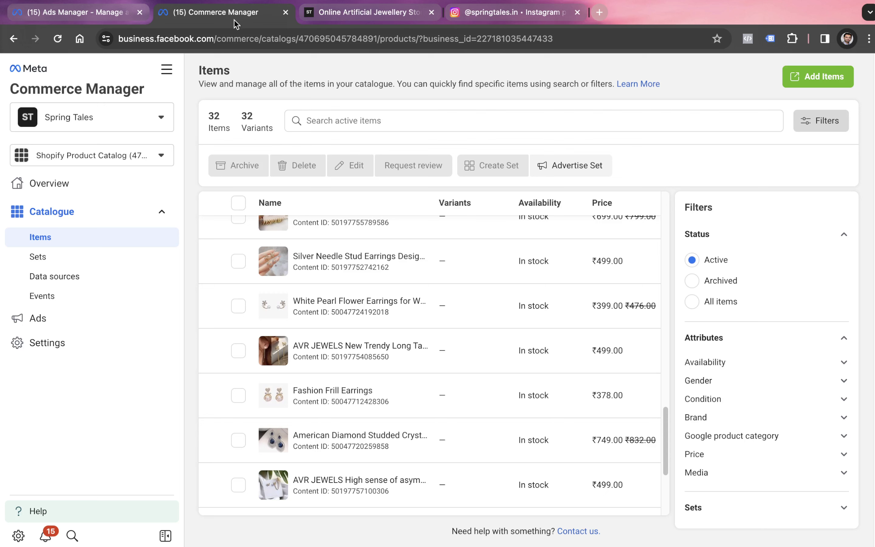
click(66, 262)
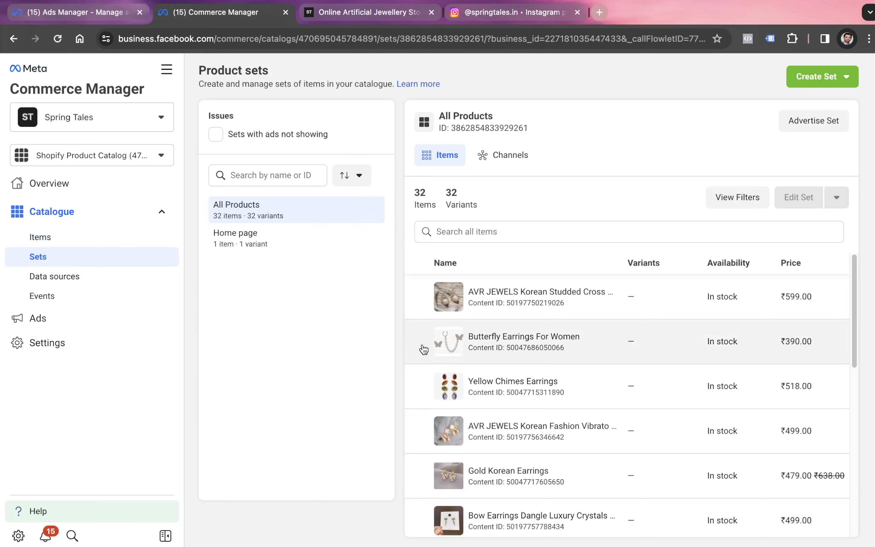
drag(436, 356, 436, 355)
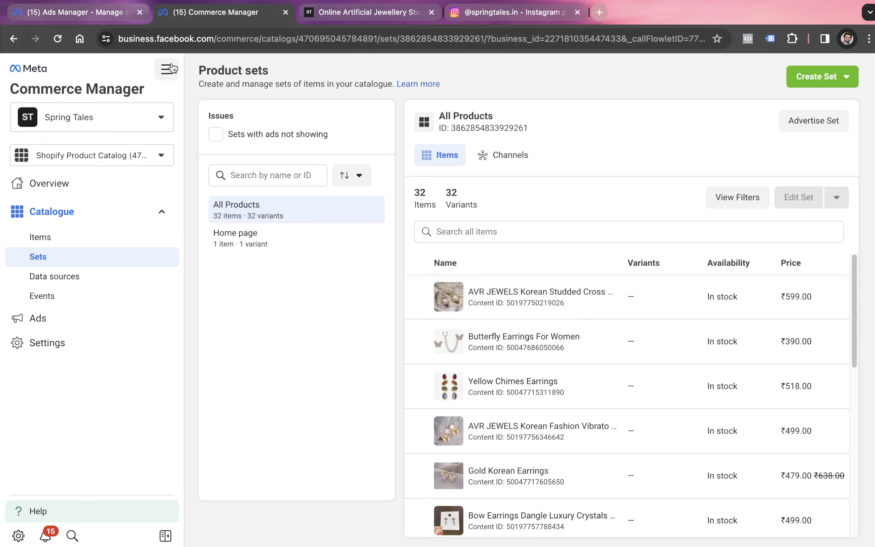
Return to the ad in Ads Manager and set its product set to All Products
click(102, 15)
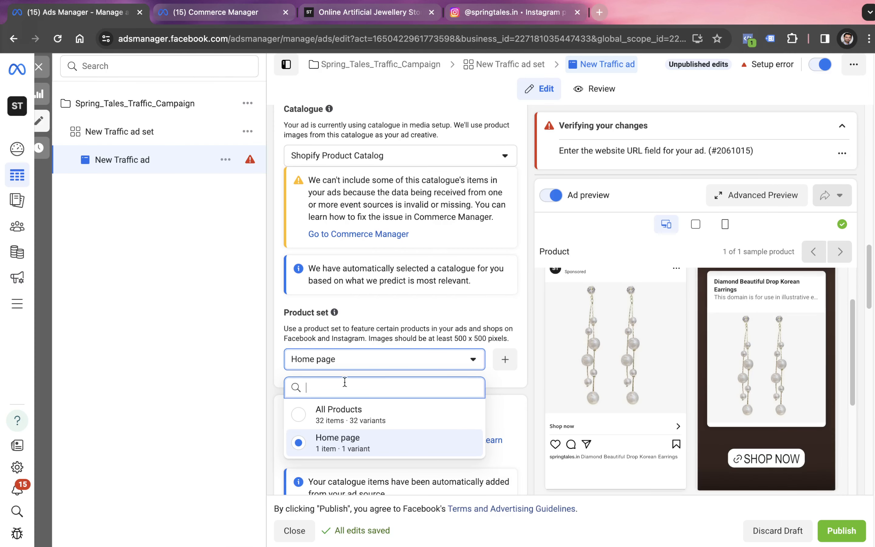
mouse_move(330, 416)
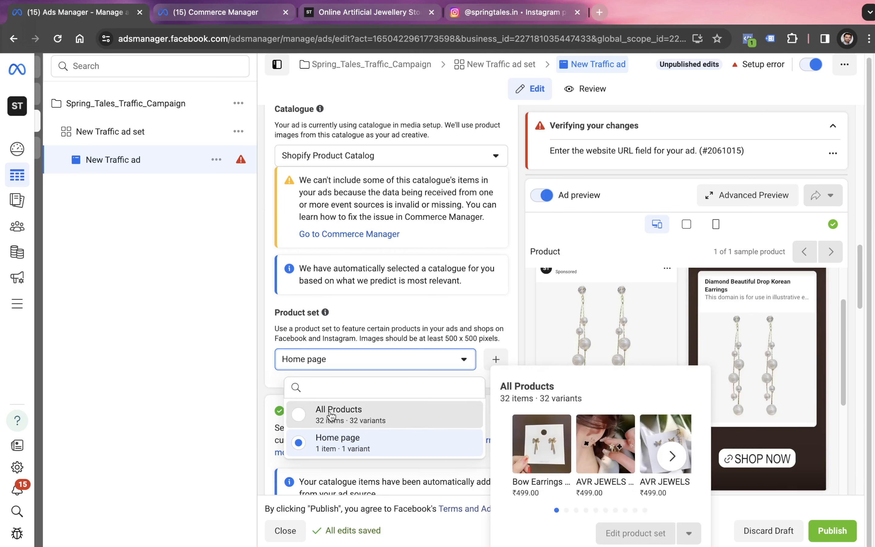
click(329, 416)
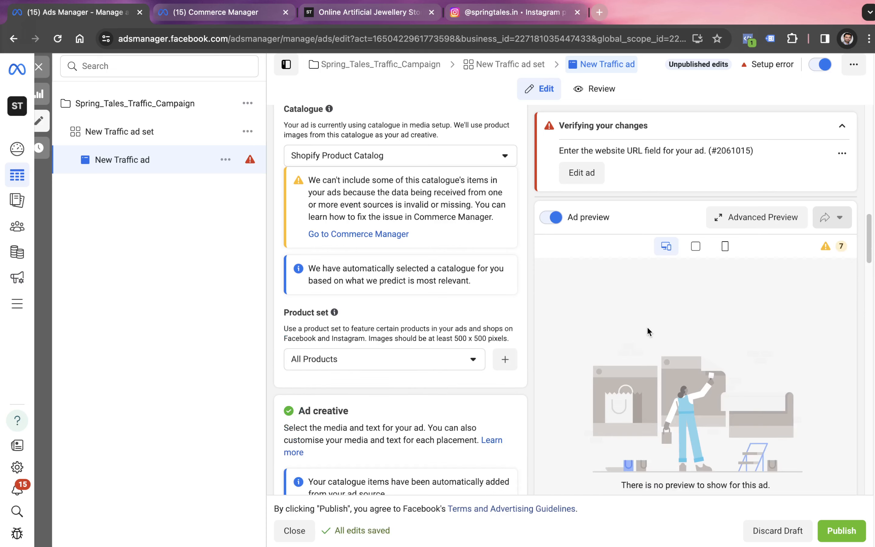
Review the ad creative's catalogue and carousel card options, and set the ad format to Single image or video
scroll(650, 326, down, 1)
scroll(650, 327, down, 1)
scroll(696, 326, down, 10)
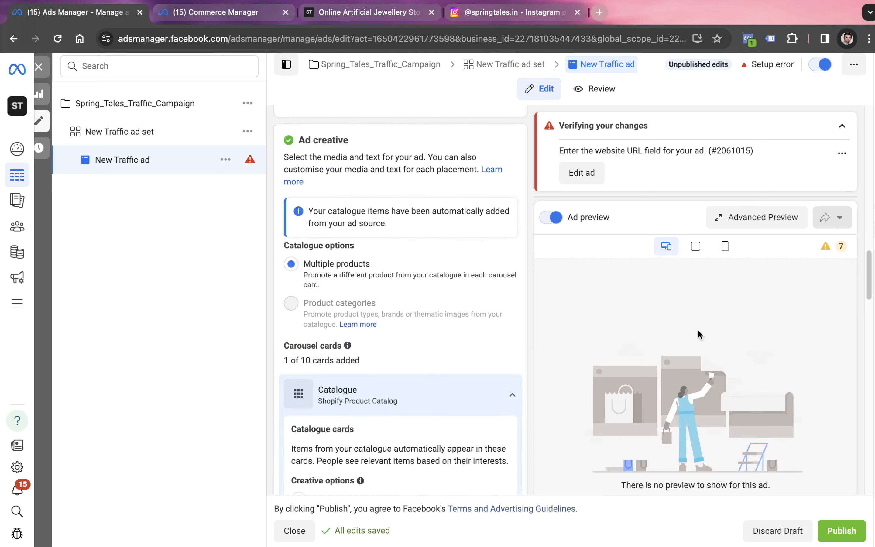
scroll(442, 326, down, 3)
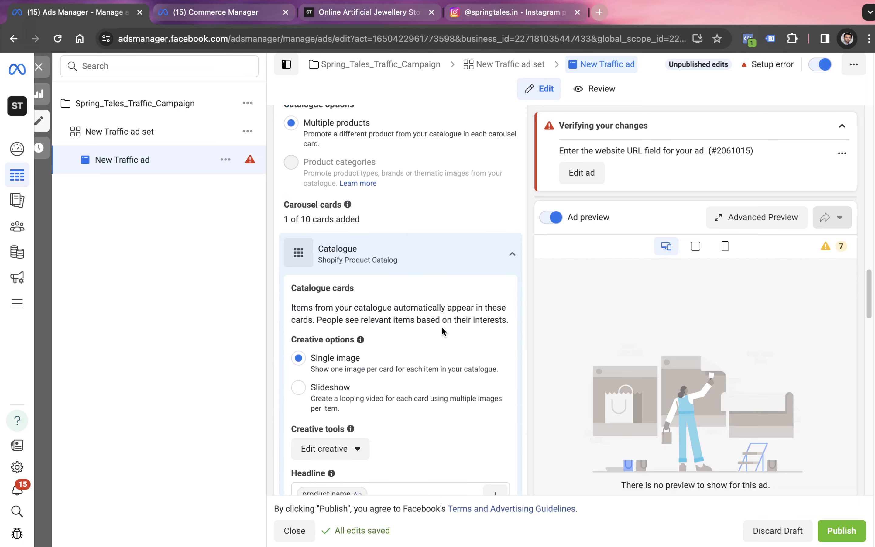
scroll(441, 326, up, 6)
scroll(383, 376, down, 3)
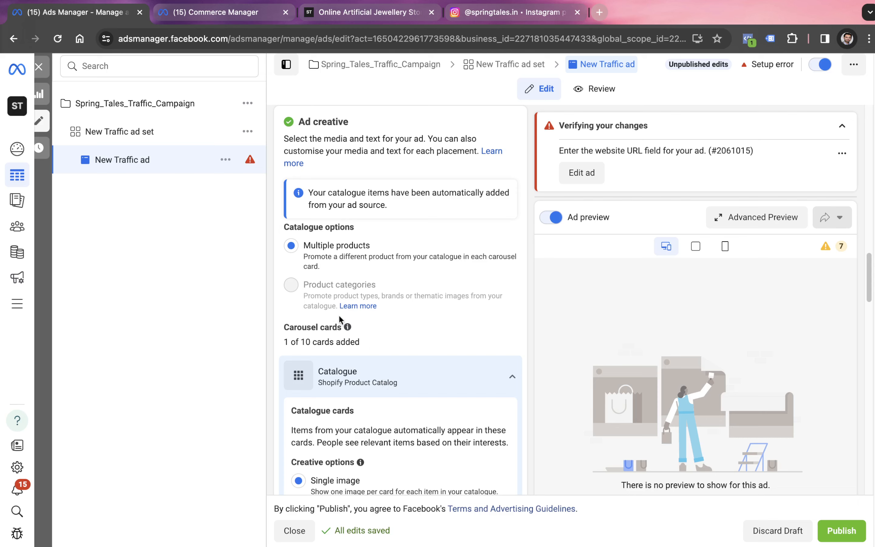
scroll(335, 303, up, 3)
scroll(335, 303, up, 12)
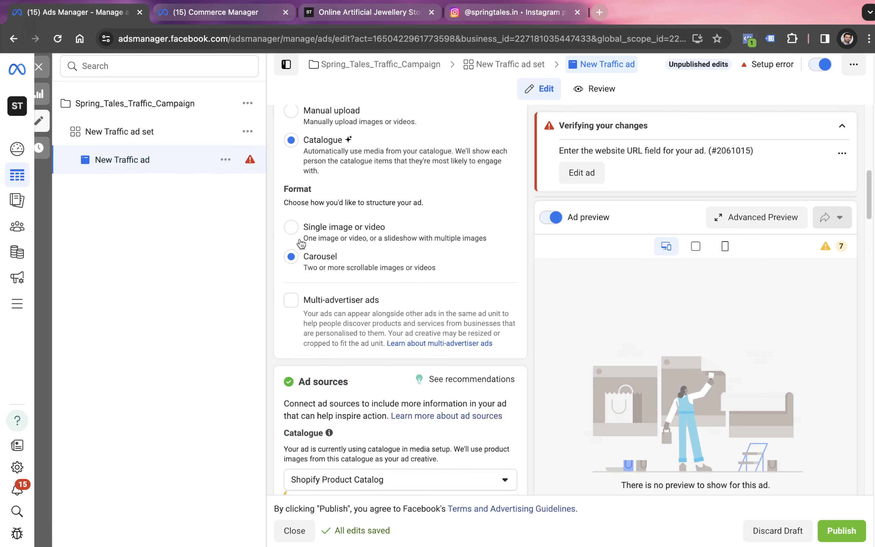
click(354, 228)
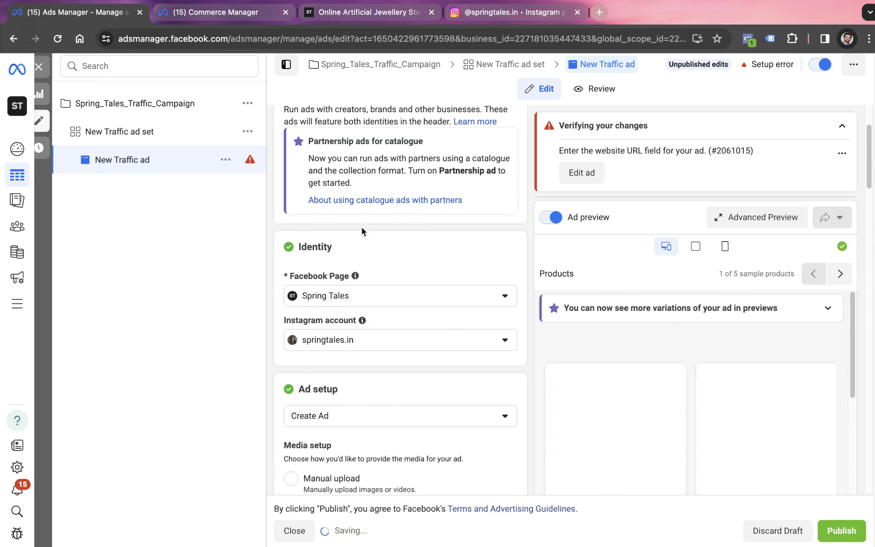
Keep All Products as the ad's product set and change the ad format to Carousel
scroll(368, 382, down, 6)
scroll(367, 382, down, 15)
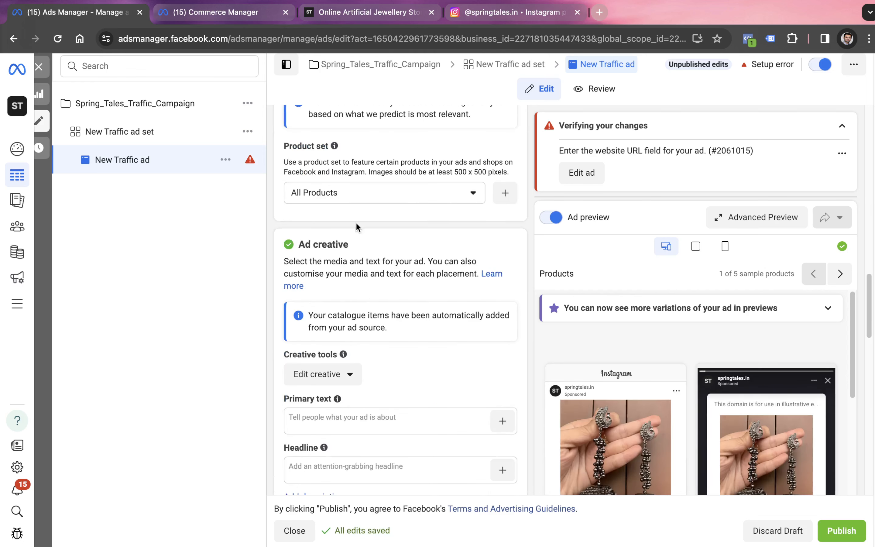
click(358, 195)
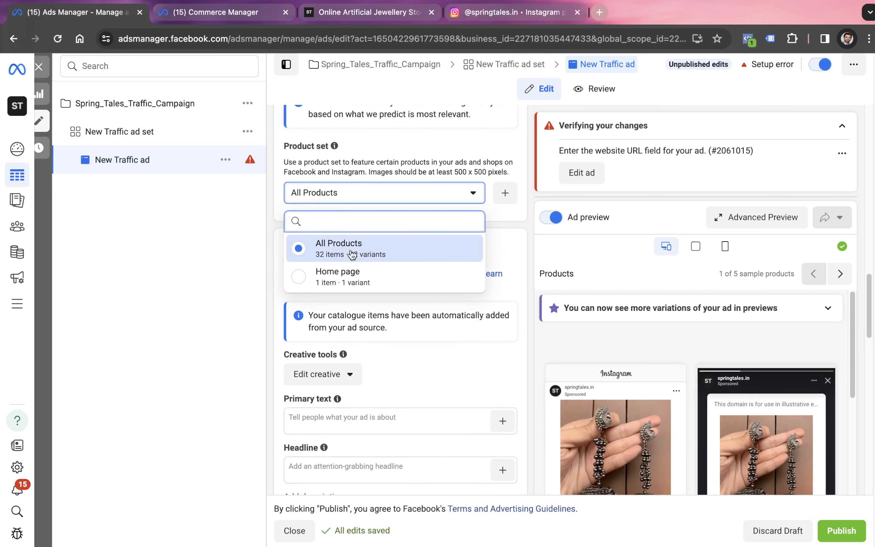
click(330, 244)
scroll(436, 267, up, 5)
scroll(434, 273, up, 7)
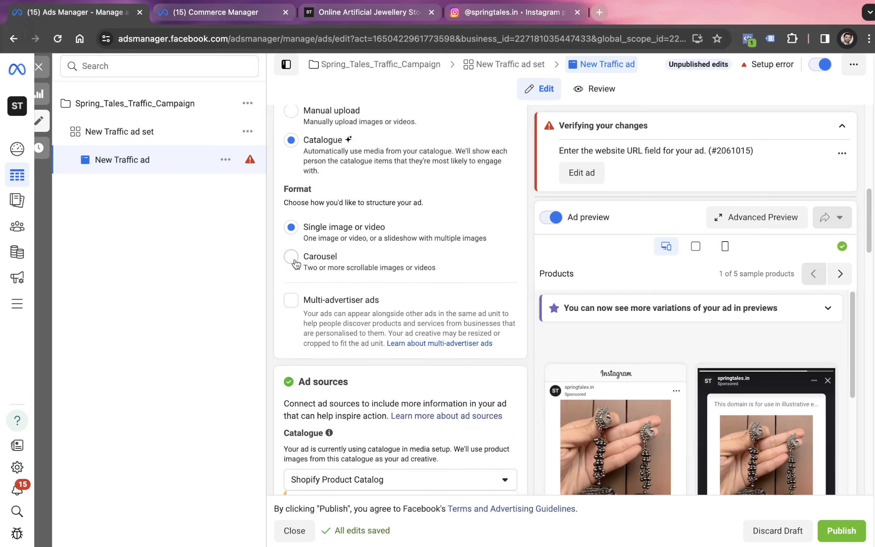
click(292, 258)
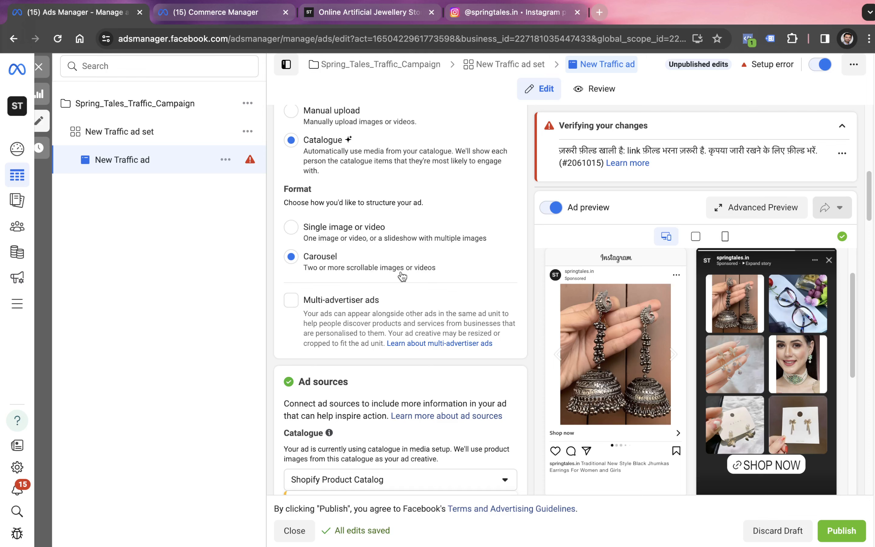
Review the ad setup, the connected catalogue and the available product sets for the carousel ad
scroll(390, 266, up, 6)
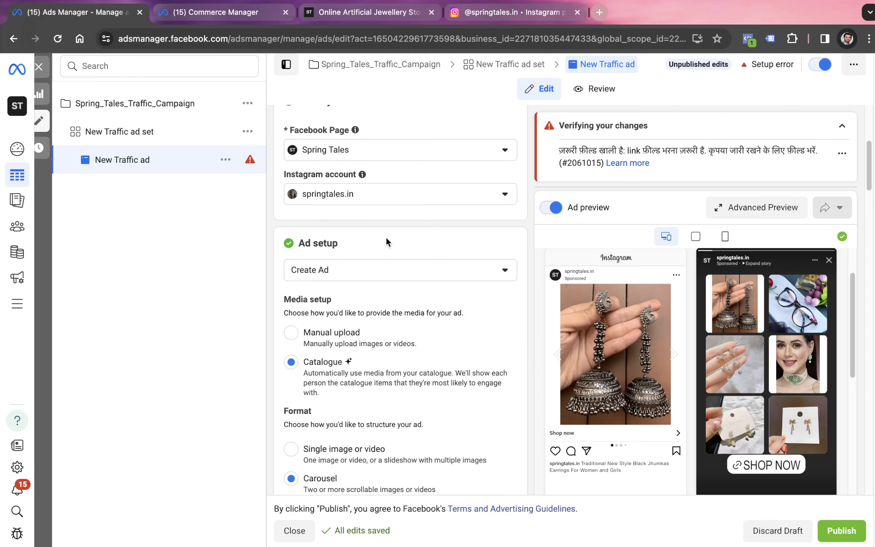
scroll(298, 366, down, 8)
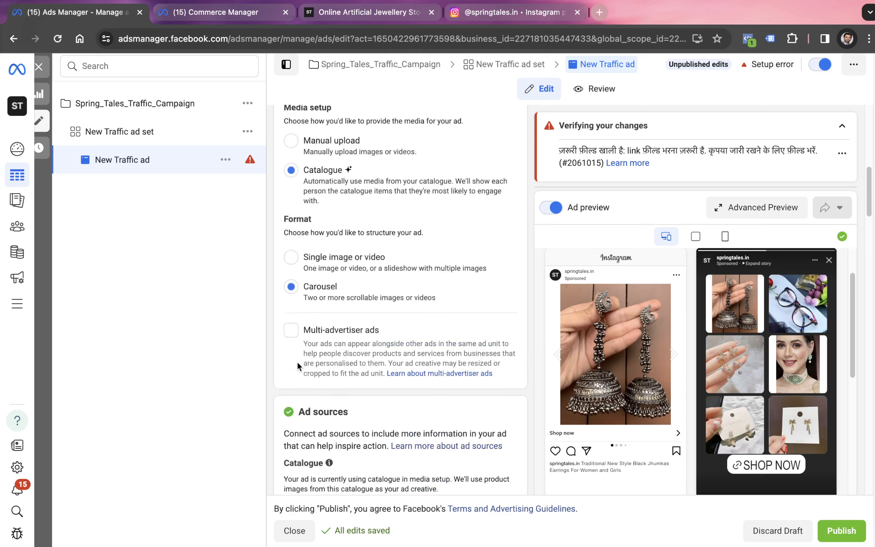
scroll(327, 277, down, 4)
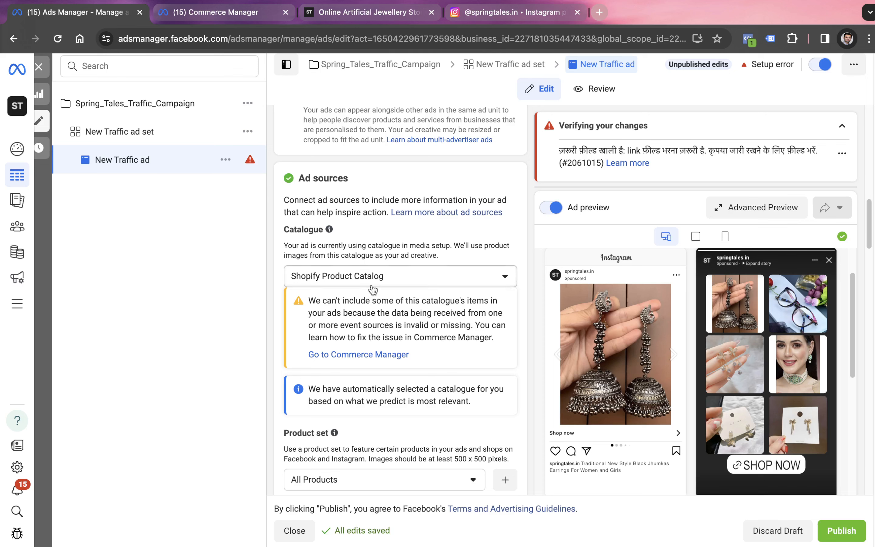
scroll(373, 289, down, 2)
scroll(371, 284, down, 4)
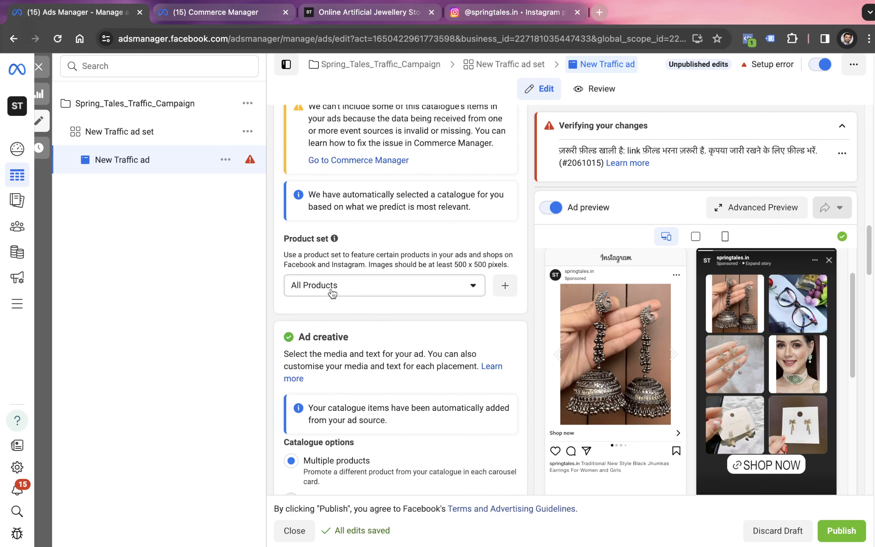
click(332, 293)
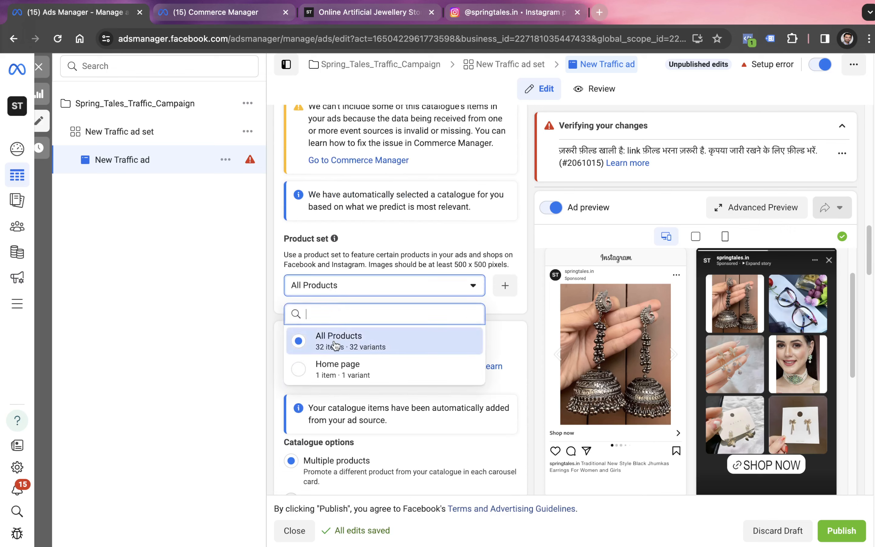
mouse_move(367, 340)
click(251, 339)
scroll(377, 355, down, 5)
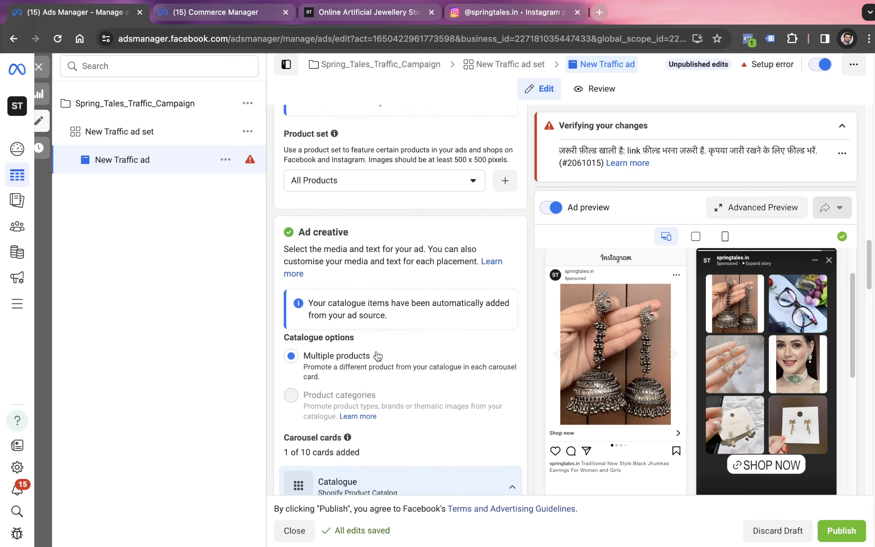
Try the Slideshow creative option for the catalogue cards and examine the advanced preview of the Instagram placements, saving it
scroll(376, 355, down, 7)
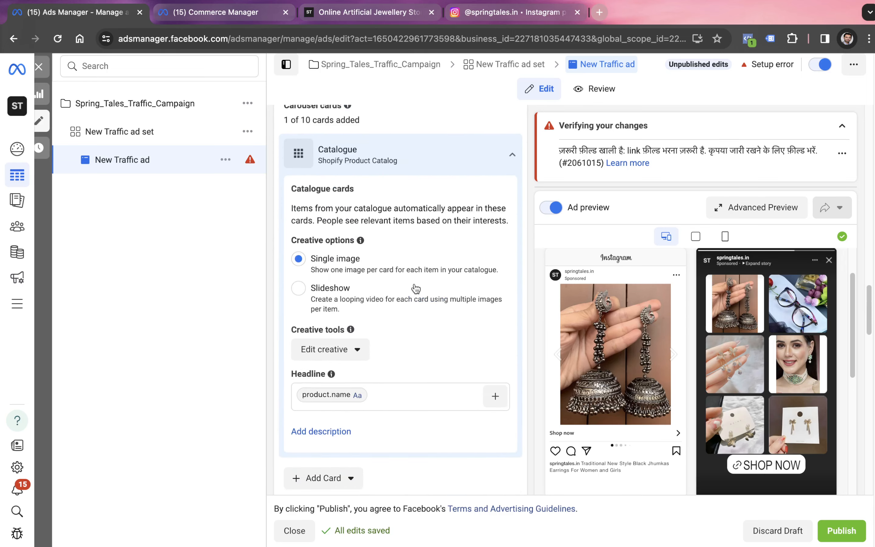
click(298, 290)
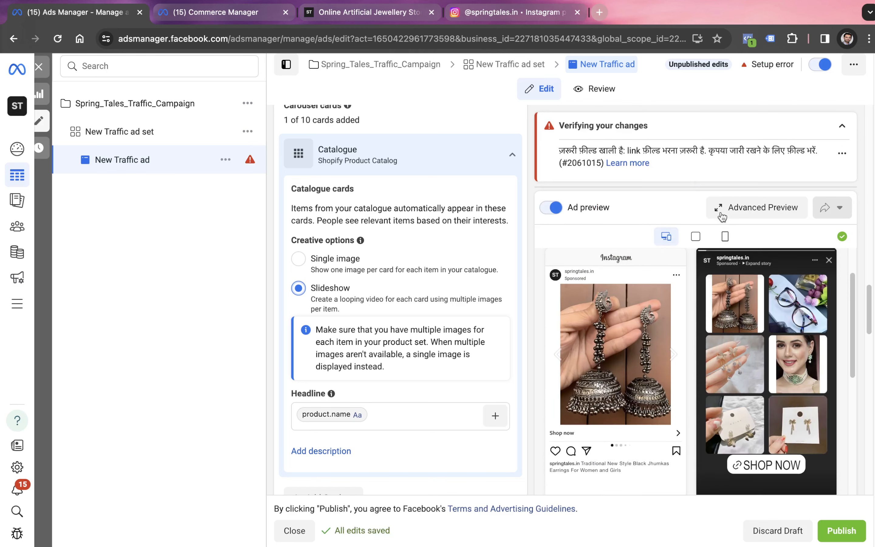
click(782, 214)
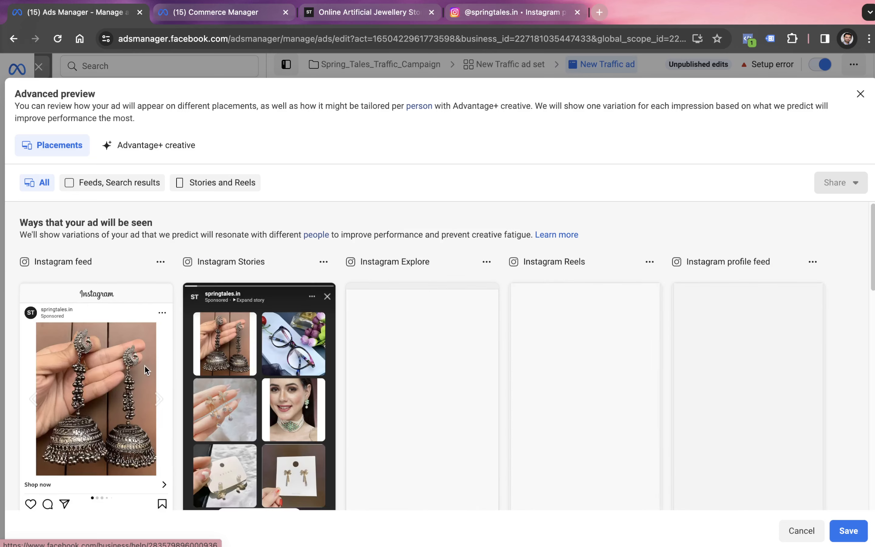
scroll(145, 366, down, 1)
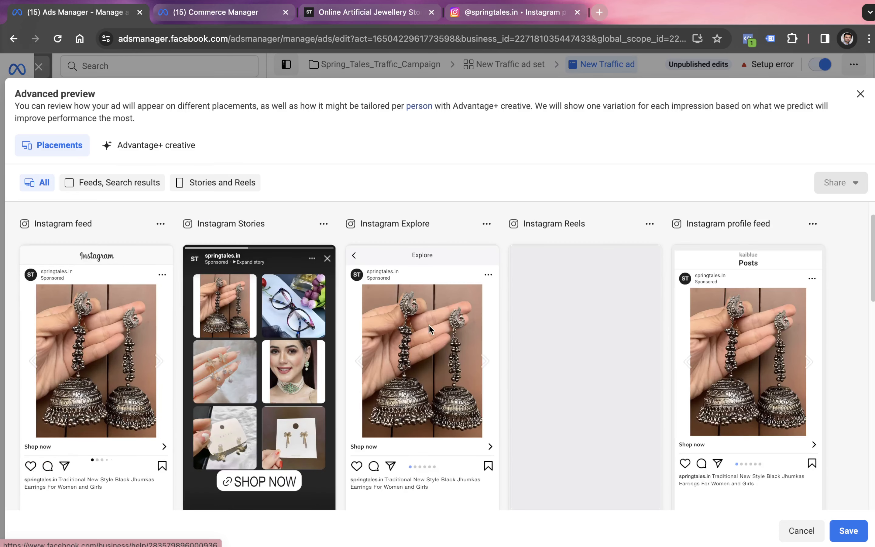
scroll(130, 420, down, 1)
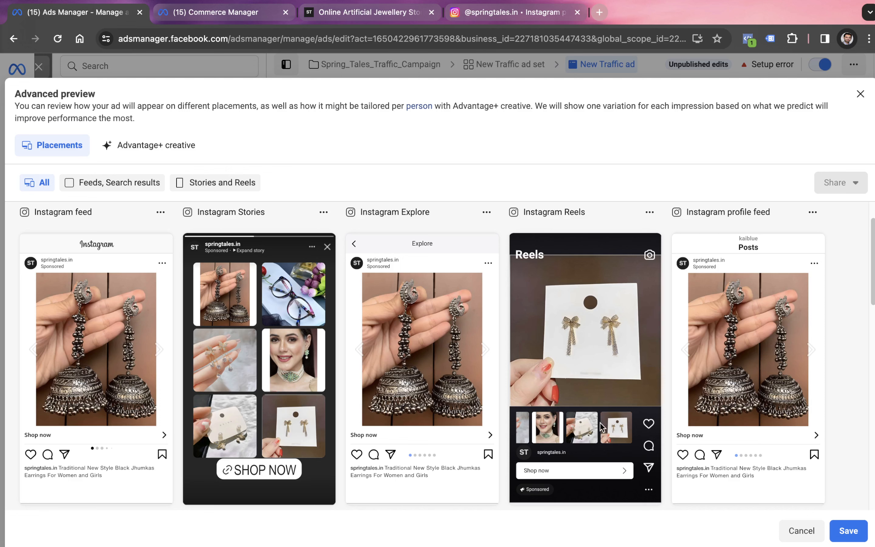
click(847, 531)
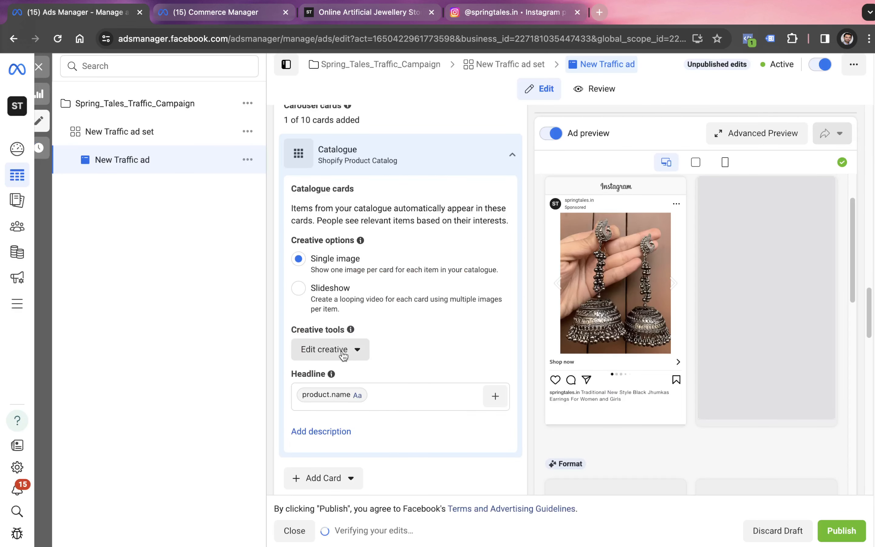
Add the product price after the product name in the catalogue cards' headline
scroll(344, 357, down, 2)
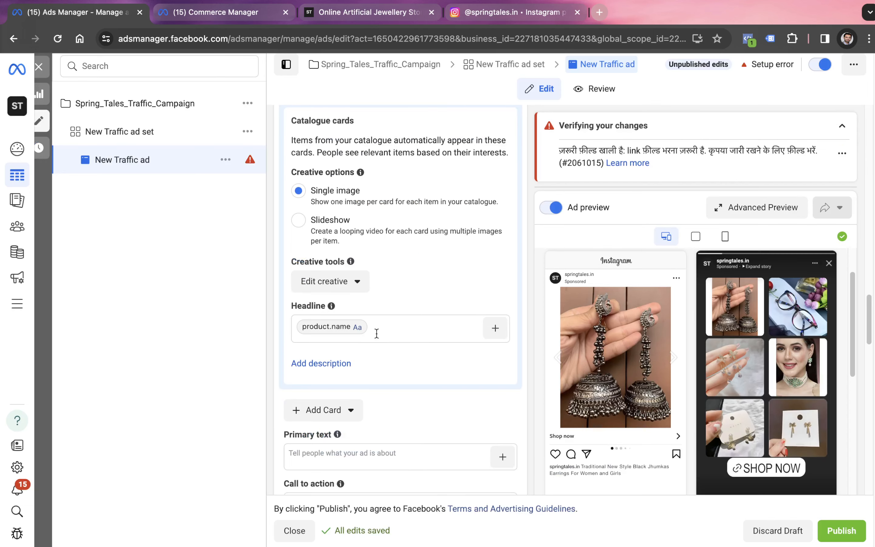
click(376, 332)
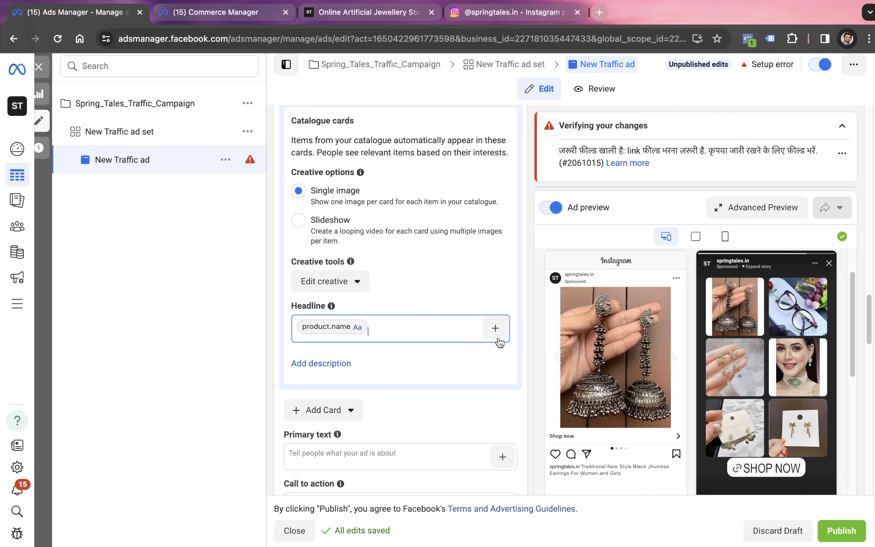
click(495, 328)
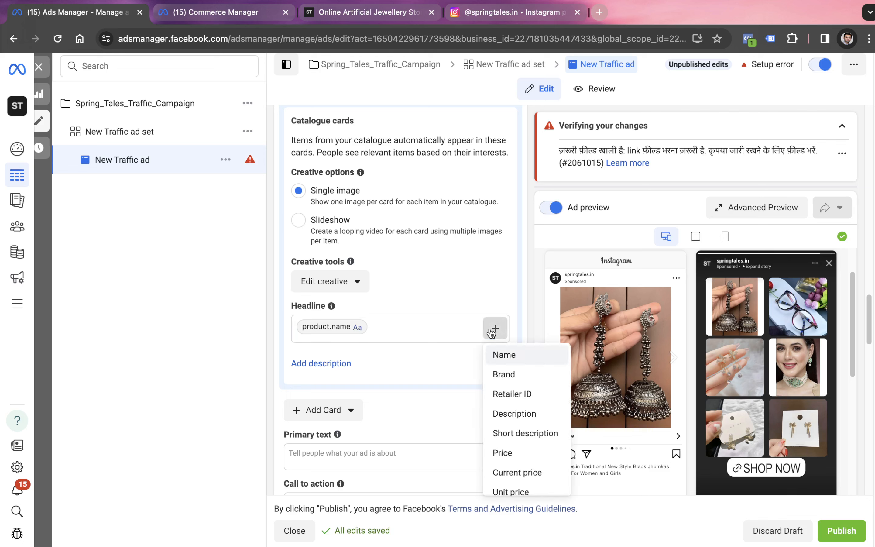
click(517, 460)
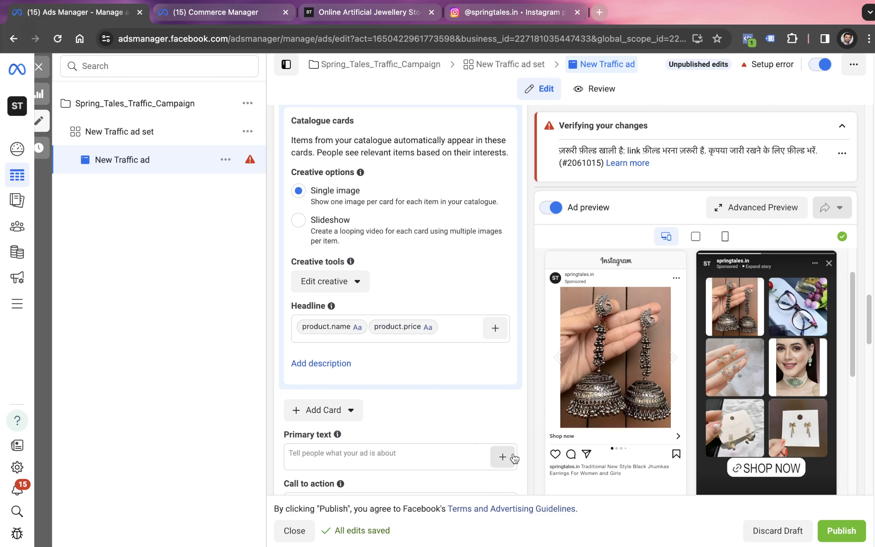
Look through the remaining catalogue fields for the headline and add the product brand
click(498, 328)
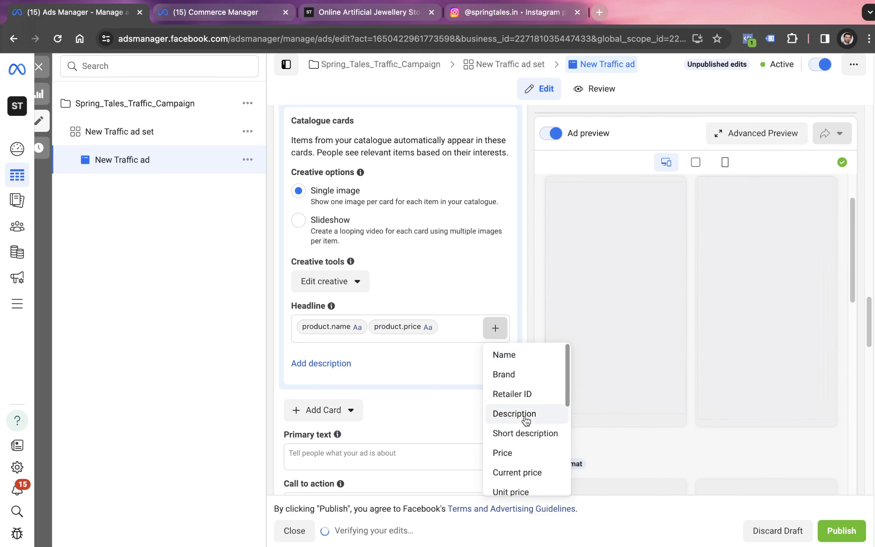
scroll(506, 416, down, 3)
scroll(528, 416, down, 5)
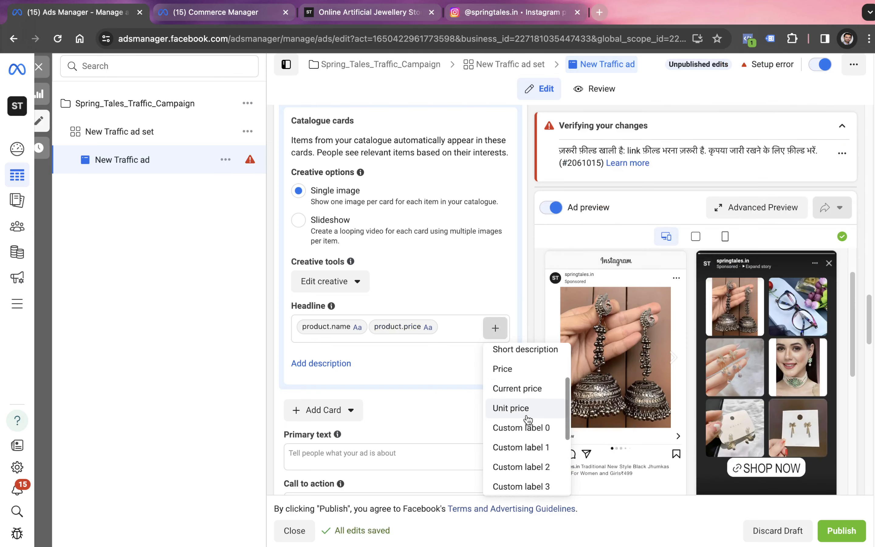
scroll(531, 389, down, 2)
scroll(531, 389, up, 5)
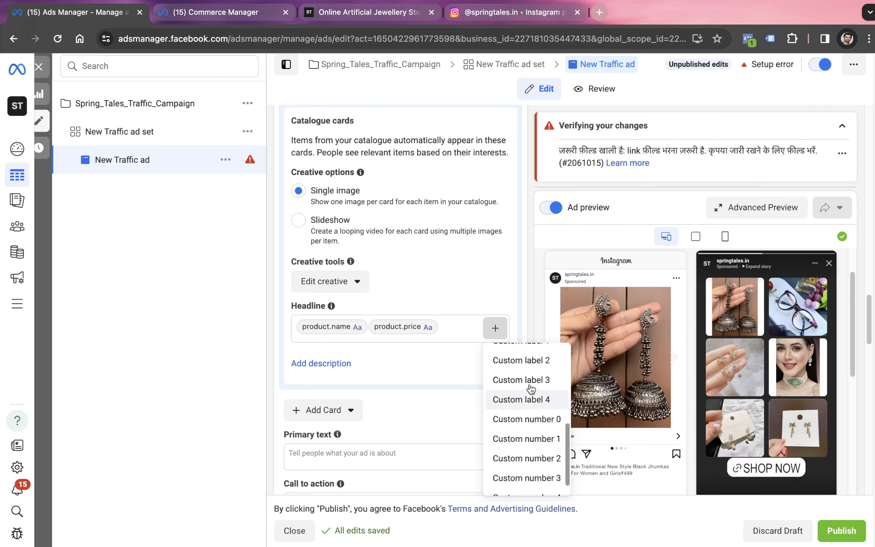
scroll(528, 387, up, 2)
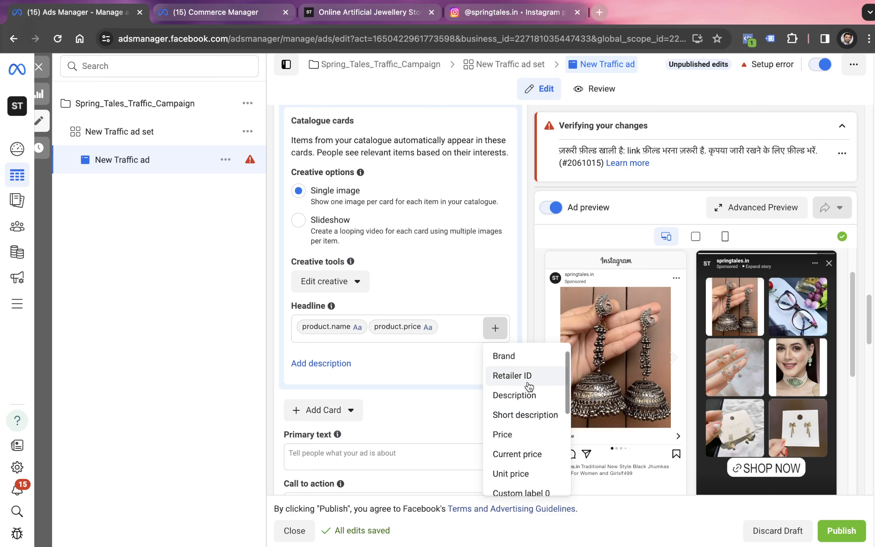
click(528, 376)
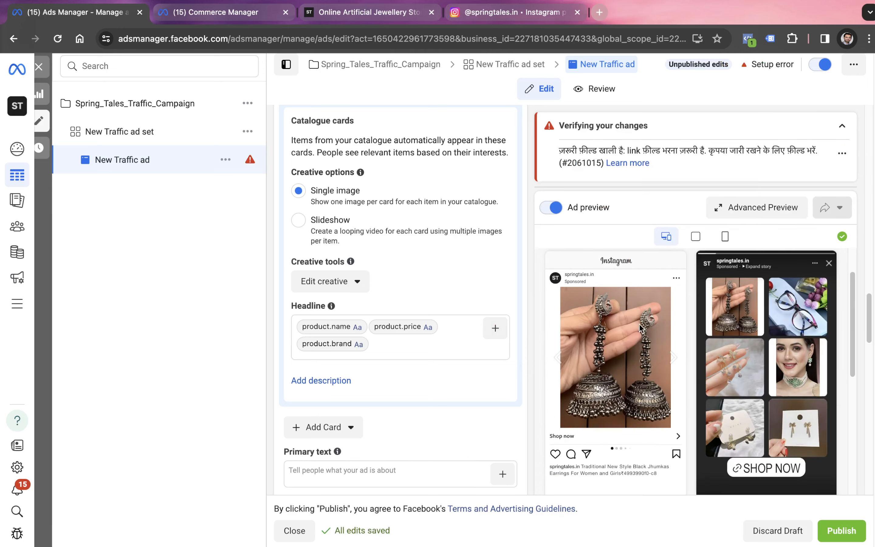
Set the catalogue cards' creative option to Slideshow
scroll(409, 259, down, 1)
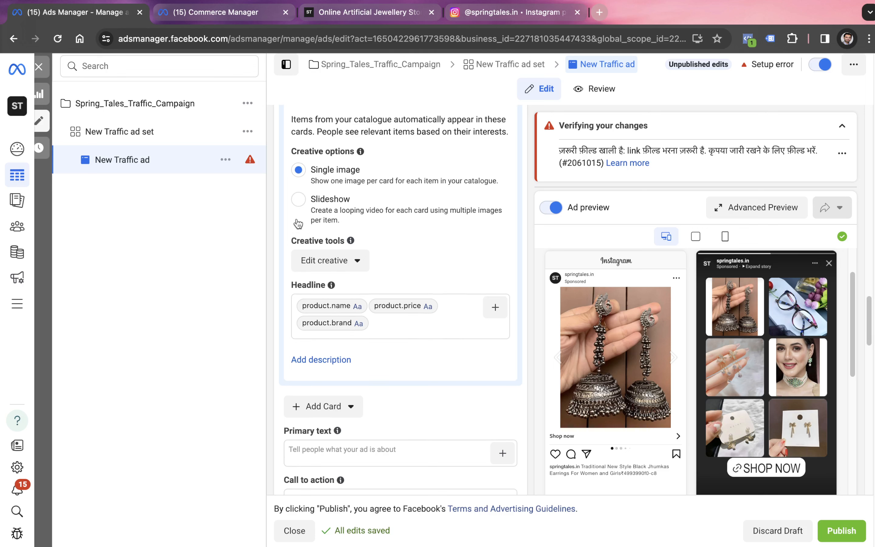
click(298, 199)
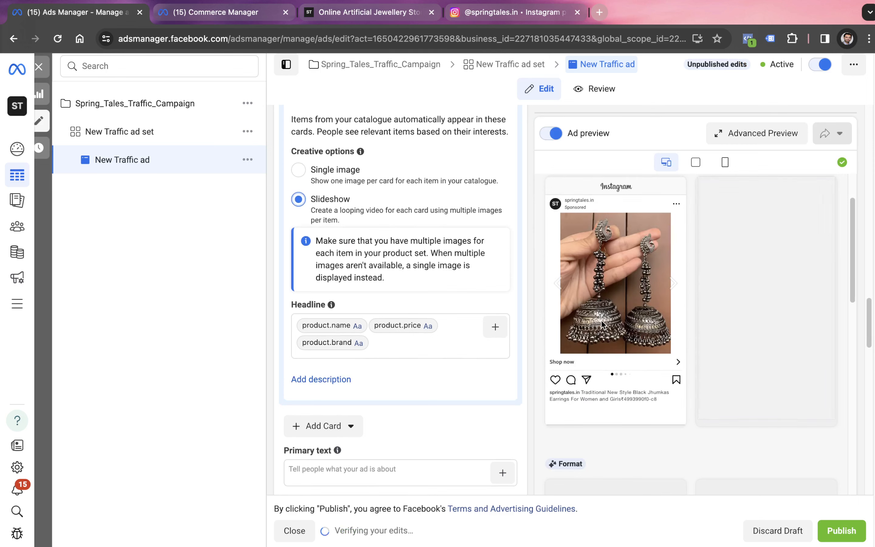
scroll(405, 363, down, 1)
scroll(405, 357, down, 3)
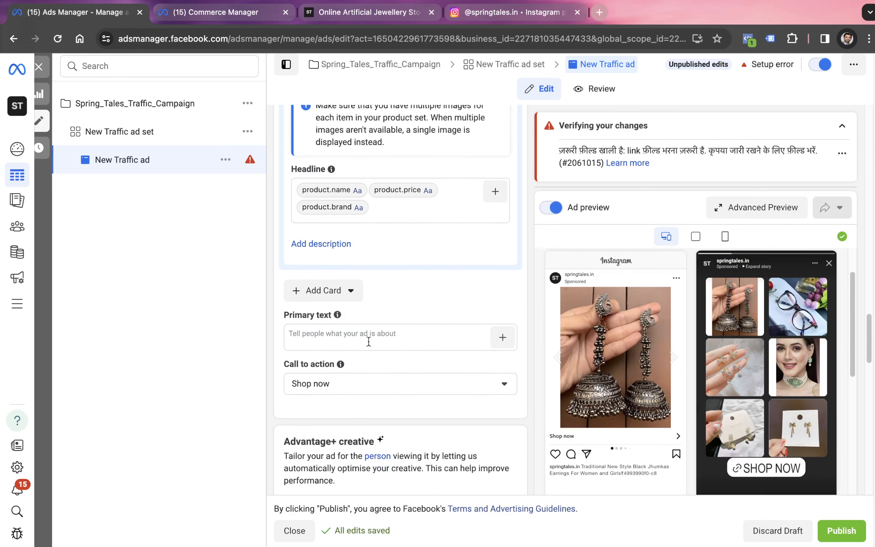
Switch to the Spring Tales website and copy the home page tagline "A Fast Fashion Store for Instant Deliveries"
click(352, 13)
scroll(275, 307, up, 10)
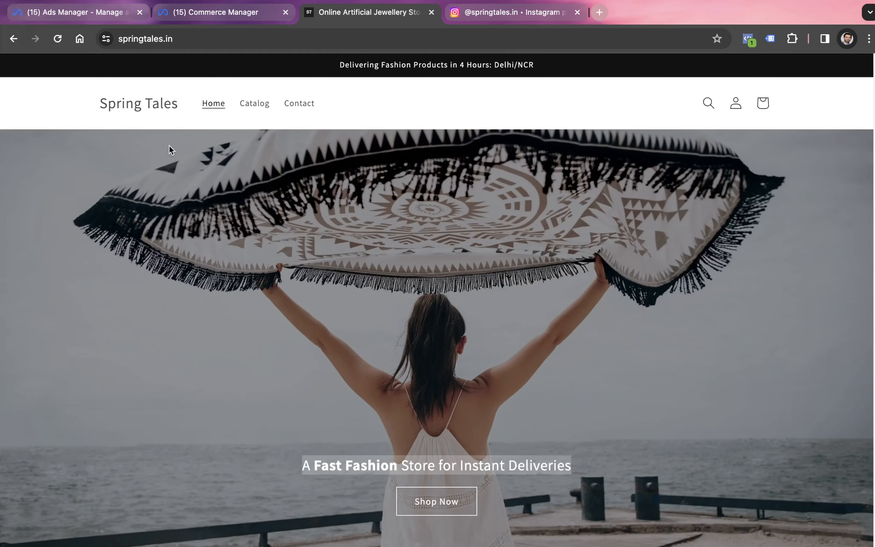
drag(298, 472, 620, 480)
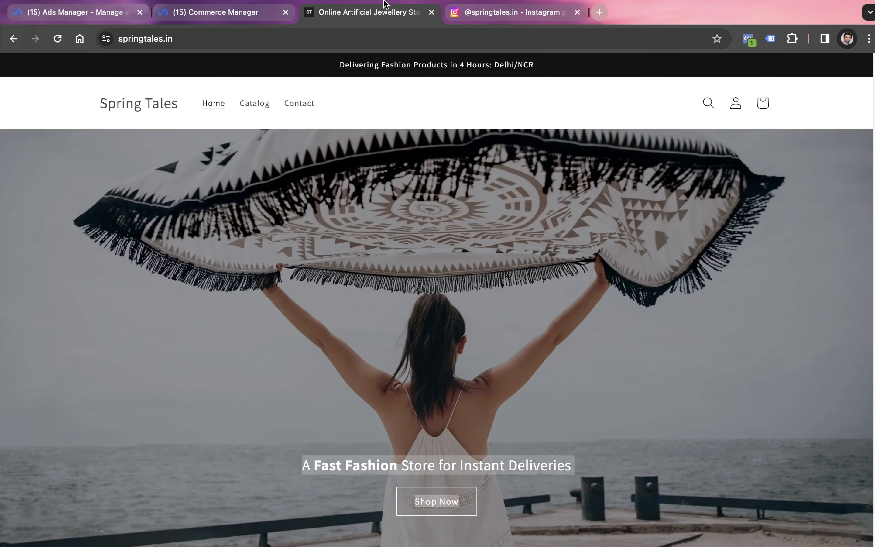
Return to Ads Manager and set the ad's primary text to "A Fast Fashion Store for Instant Deliveries", removing the surplus pasted text
click(234, 22)
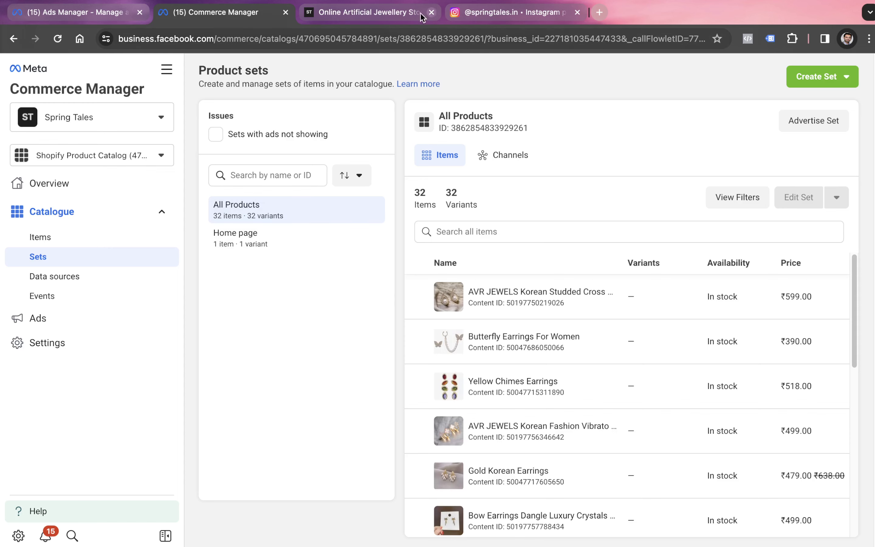
click(96, 12)
click(364, 330)
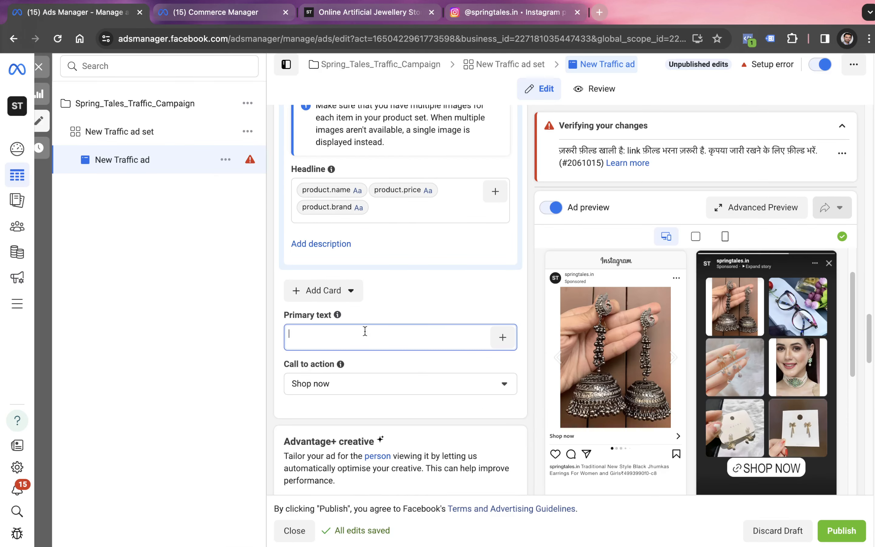
text(A Fast Fashion Store for Instant Deliveries Shop NowA Fast Fashion Store for Instant Deliveries Shop Now)
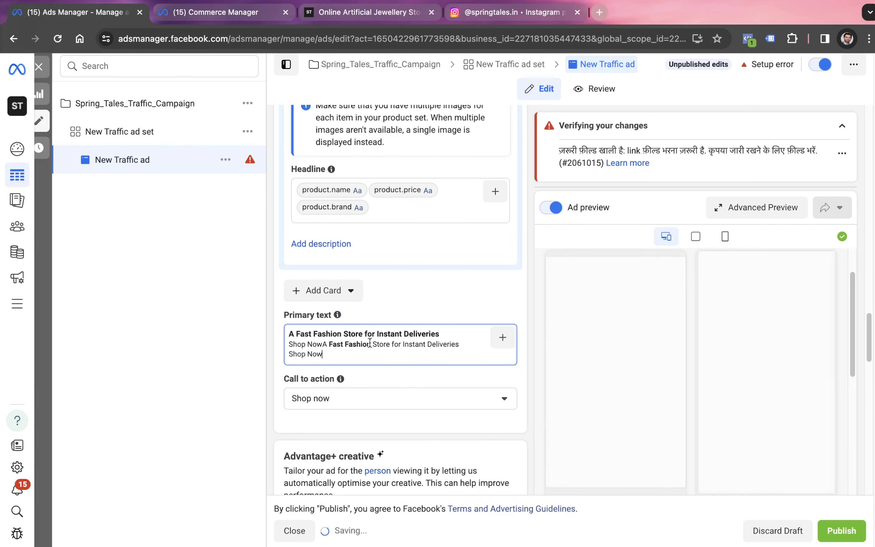
drag(322, 354, 293, 345)
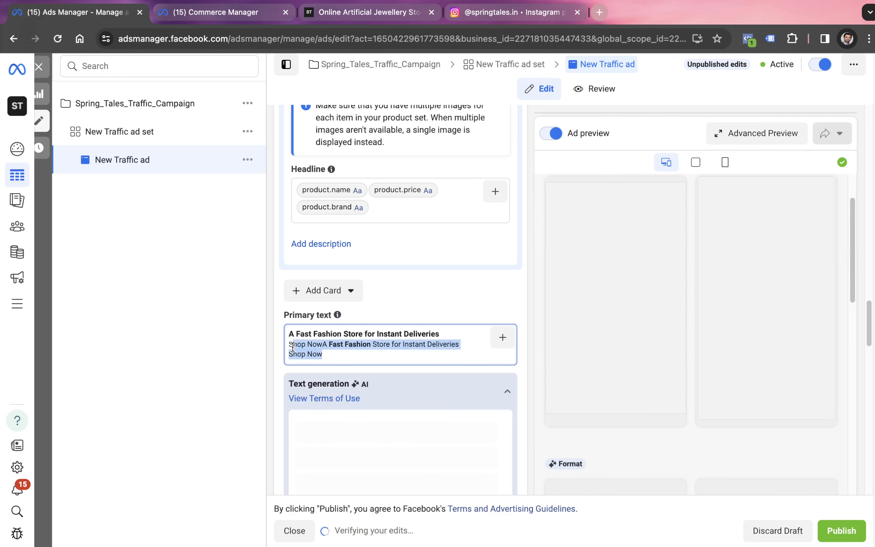
key(BackSpace)
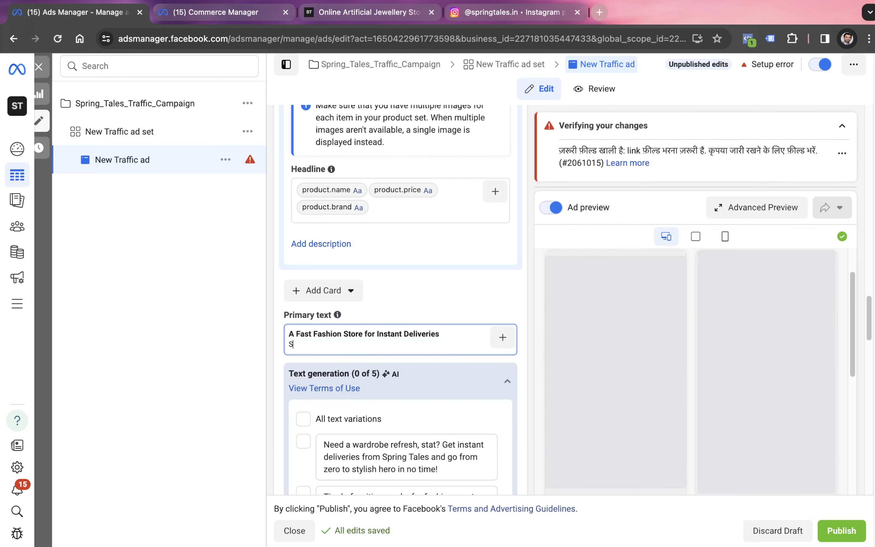
key(BackSpace)
click(261, 361)
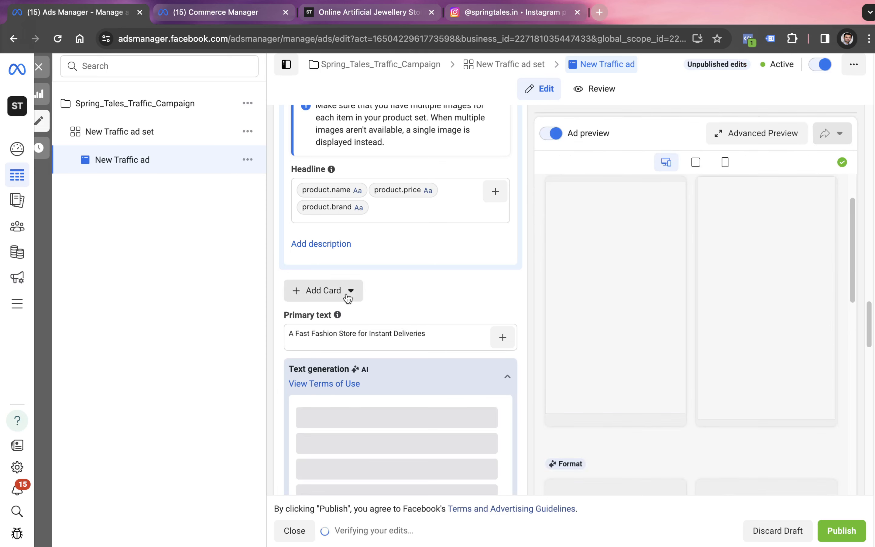
Look through the AI-generated primary text variations and collapse them without selecting any
click(350, 292)
click(410, 297)
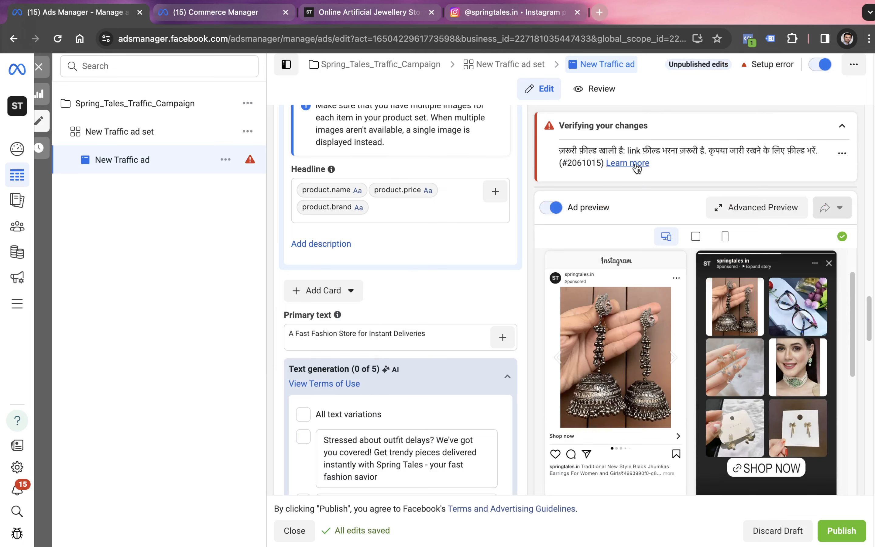
scroll(513, 253, down, 5)
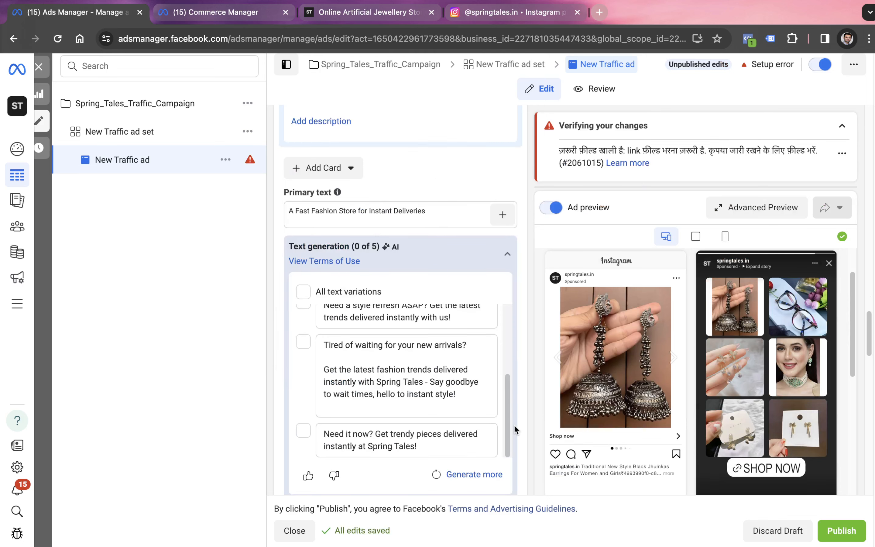
click(507, 258)
scroll(343, 201, down, 5)
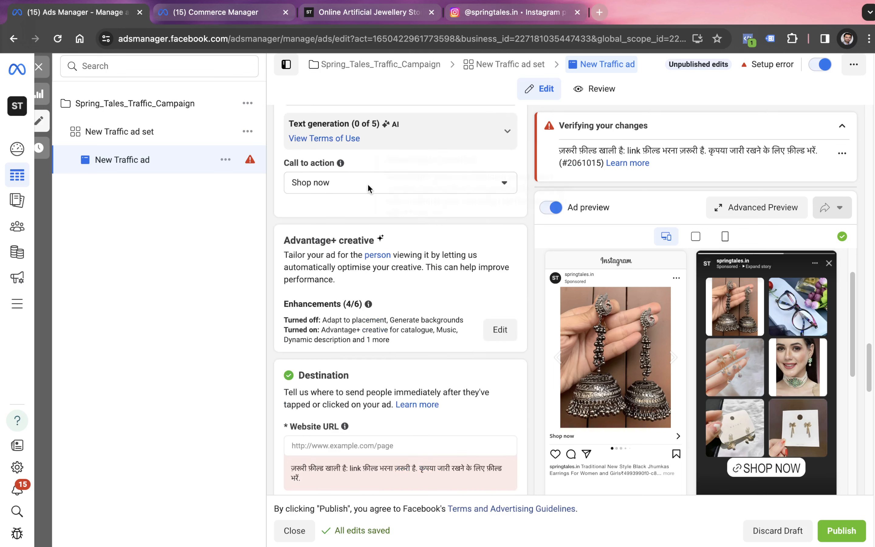
Try Learn more as the ad's call to action, and set it back to Shop now
click(319, 185)
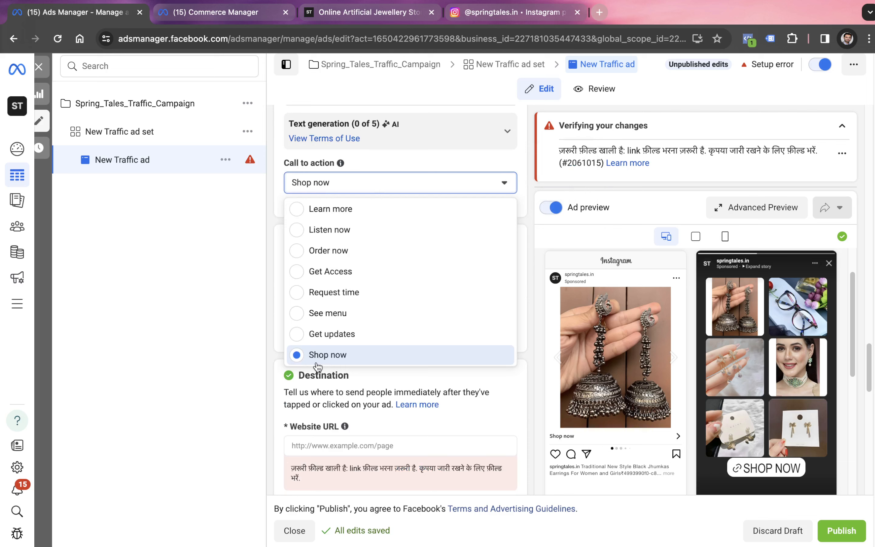
click(305, 216)
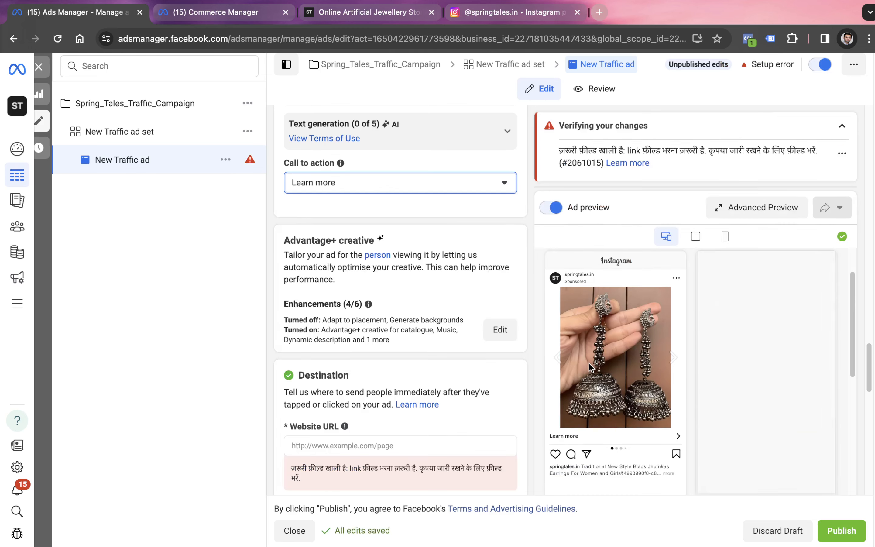
click(376, 186)
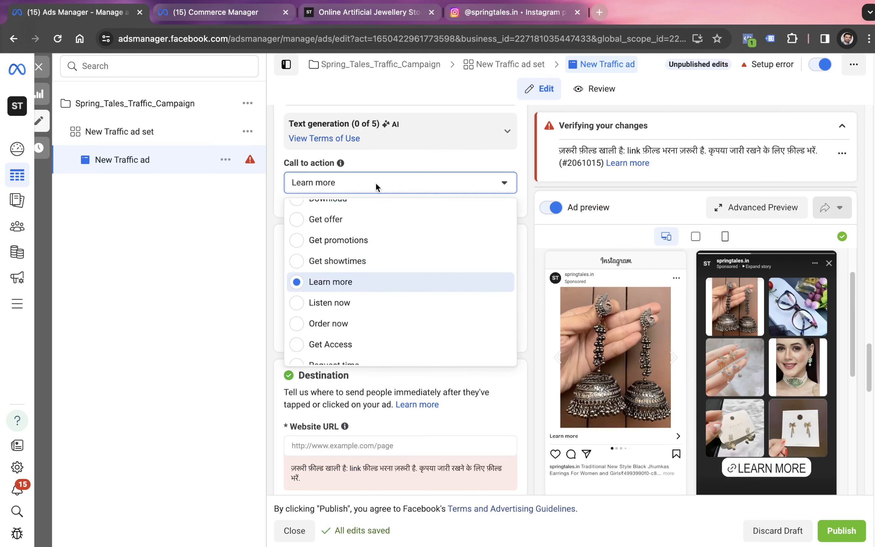
scroll(347, 315, down, 1)
scroll(347, 315, down, 1)
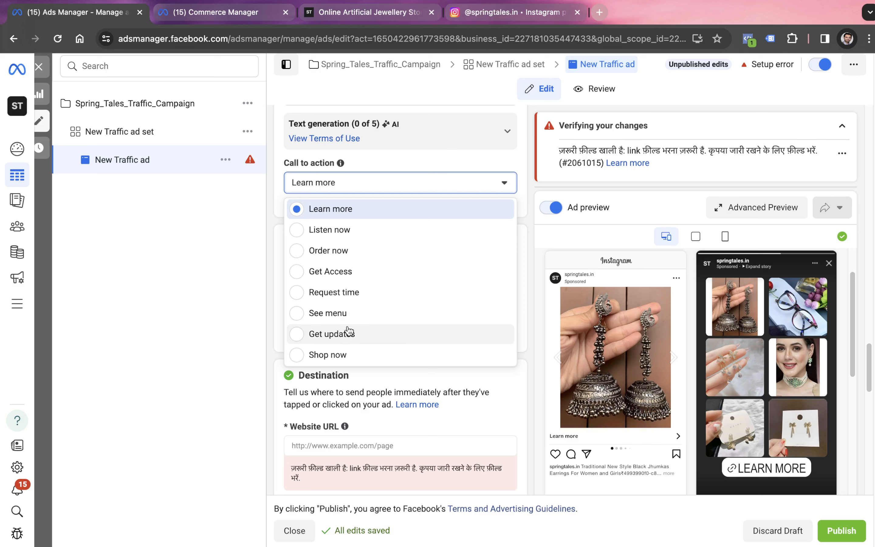
click(339, 354)
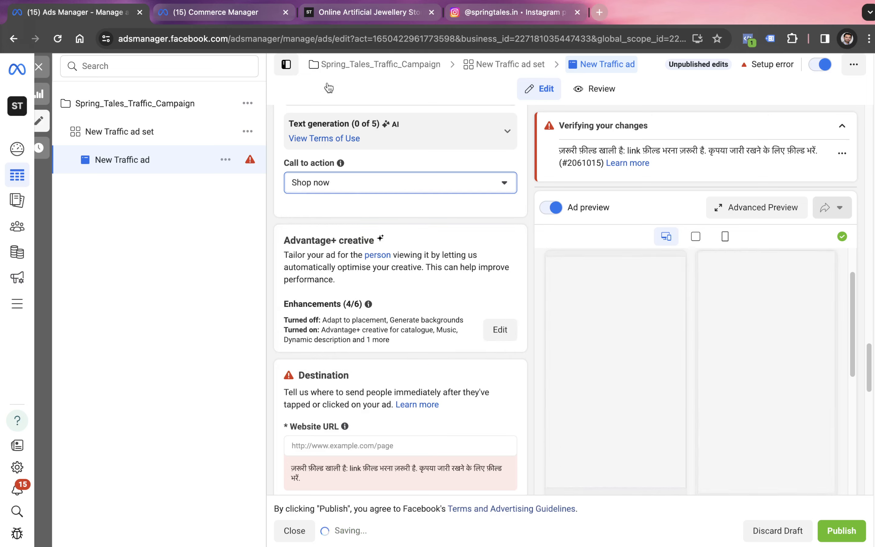
click(318, 14)
click(250, 39)
key(ctrl+c)
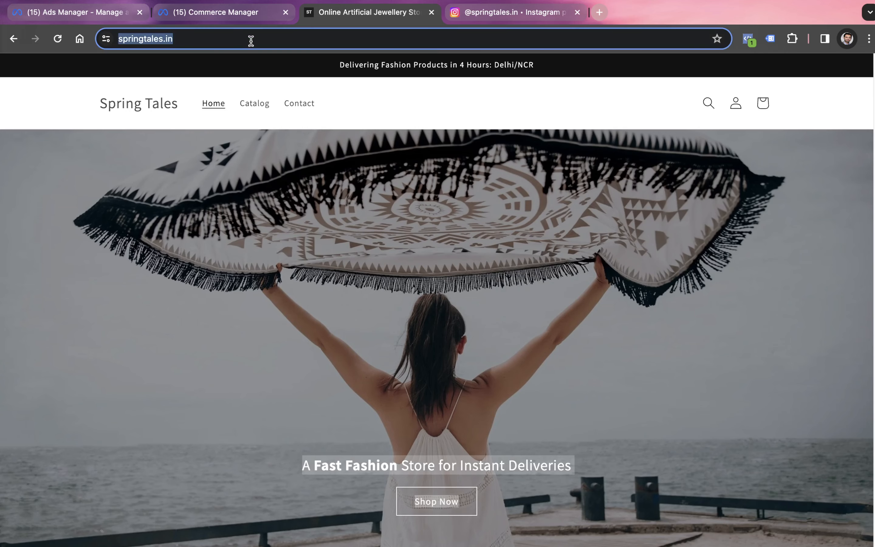
click(491, 14)
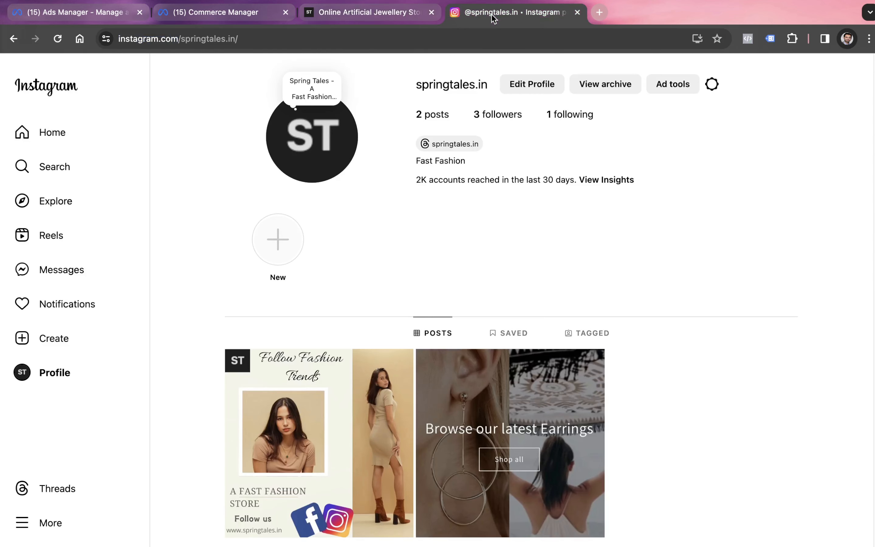
click(252, 11)
click(343, 11)
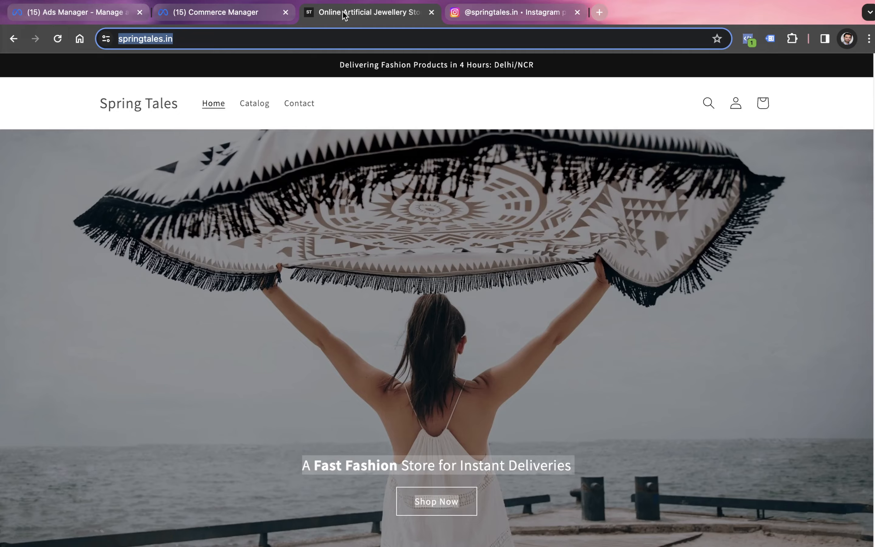
click(104, 13)
scroll(356, 394, down, 3)
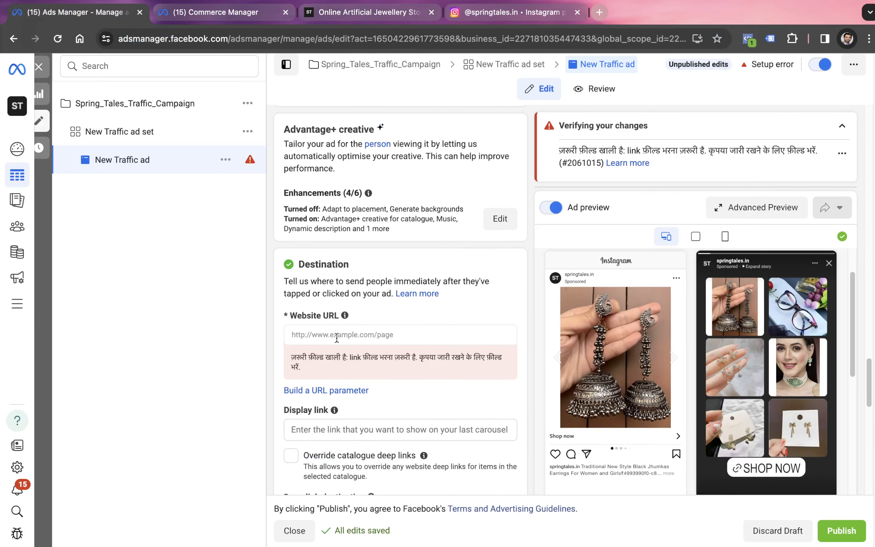
click(336, 337)
key(ctrl+v)
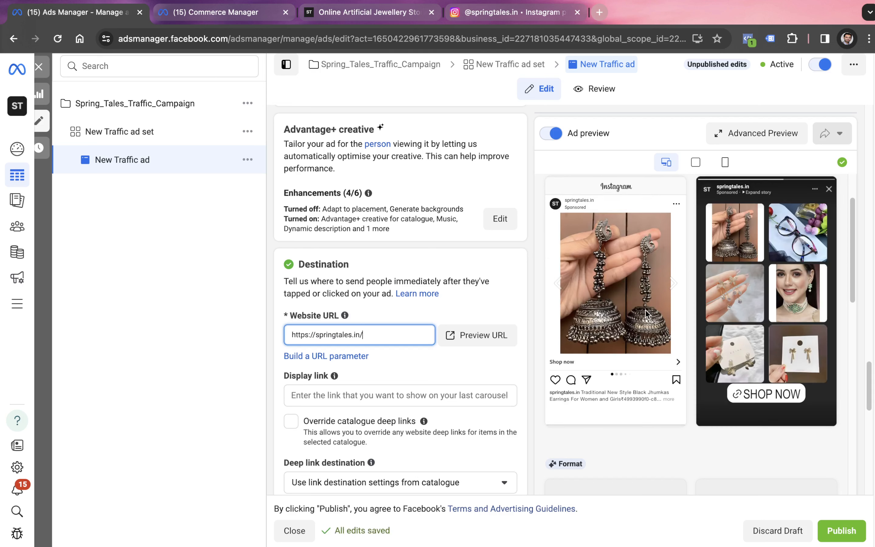
Preview the ad's website URL, check the Spring Tales page it opens, and return to Ads Manager
click(496, 334)
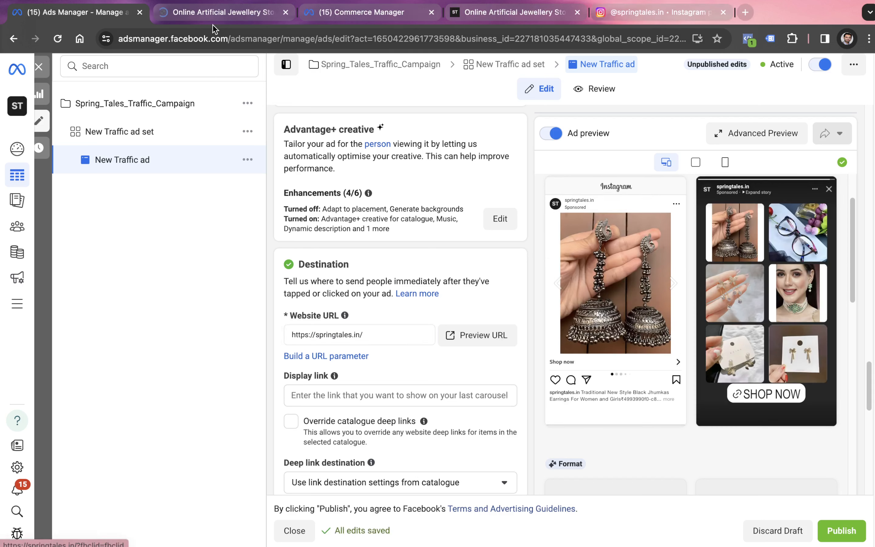
click(215, 16)
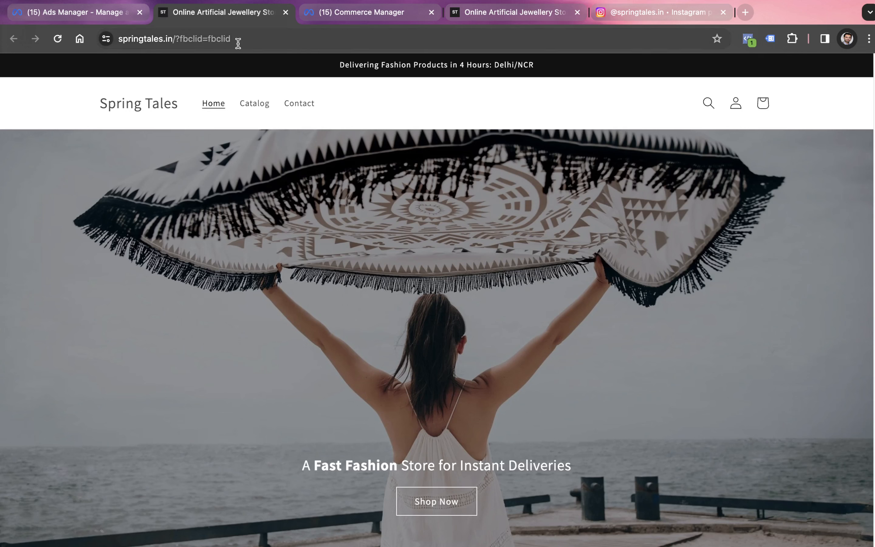
key(ctrl+shift+Tab)
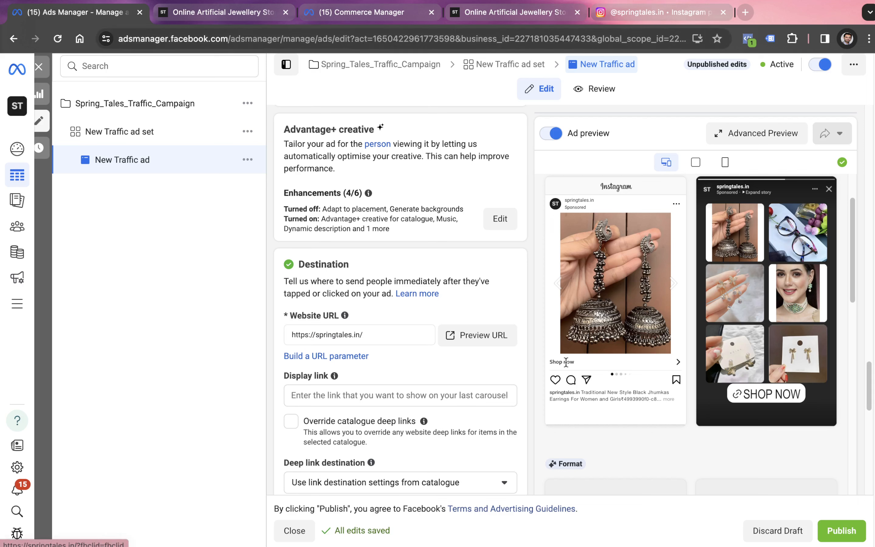
Check the remaining destination, browser add-on, language and tracking settings, and publish the traffic ad
scroll(361, 238, down, 6)
click(352, 236)
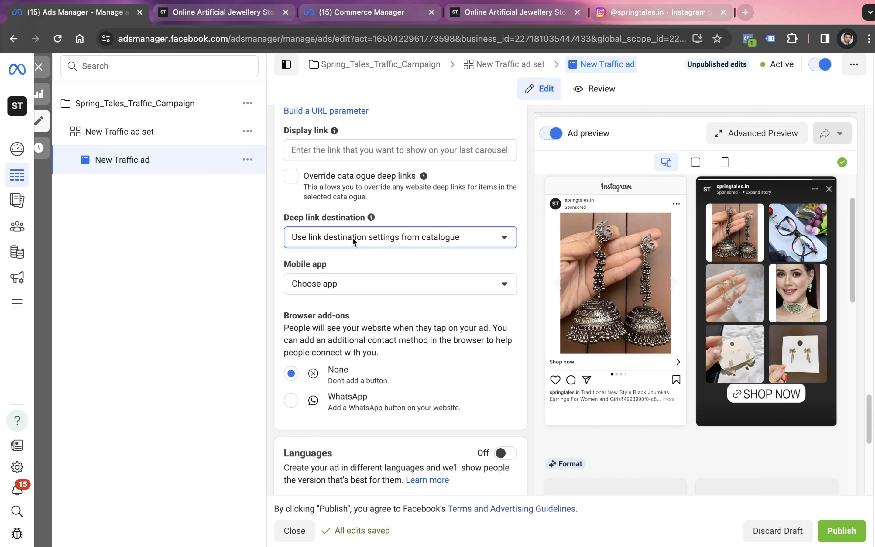
click(234, 362)
scroll(448, 347, down, 3)
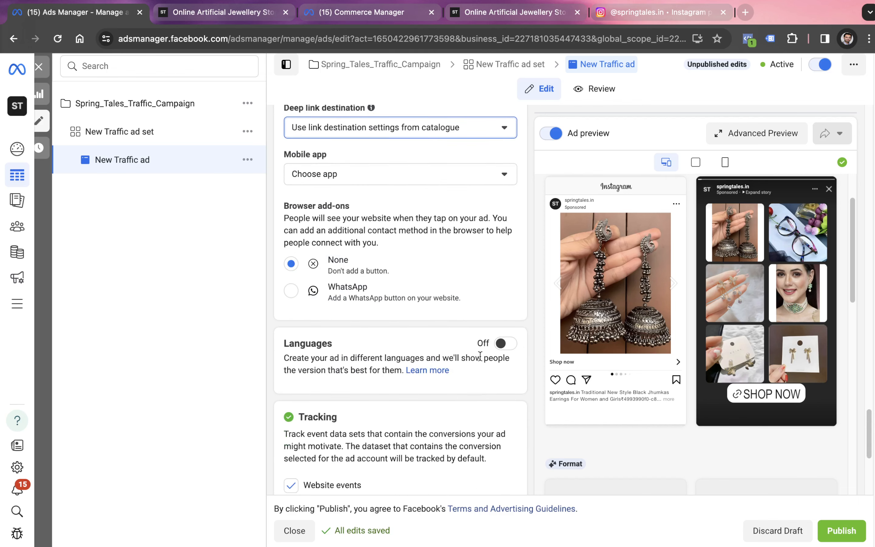
scroll(452, 355, down, 4)
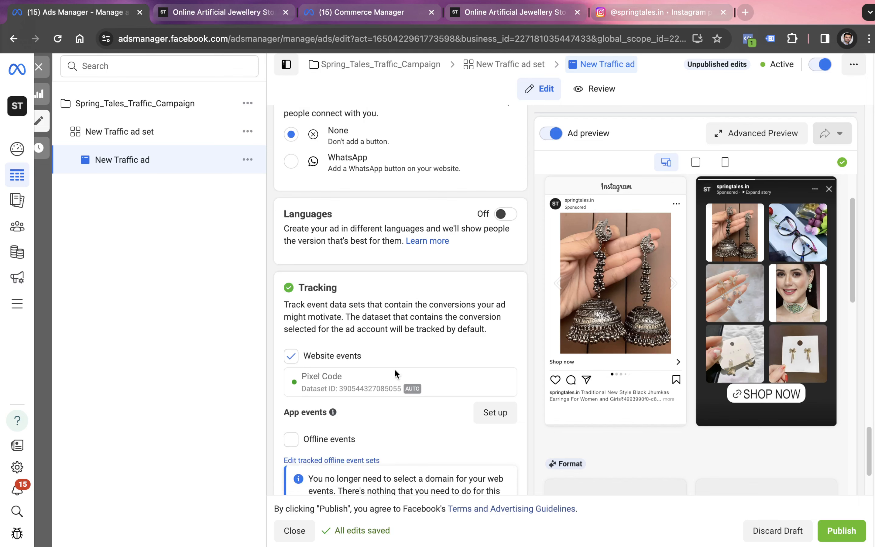
scroll(365, 377, down, 4)
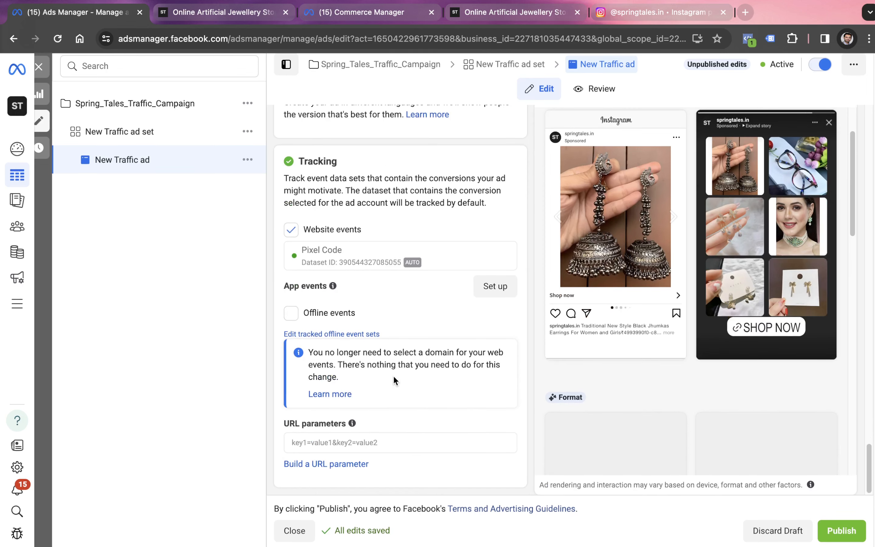
click(822, 534)
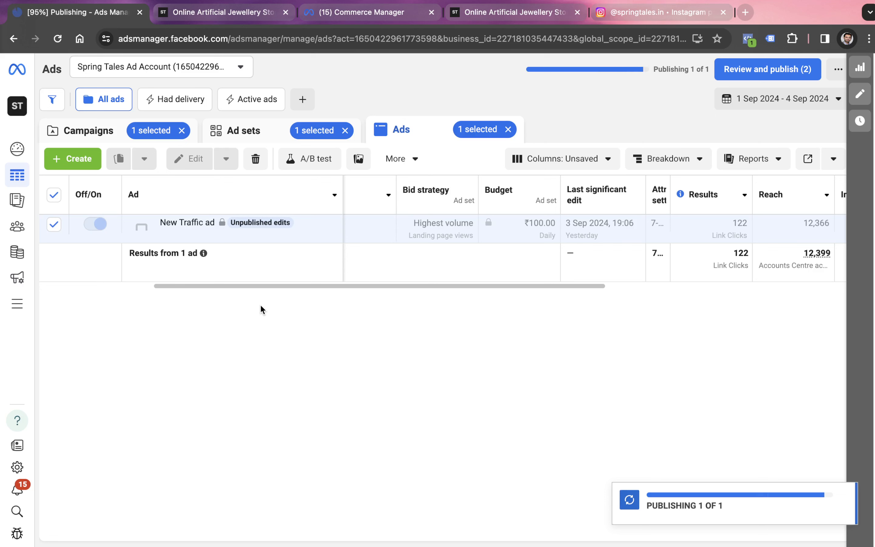
Return to the campaigns list, deselect the traffic campaign, and open the Creative ad of Spring_Tales_Page_Like_Campaign for editing
click(76, 132)
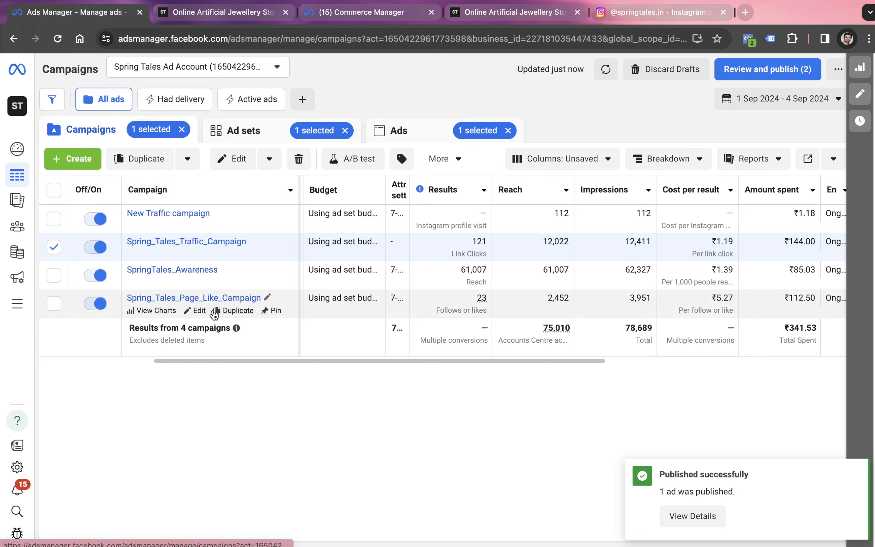
click(54, 247)
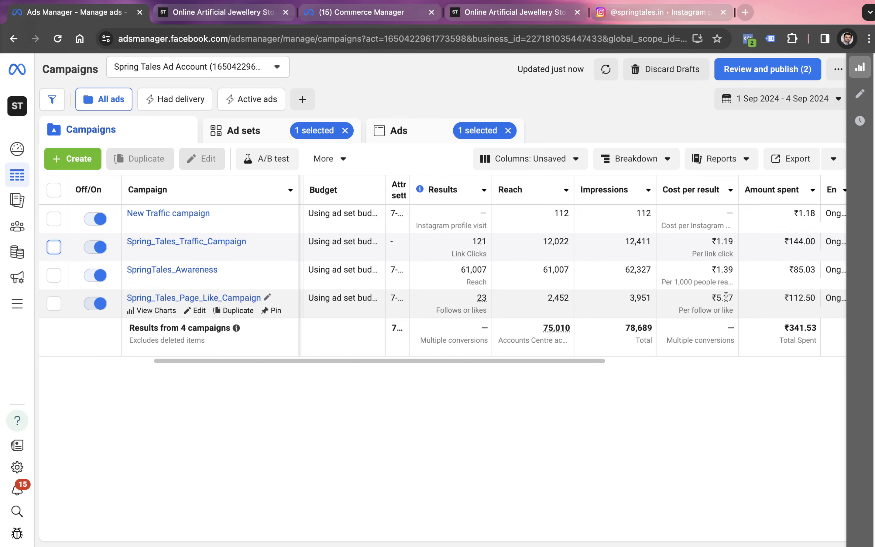
click(199, 311)
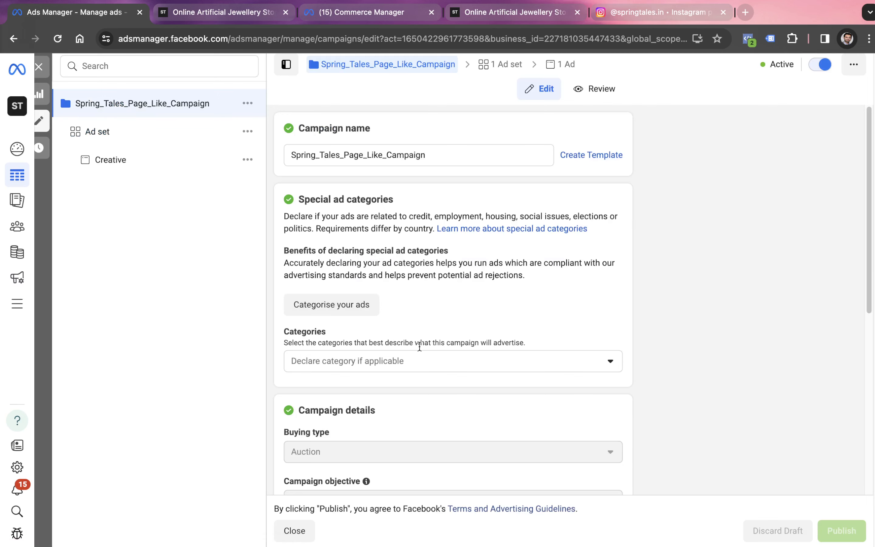
scroll(423, 379, down, 5)
click(131, 170)
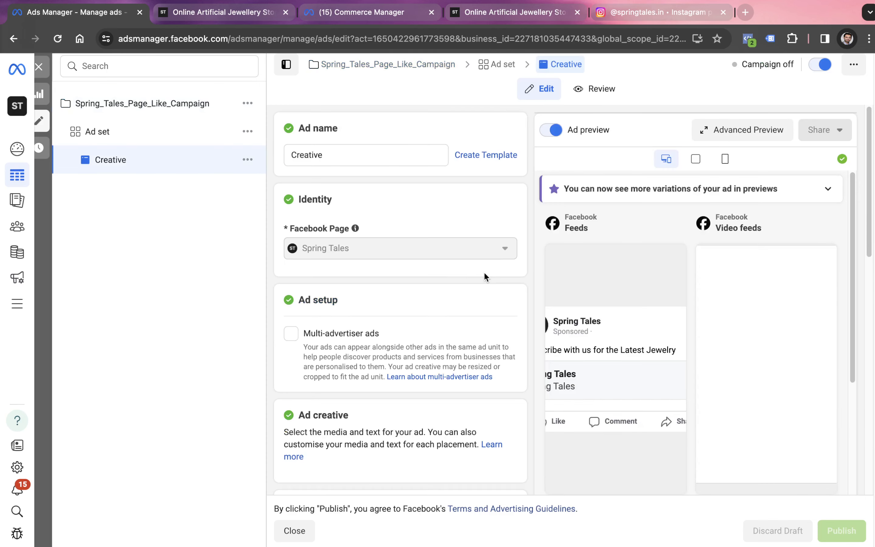
Examine the page-like ad's image, primary text and preview, closing the recommendation and collapsing the generated text variations
scroll(484, 275, down, 3)
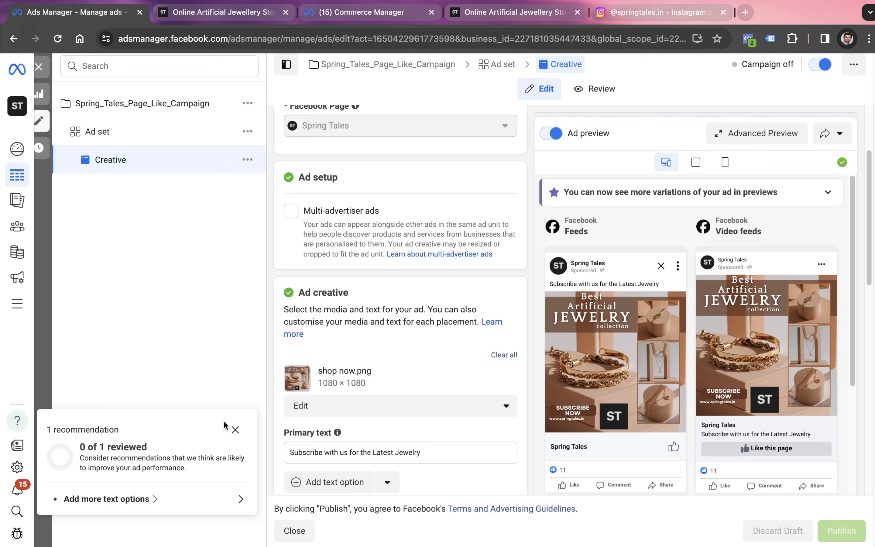
click(236, 427)
scroll(357, 343, down, 10)
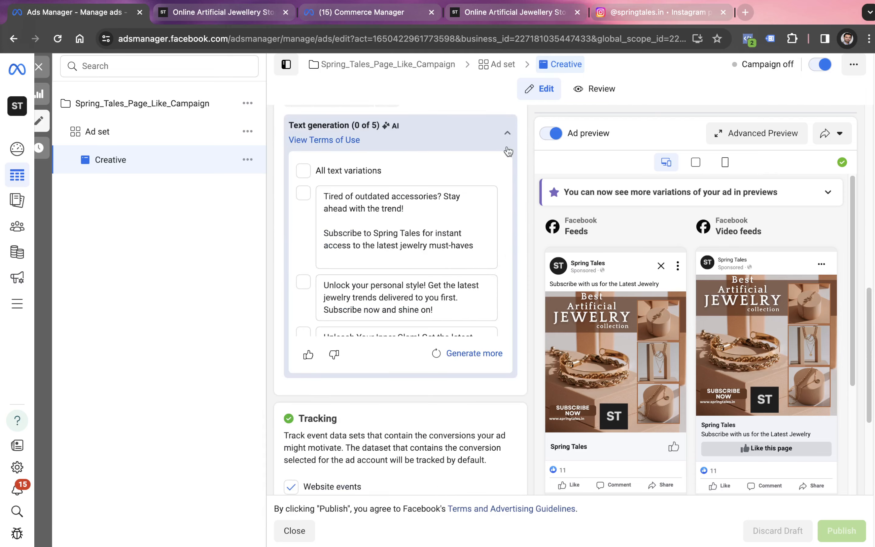
click(507, 133)
scroll(424, 243, up, 5)
scroll(361, 222, up, 6)
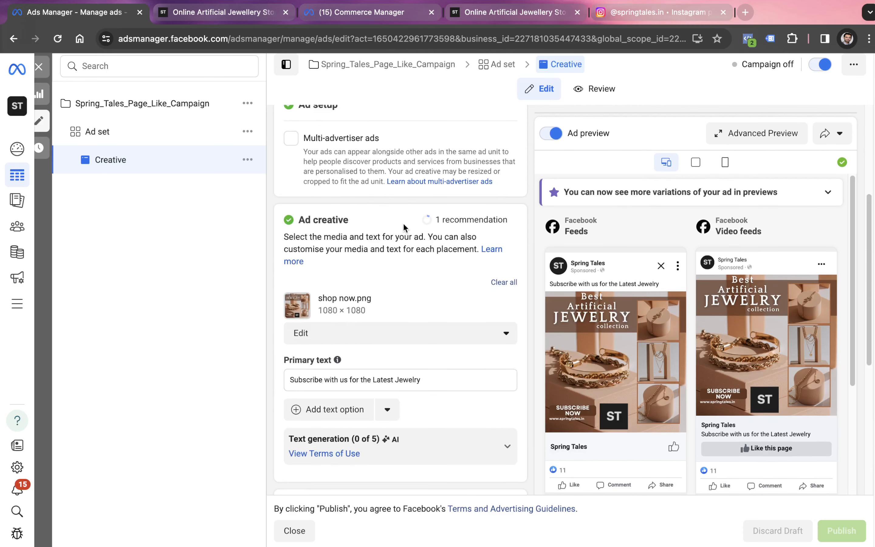
scroll(443, 203, down, 3)
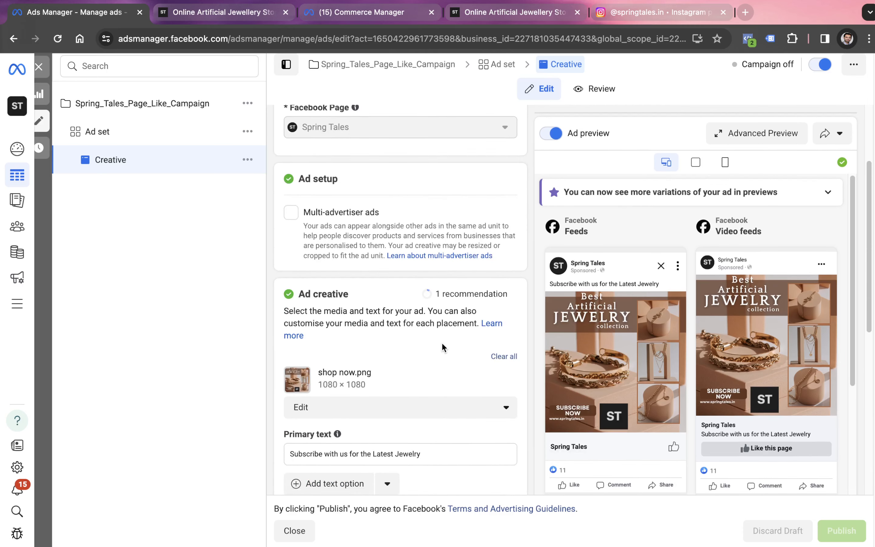
click(506, 366)
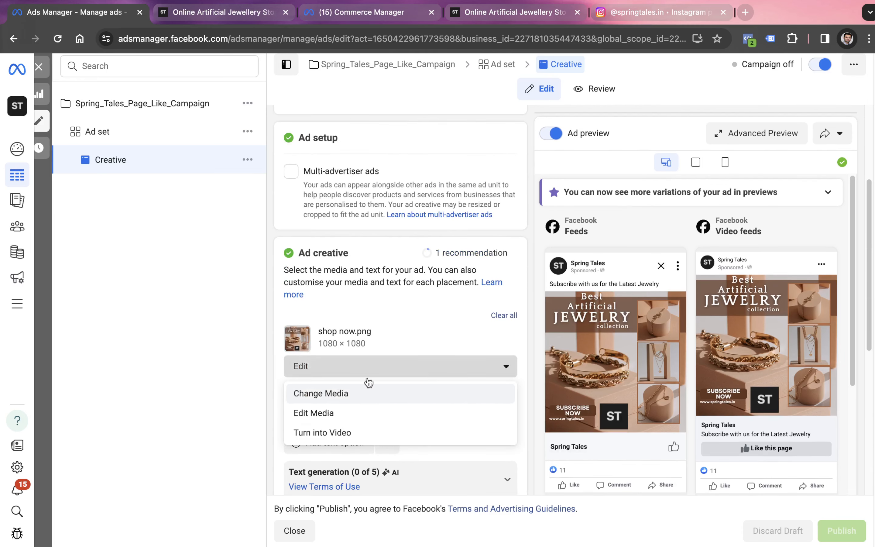
click(335, 392)
click(724, 475)
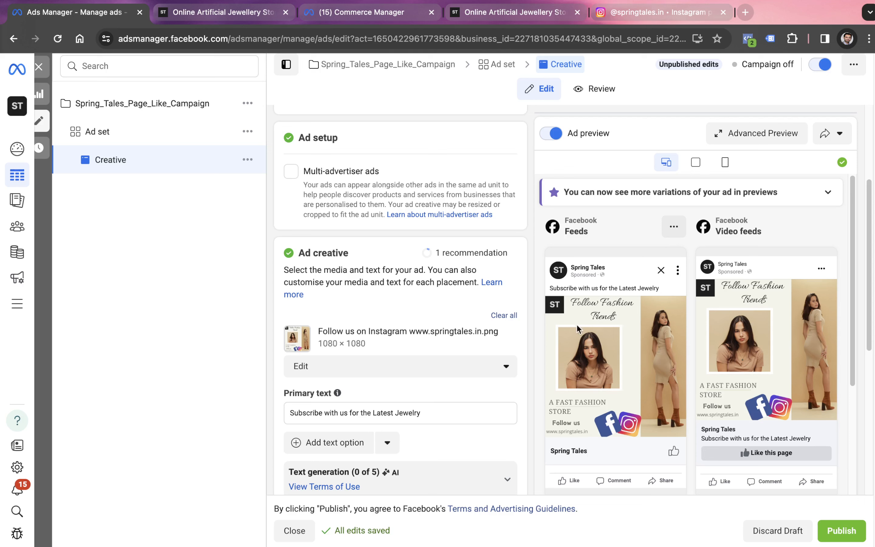
Check the new image in the Feeds, Marketplace and Reels previews, and publish the page-like ad
scroll(600, 344, down, 8)
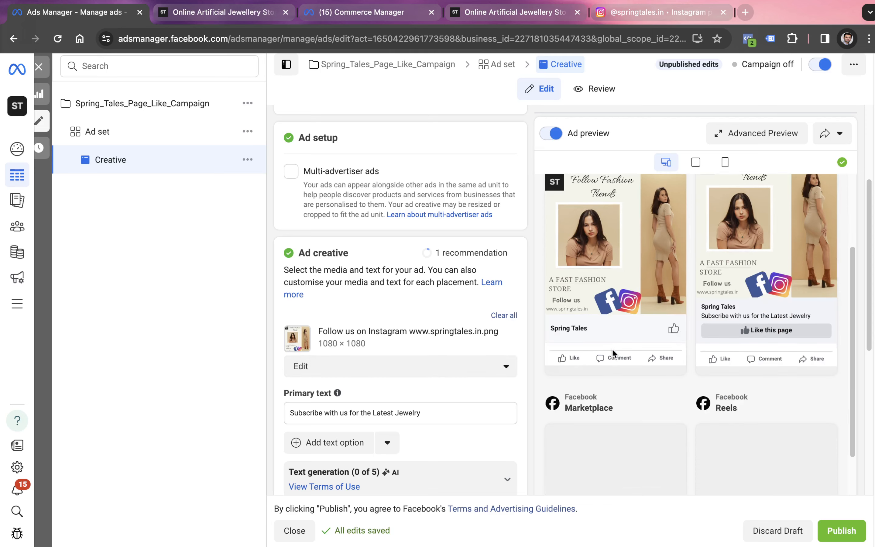
scroll(508, 353, down, 9)
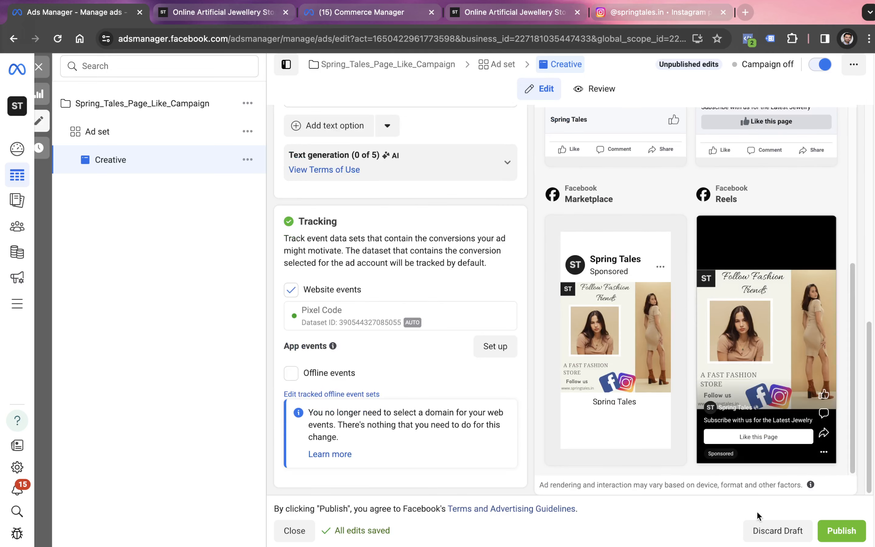
click(833, 531)
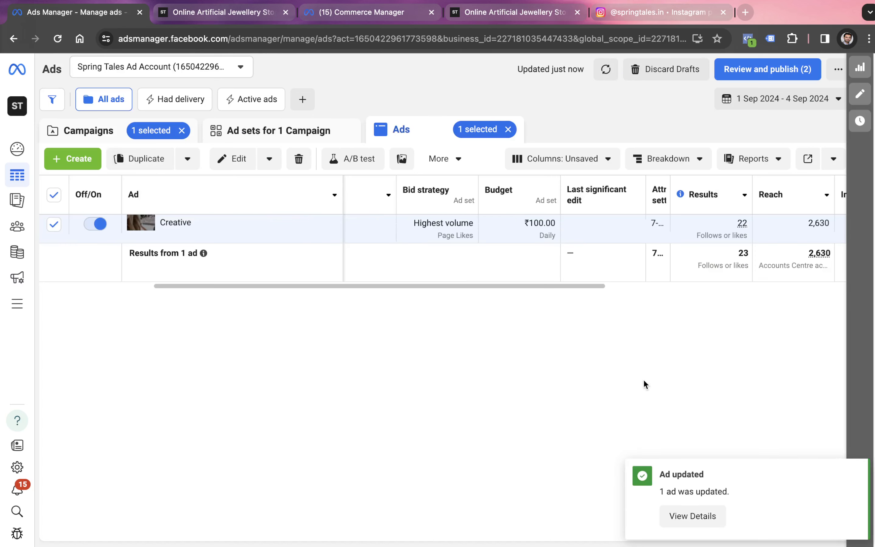
Switch to the Meta Ads project spreadsheet in Google Sheets and compare the 3 Sep and 4 Sep follower entries on the Project Properties sheet
key(ctrl+Left)
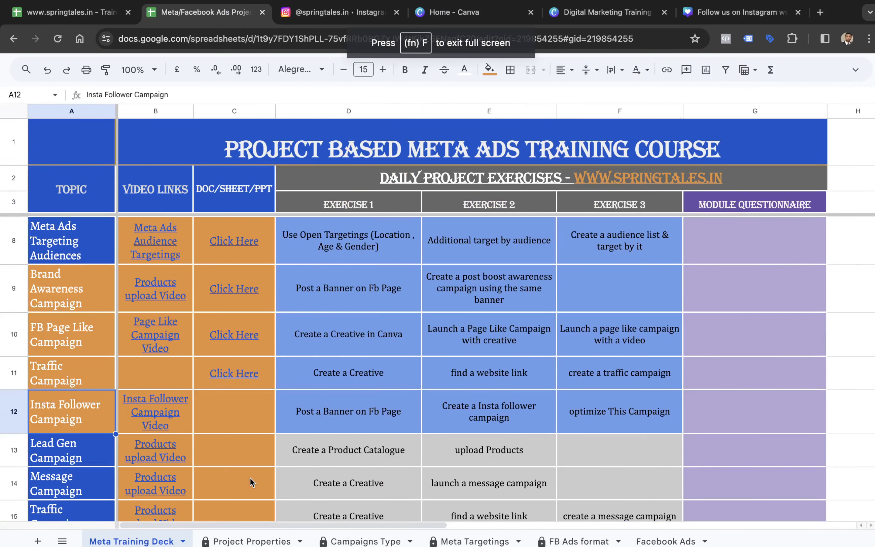
click(253, 541)
click(416, 213)
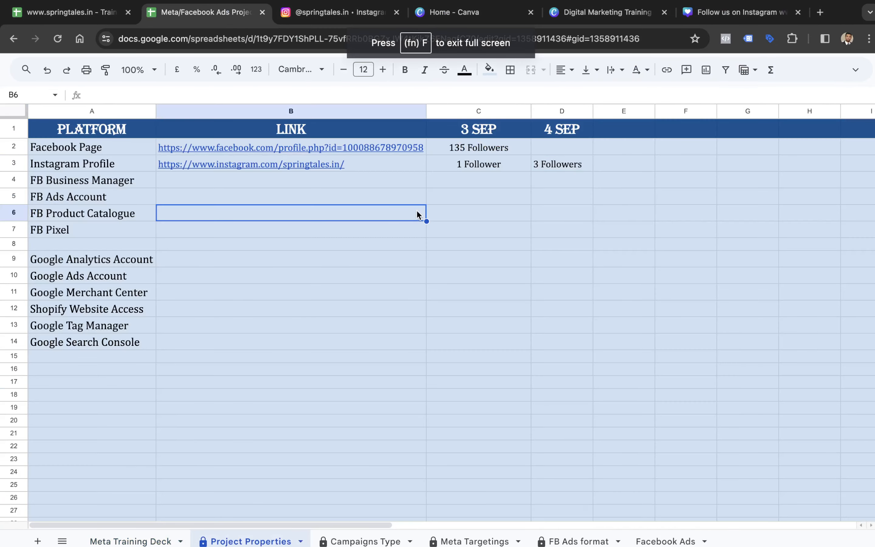
click(471, 132)
key(Right)
key(Down)
key(Down)
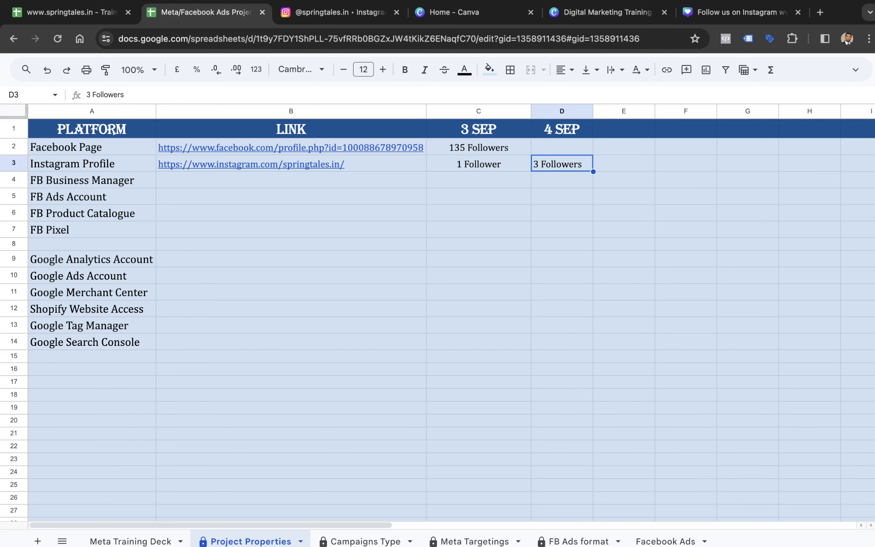
key(Up)
key(Left)
key(Down)
key(Right)
key(Up)
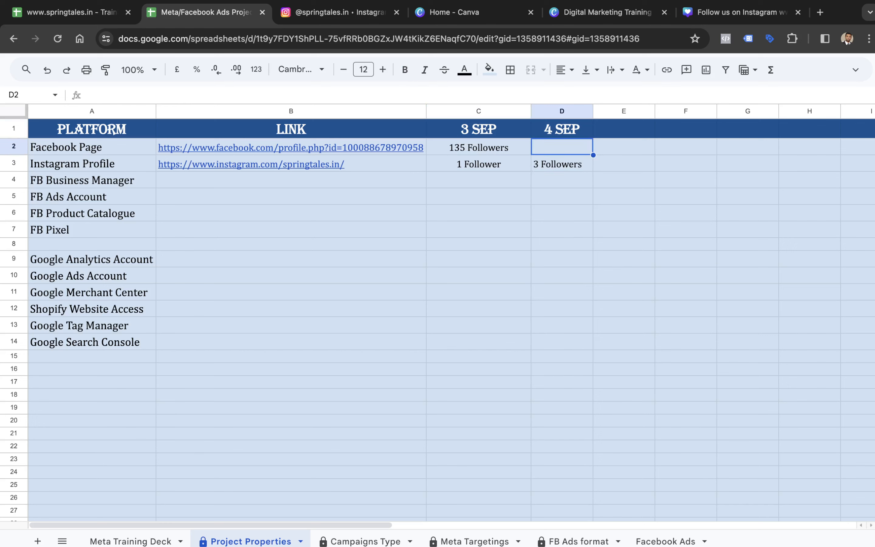
key(Left)
key(Up)
key(Down)
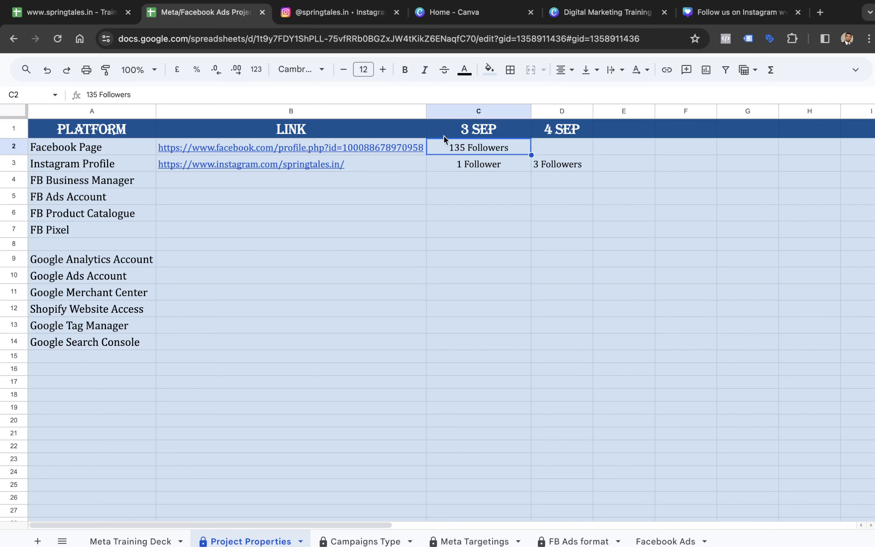
Open the Spring Tales Facebook page from its link in the sheet, dismiss the page-changes notice, and check its follower count
click(371, 148)
click(285, 169)
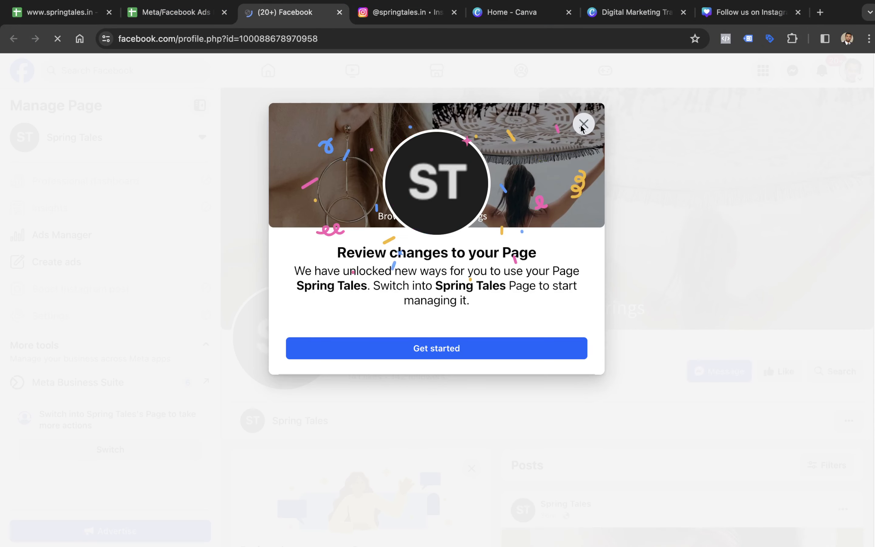
click(583, 125)
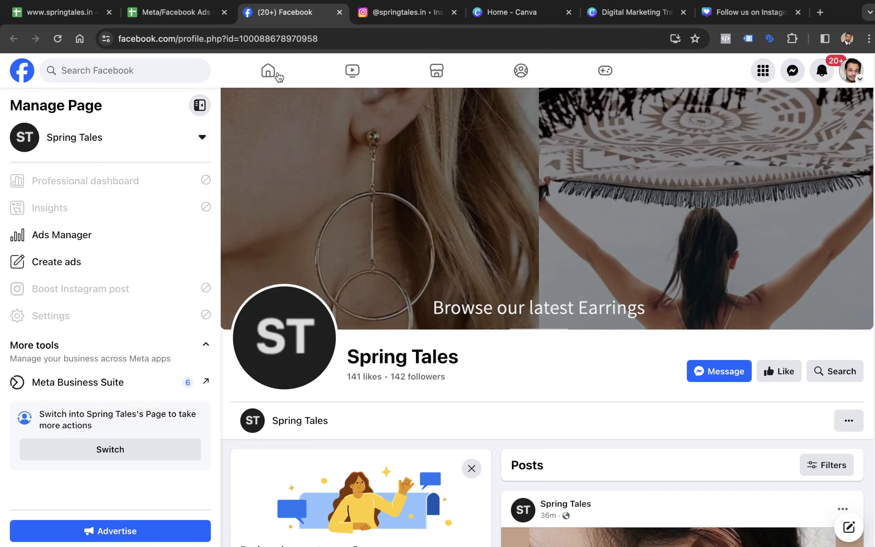
Back in the spreadsheet, enter "142 Followers" for the Facebook Page under 4 Sep in cell D2
click(174, 13)
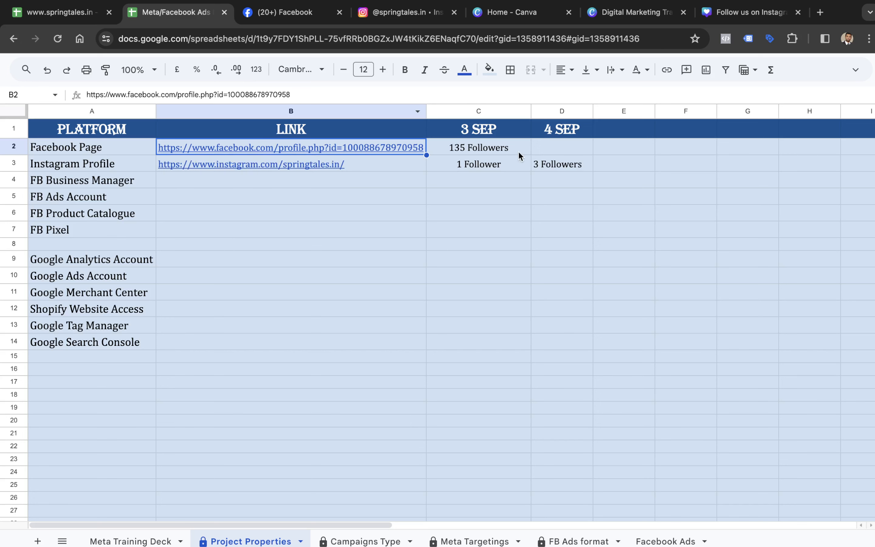
click(543, 151)
text(142 )
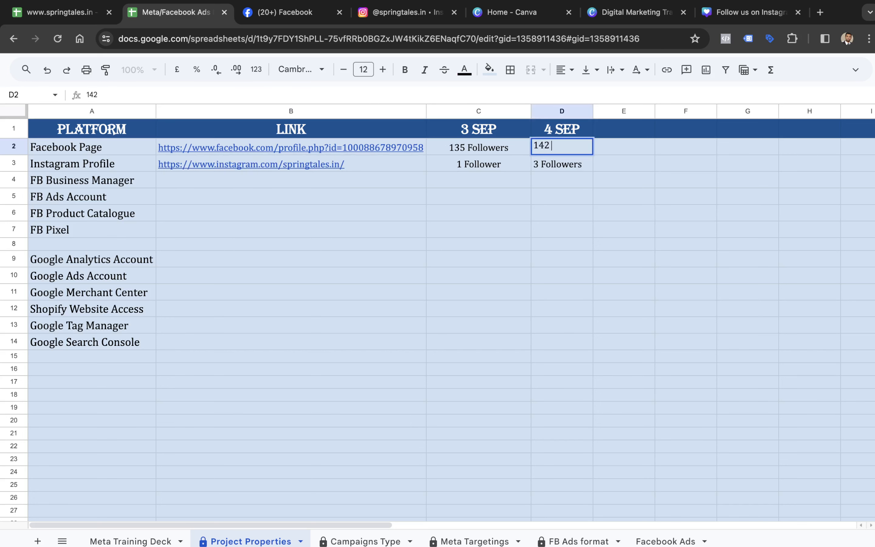
text(Followers)
key(ctrl+Return)
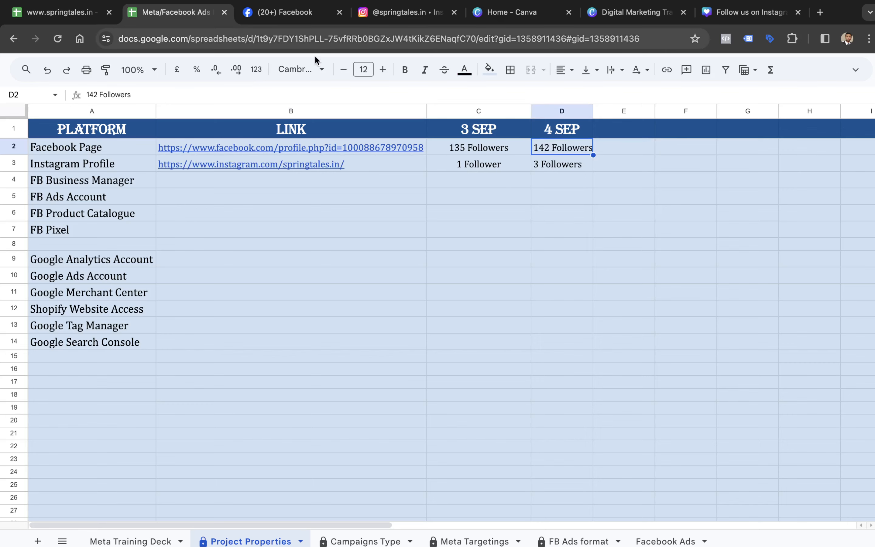
Return to the campaigns list in Ads Manager, deselect the page-like campaign, and turn off the SpringTales_Awareness campaign
key(ctrl+Right)
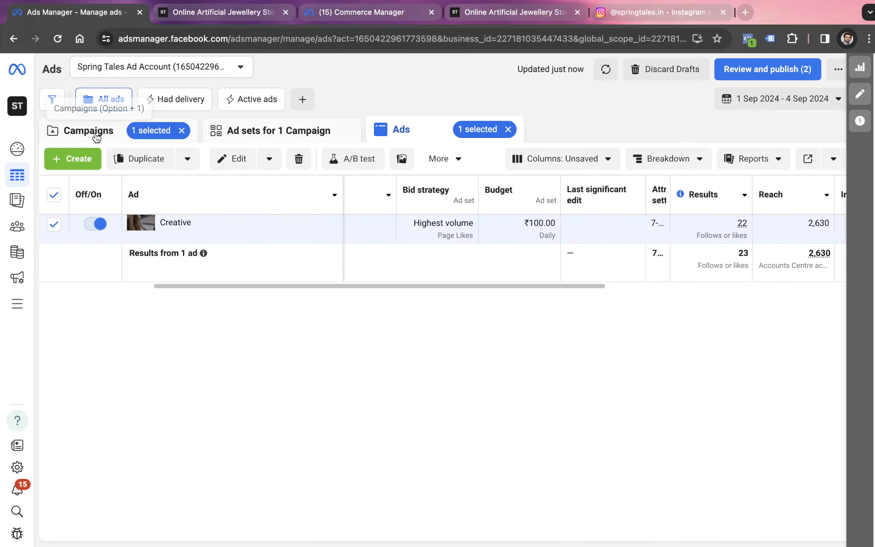
click(88, 131)
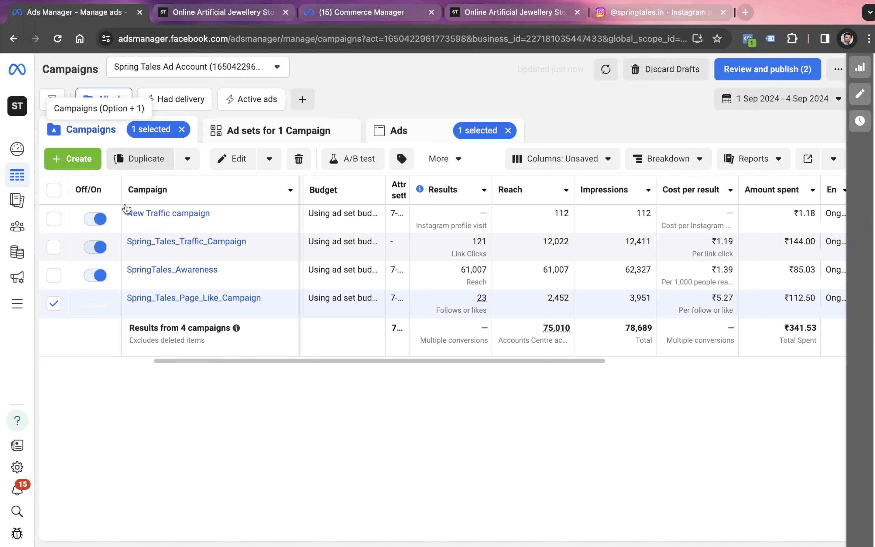
click(55, 304)
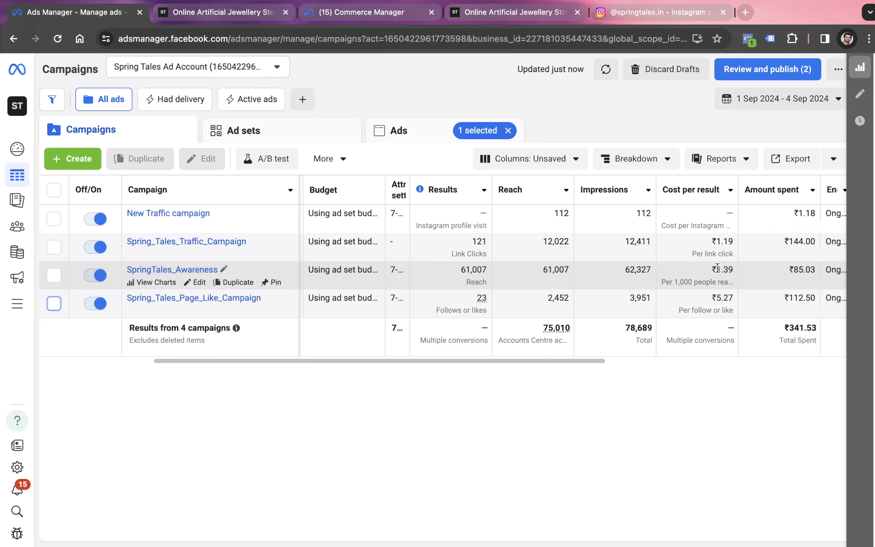
click(91, 284)
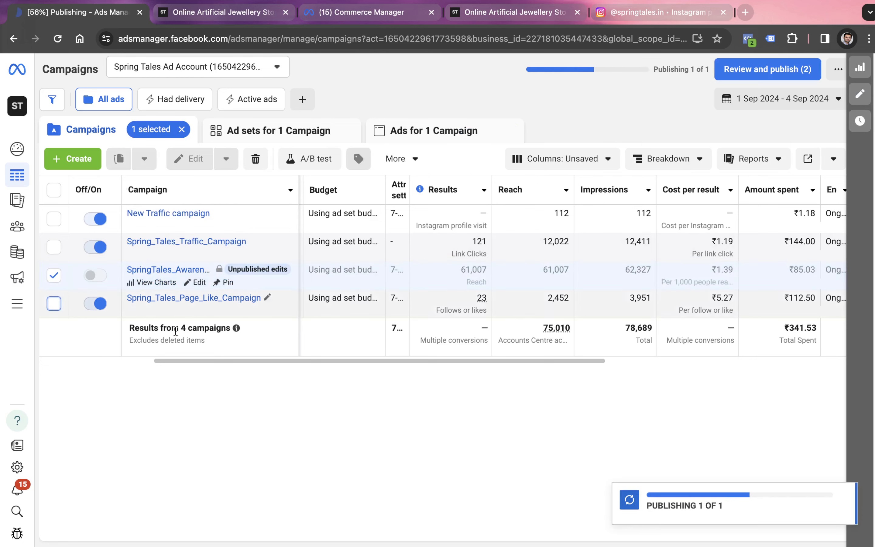
Rename New Traffic campaign as "Insta_profile_visit_campaign" and publish the new name
click(218, 213)
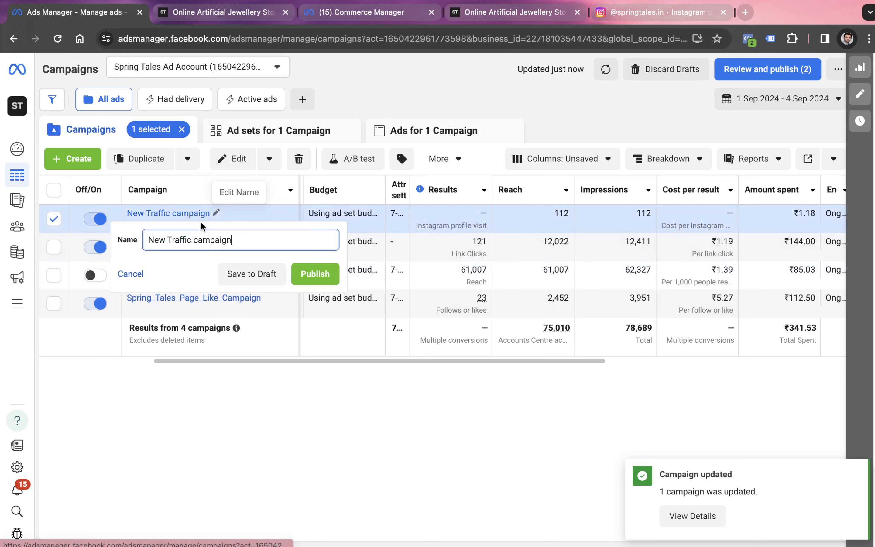
triple_click(191, 242)
text(Insy)
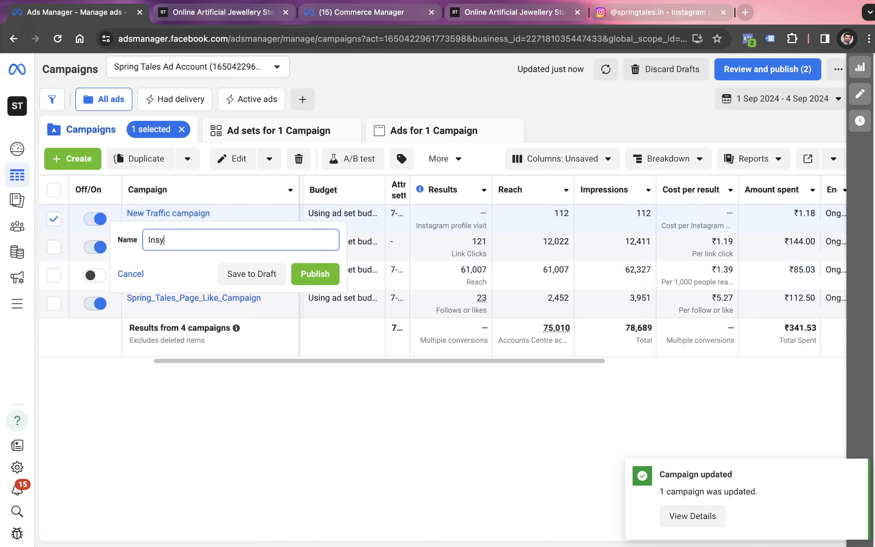
key(BackSpace)
text(ta-)
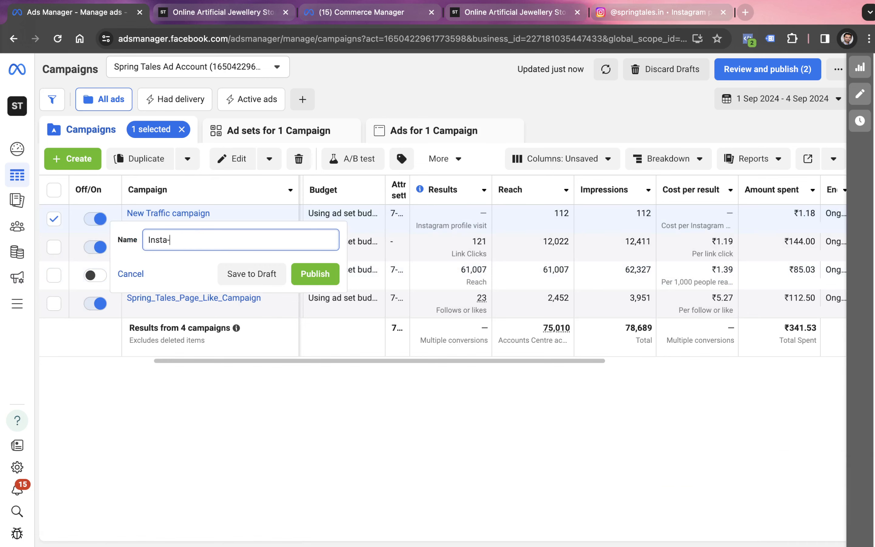
key(BackSpace)
text(_profile_visit_campaign)
key(Return)
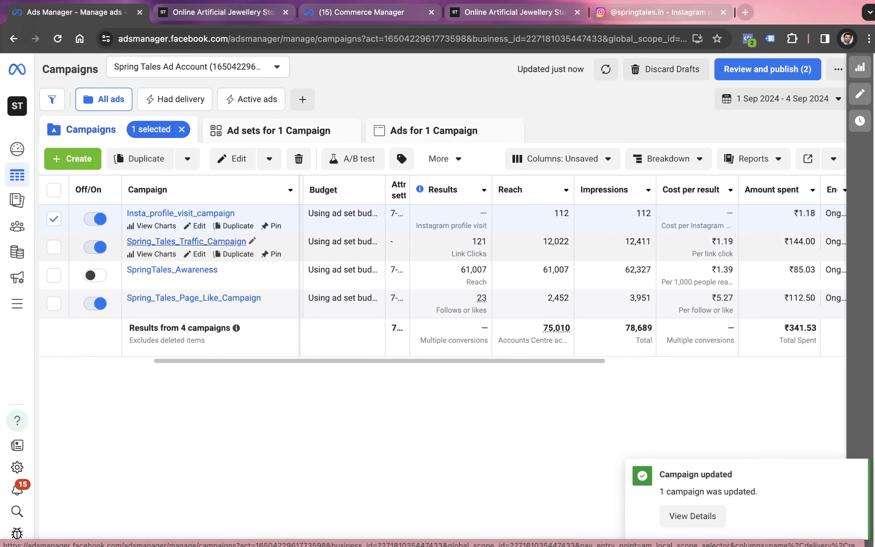
Switch back to the spreadsheet and review Exercises 1 to 3 on the Meta Training Deck sheet through the Insta Follower Campaign row
key(ctrl+Left)
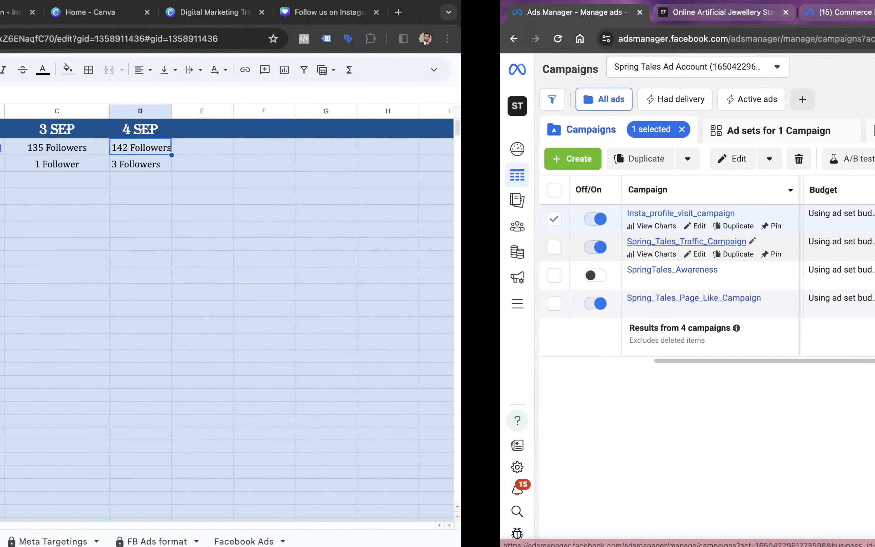
click(126, 541)
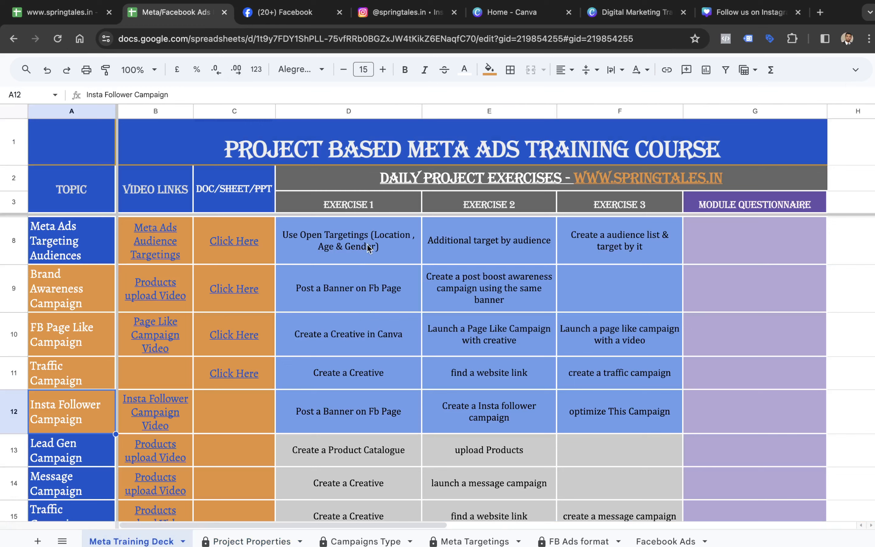
drag(369, 242, 357, 406)
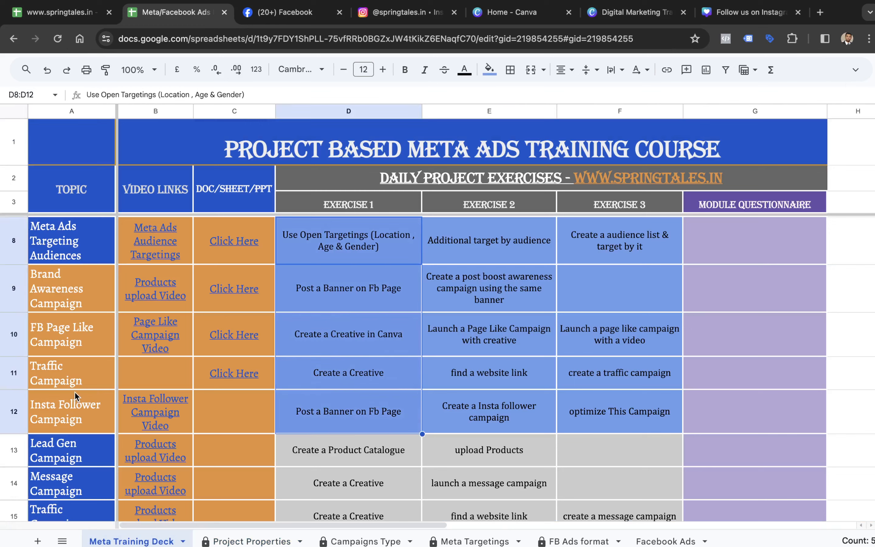
drag(497, 307, 489, 408)
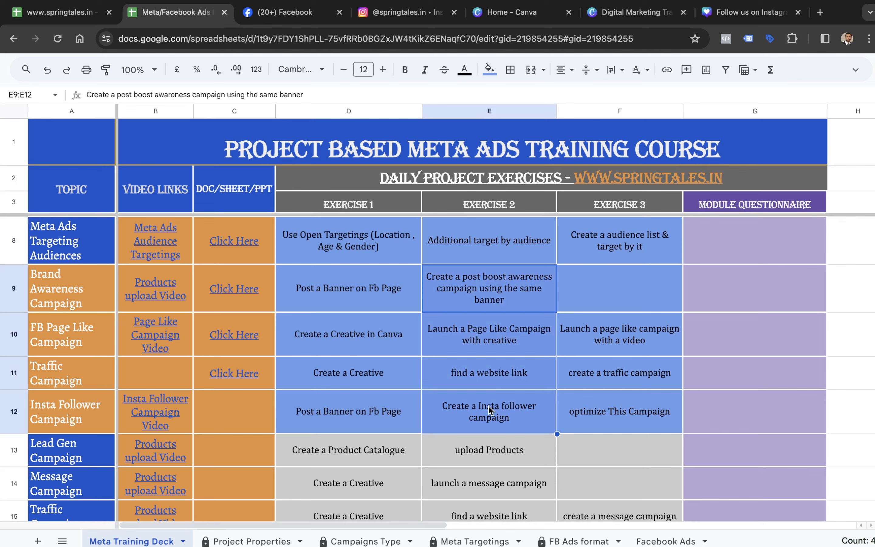
drag(604, 312, 638, 417)
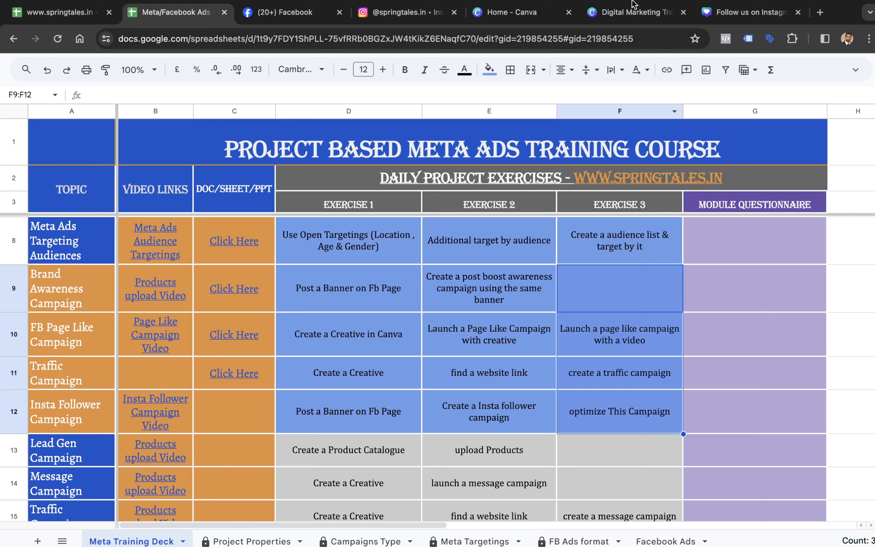
mouse_move(614, 2)
click(580, 8)
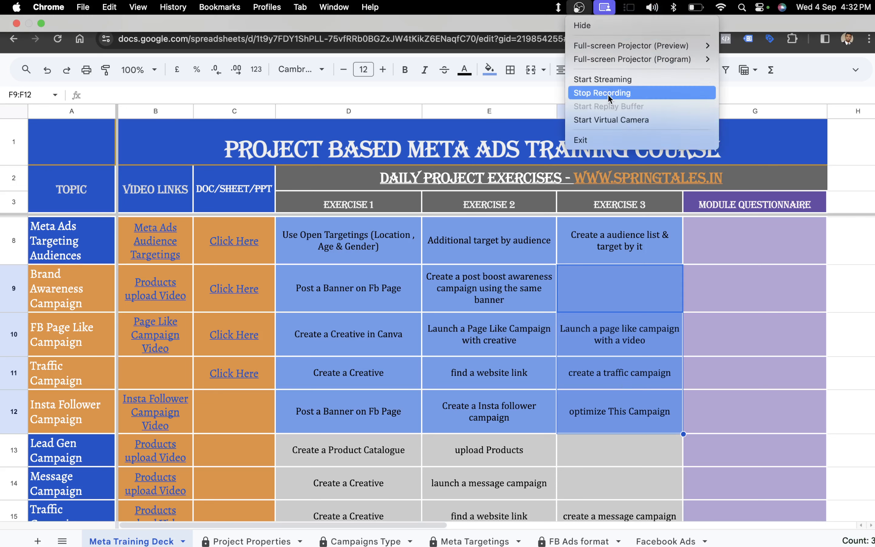